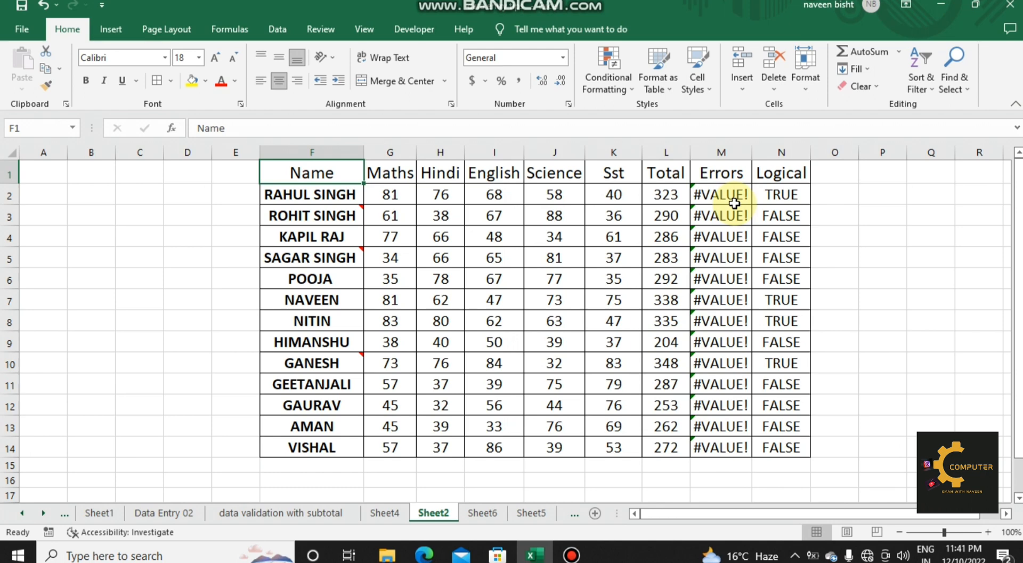
Step: Look over the selection options in the Go To Special dialog and close it without applying any
key(ctrl+g)
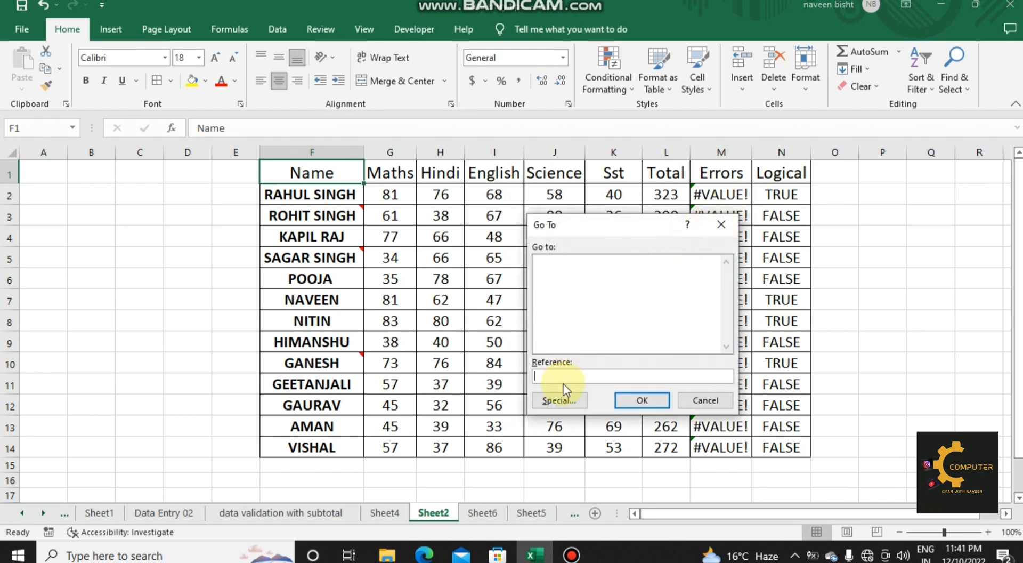
click(557, 400)
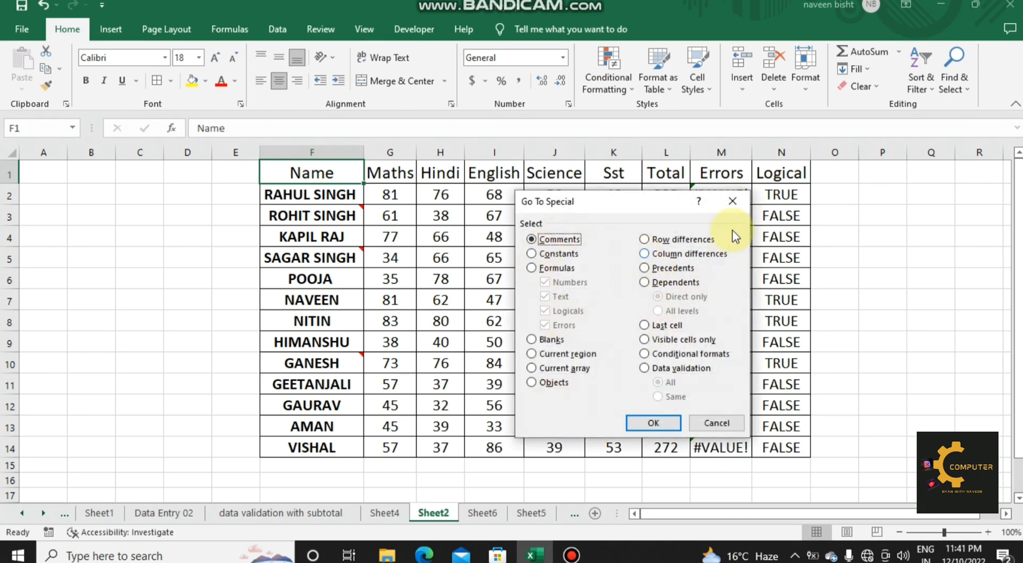
click(732, 202)
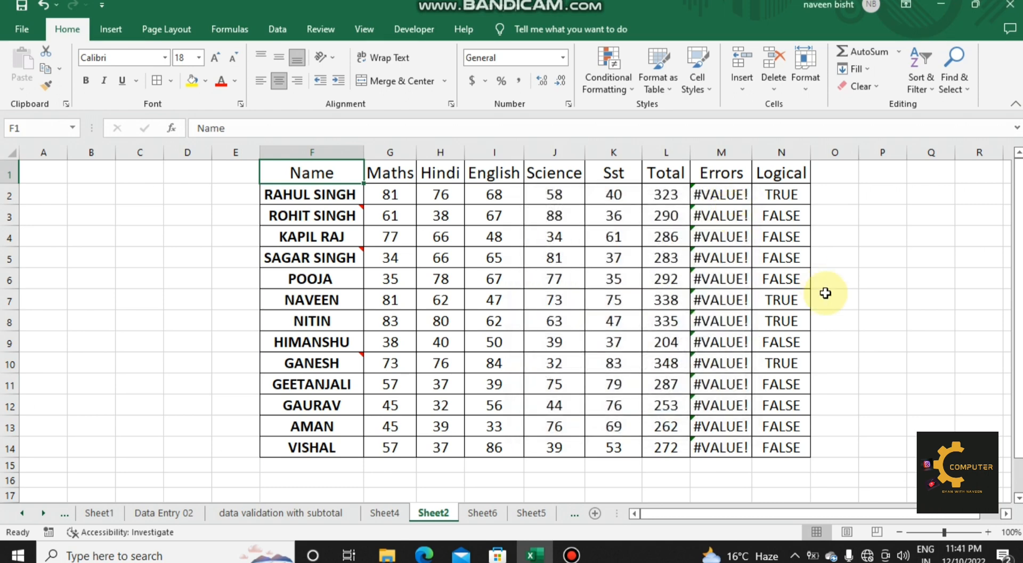
key(F5)
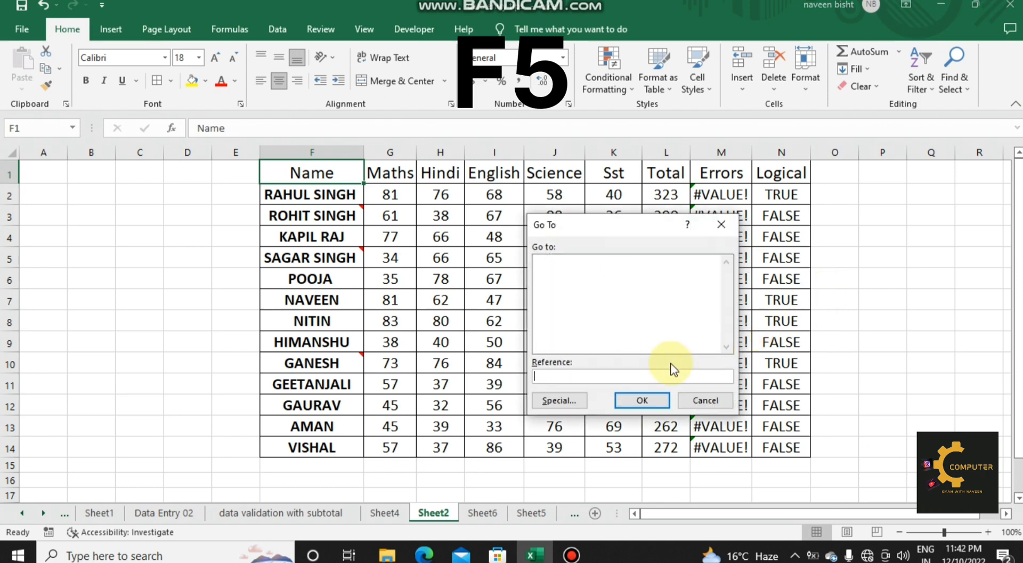
click(559, 400)
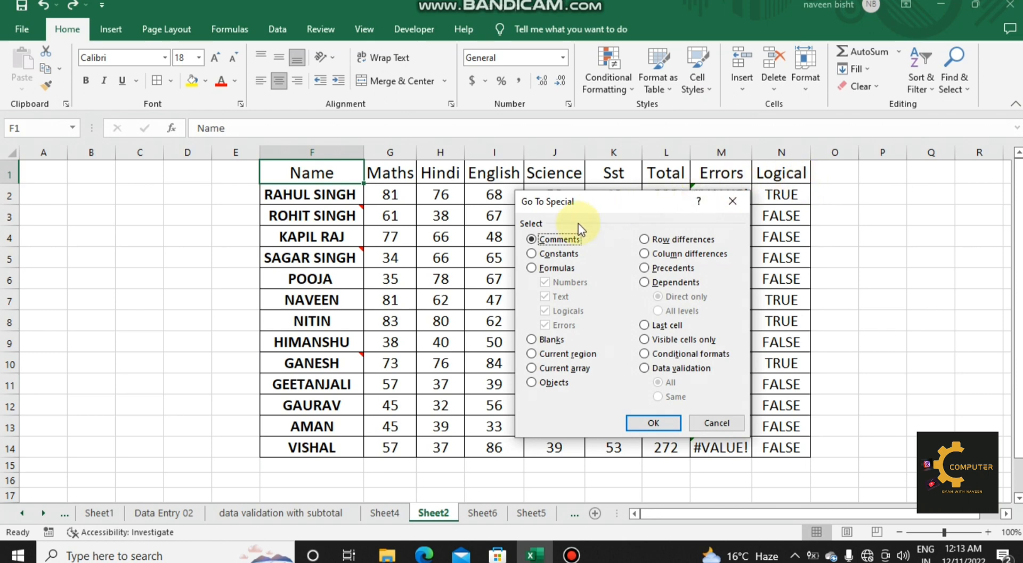
click(731, 203)
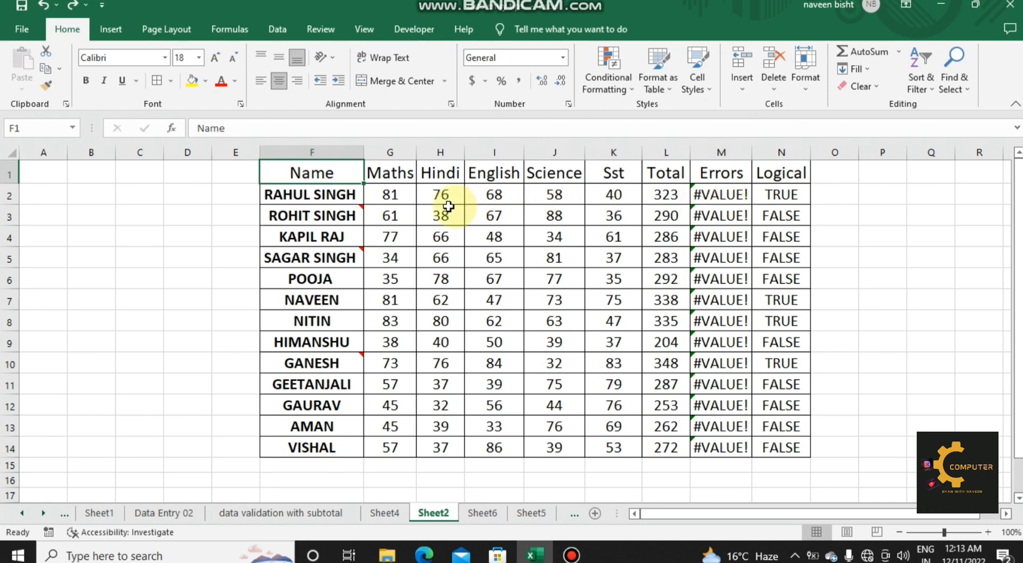
Step: Insert a comment on cell F7 in the Name column, leaving its default text in place
mouse_move(336, 212)
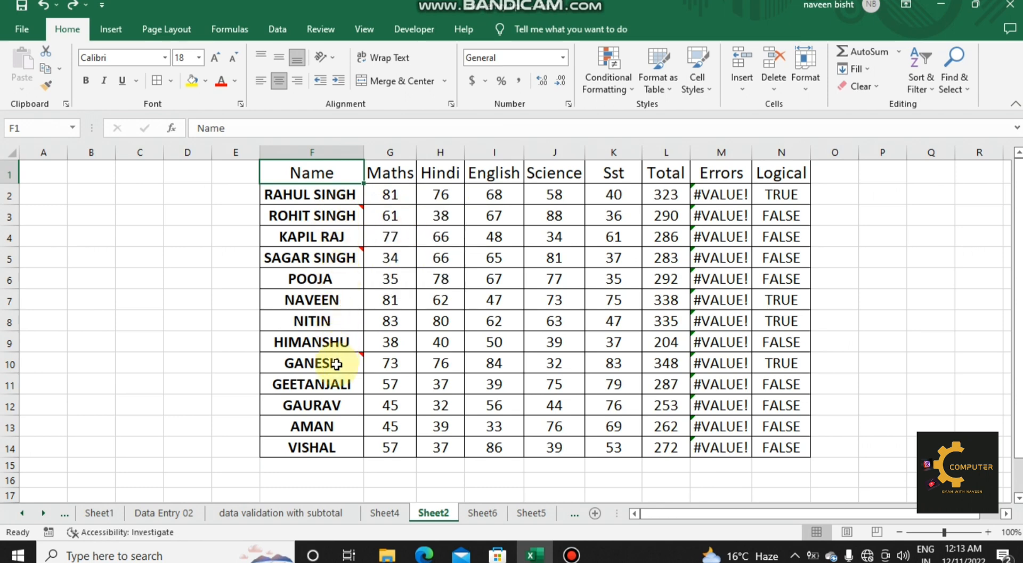
mouse_move(336, 364)
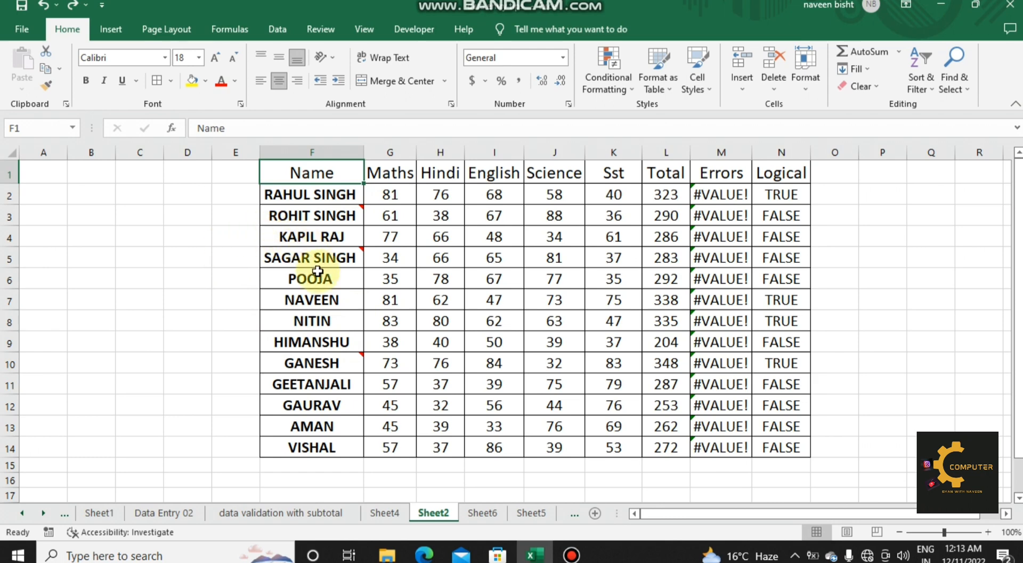
click(319, 299)
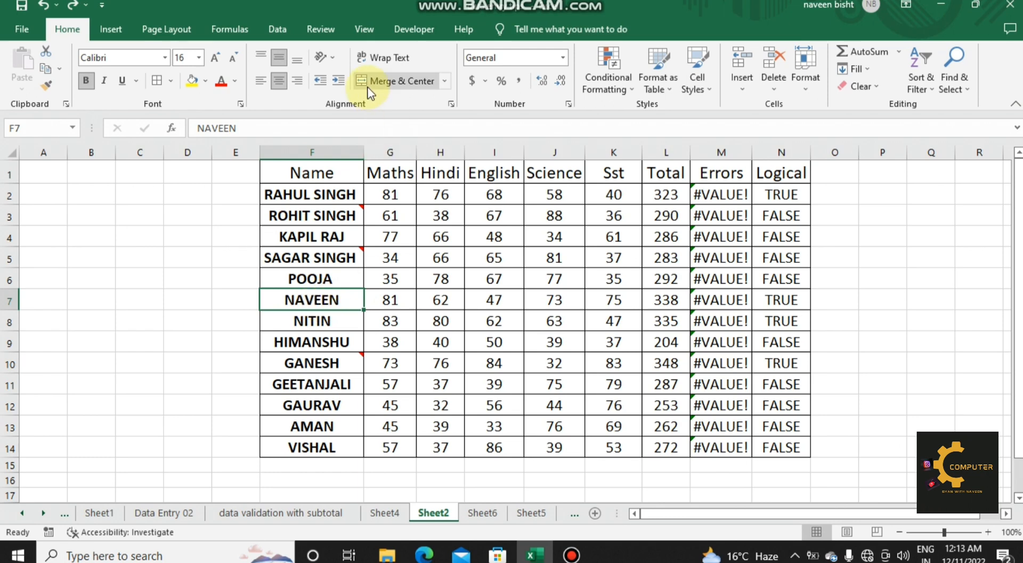
click(321, 29)
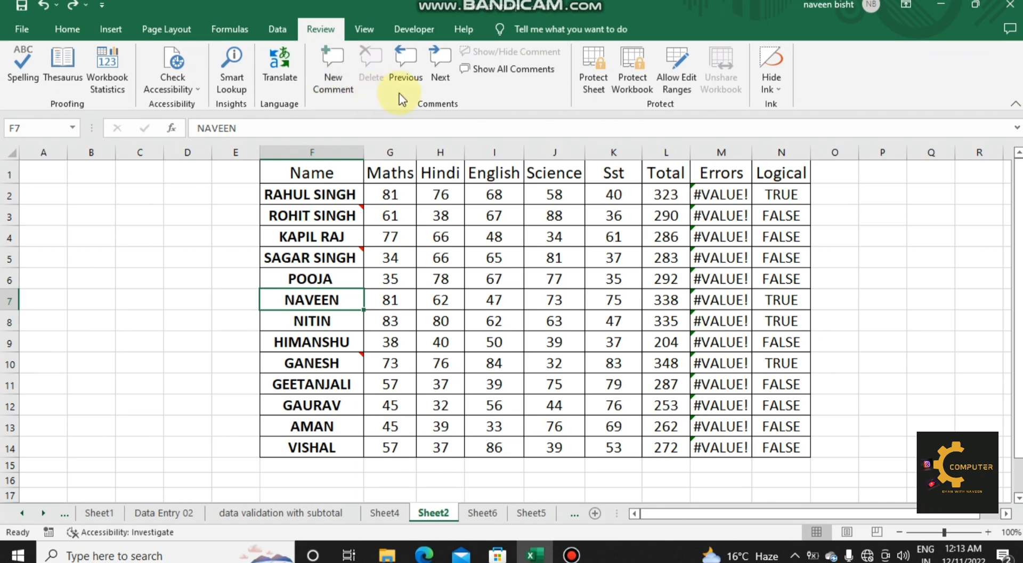
right_click(329, 297)
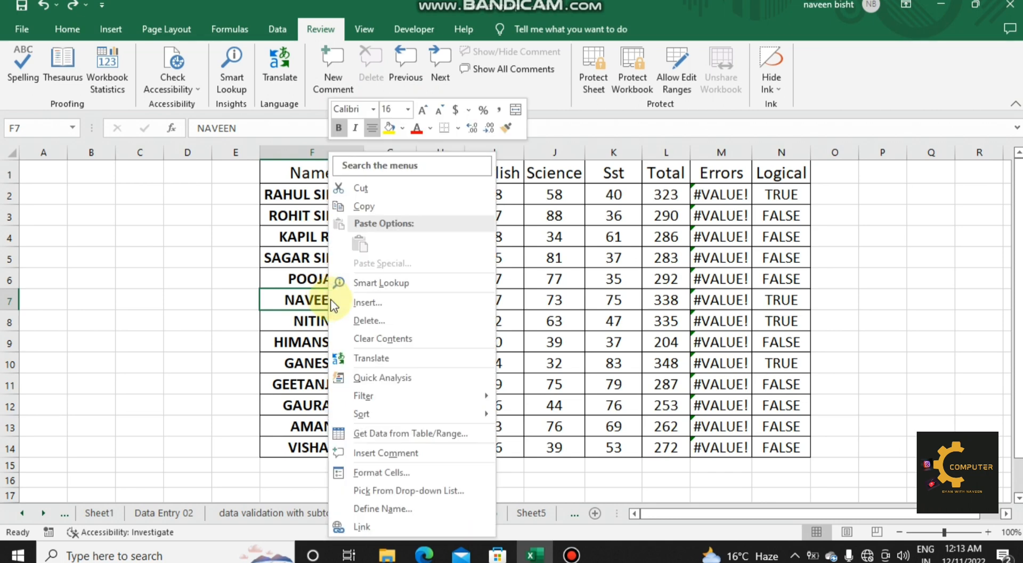
click(381, 456)
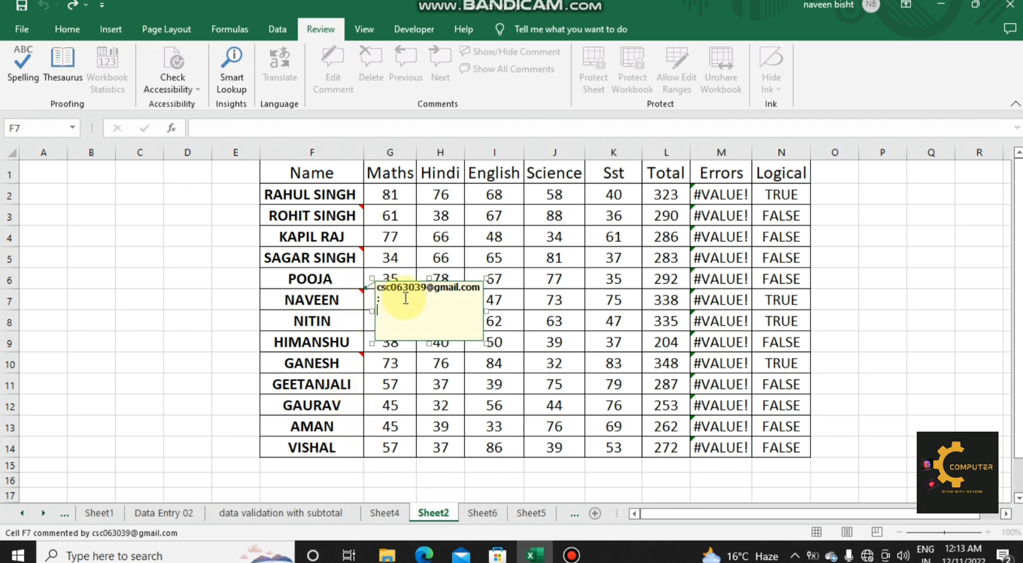
click(530, 343)
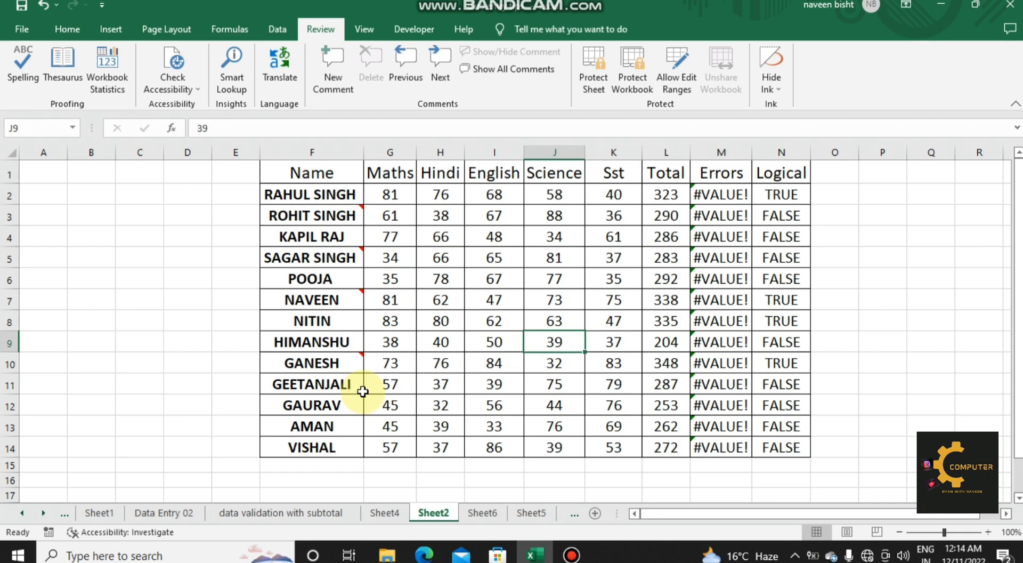
Step: Select every cell containing a comment using Go To Special and fill those cells with yellow
key(ctrl+g)
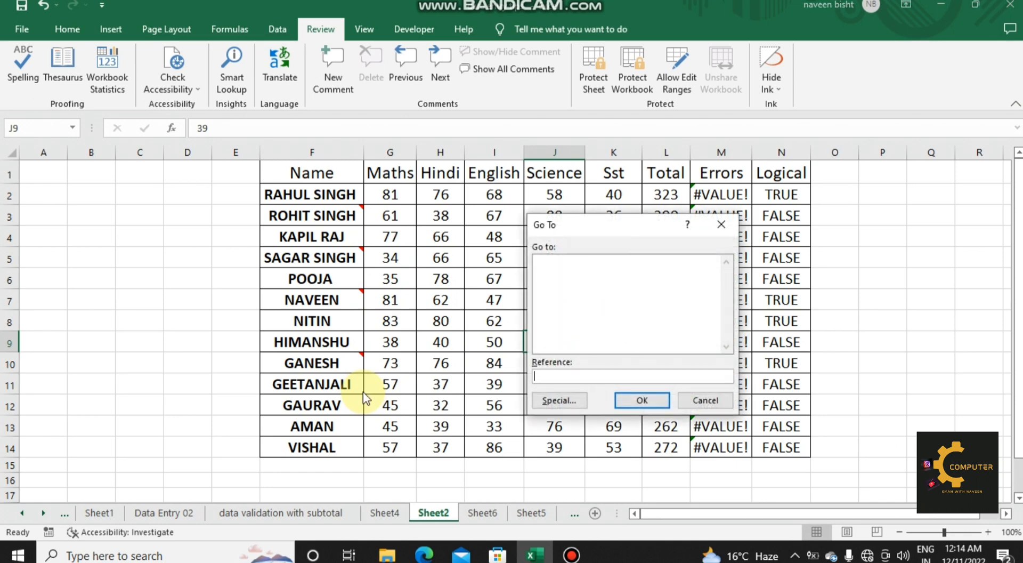
click(553, 398)
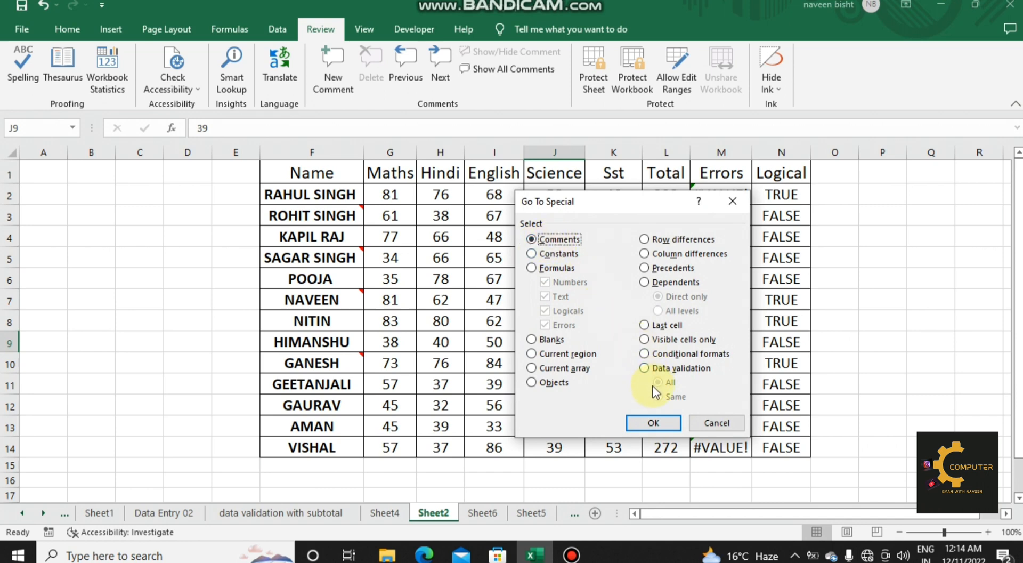
click(653, 419)
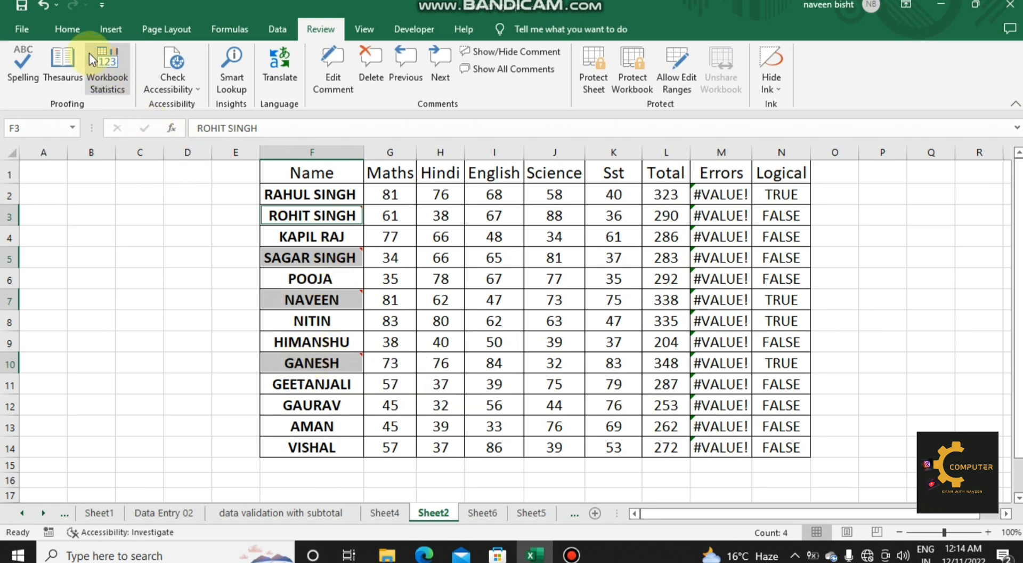
click(66, 29)
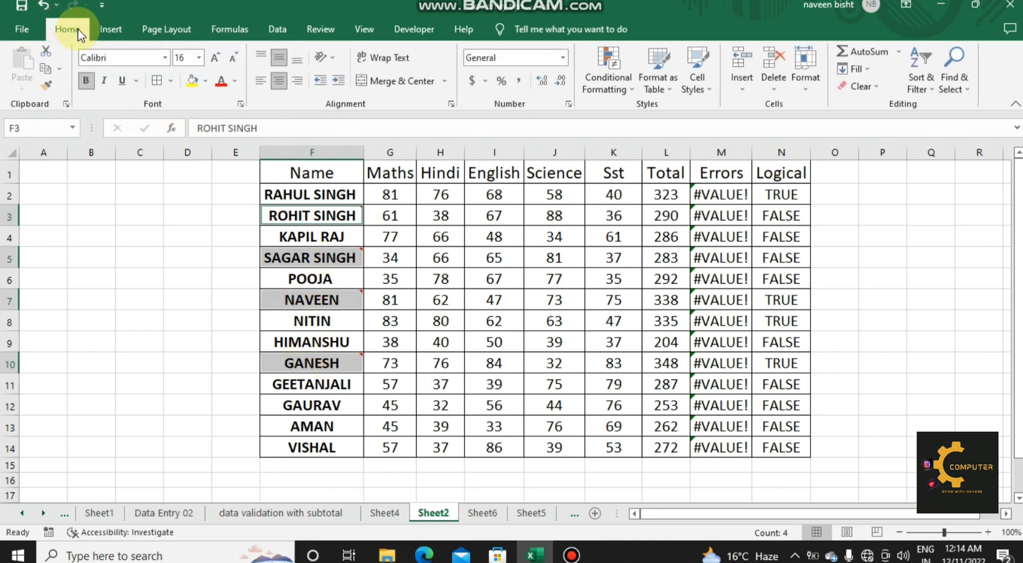
click(197, 83)
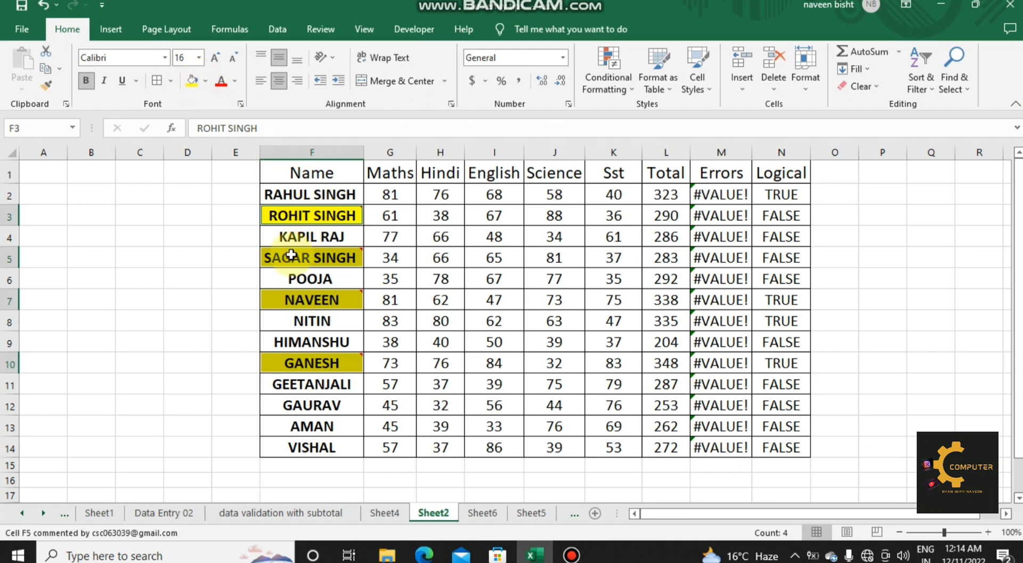
Step: Select all cells holding constants on the sheet using Go To Special, with every constant type included
click(450, 336)
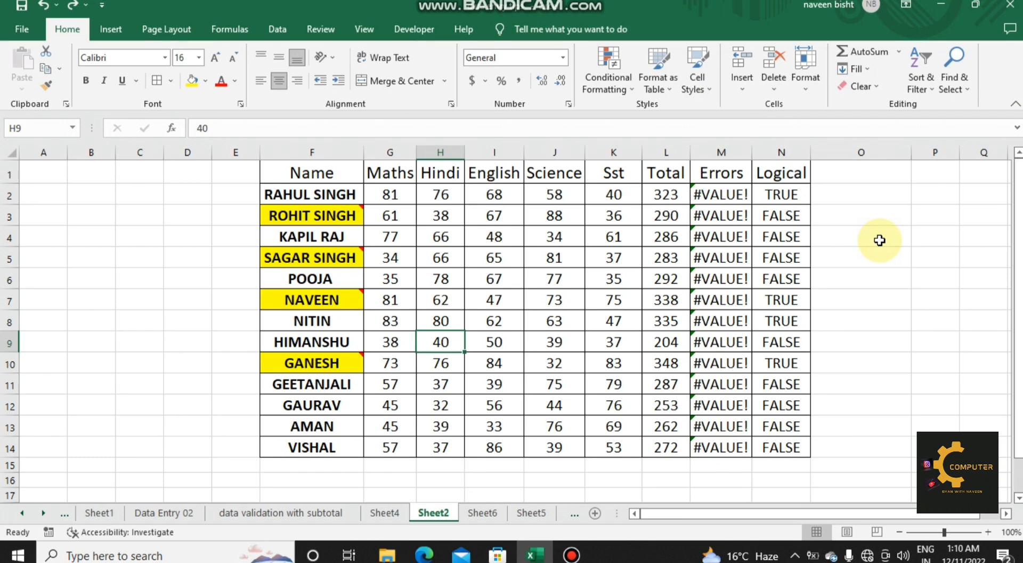
key(ctrl+g)
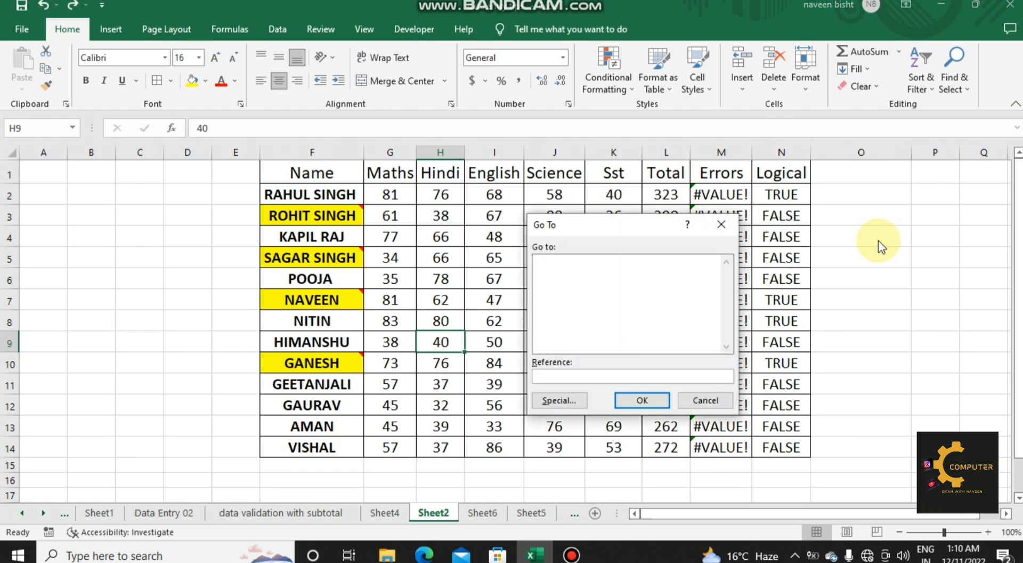
click(541, 397)
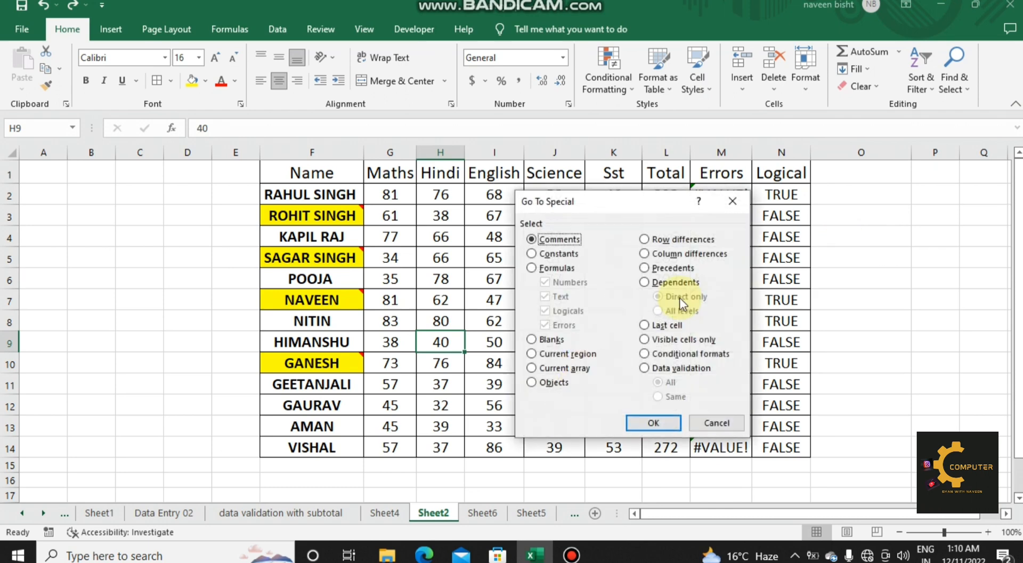
click(532, 255)
click(635, 421)
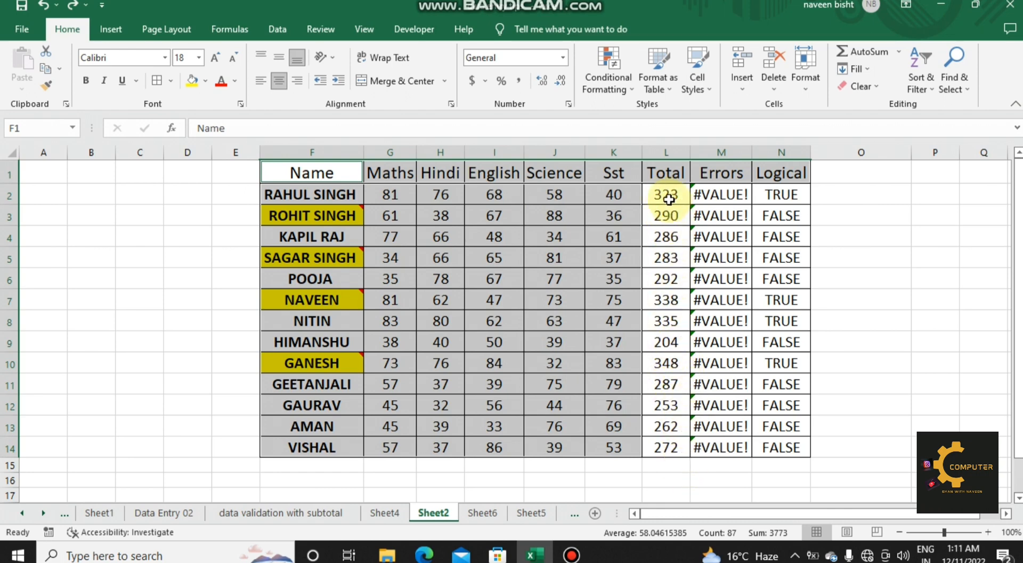
Step: Select only the numeric constants using Go To Special, excluding text, logicals and errors
click(666, 196)
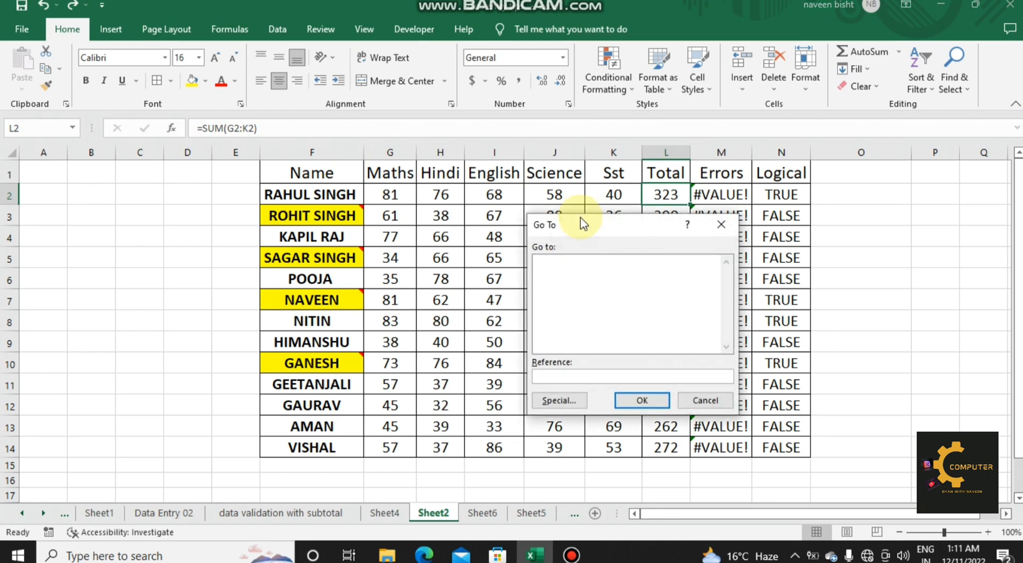
click(557, 401)
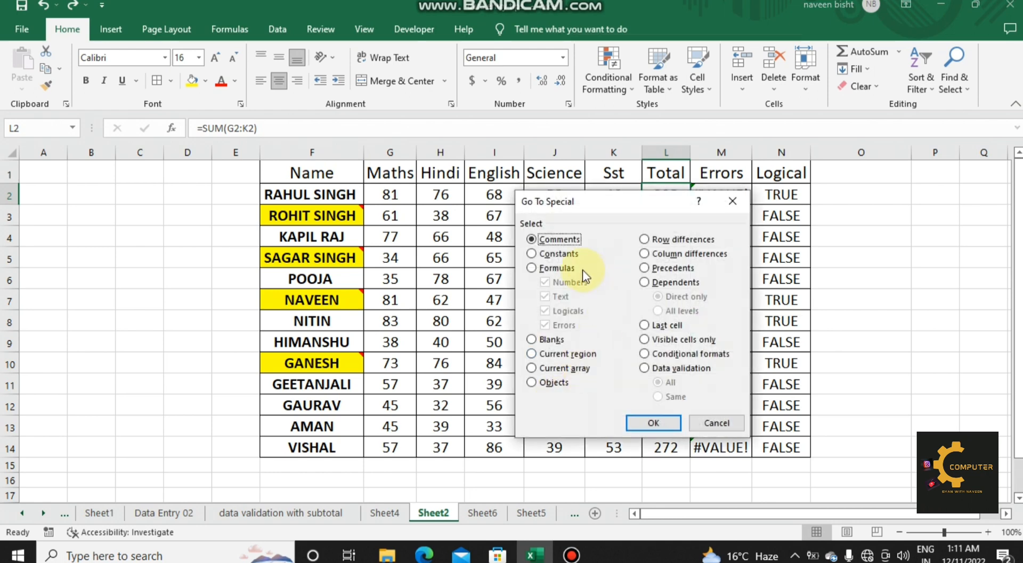
click(549, 254)
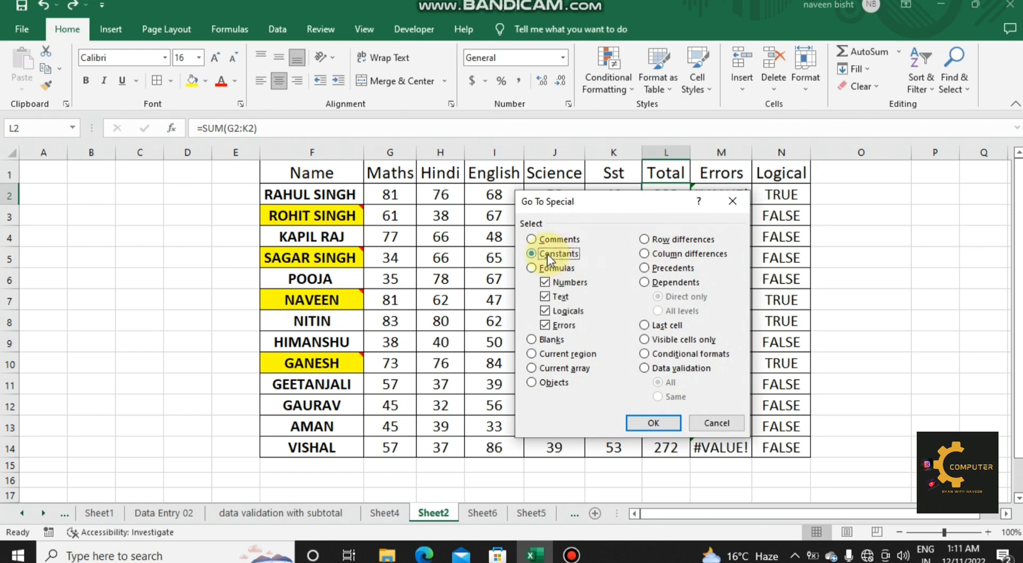
click(546, 298)
click(545, 310)
click(545, 324)
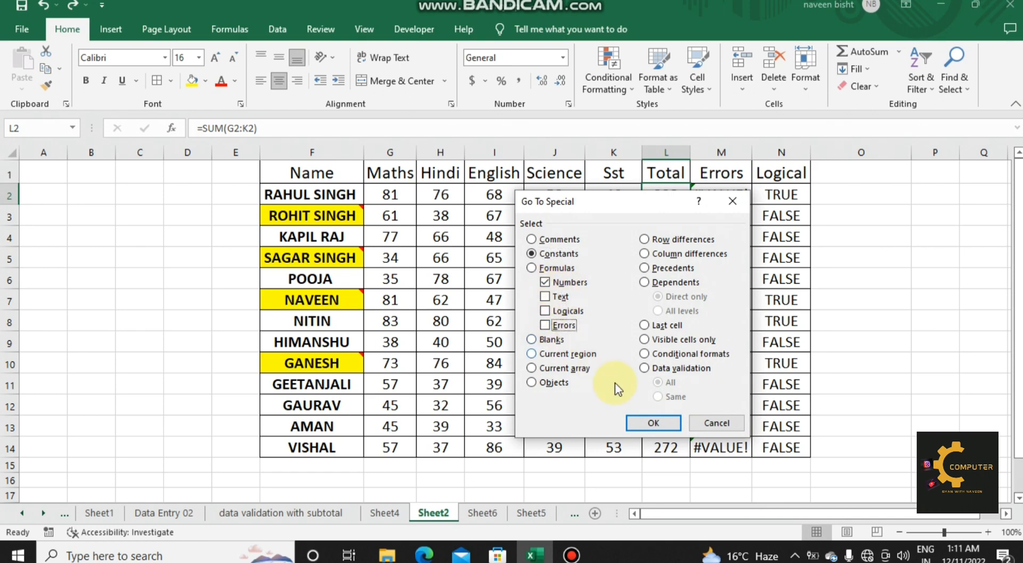
click(654, 424)
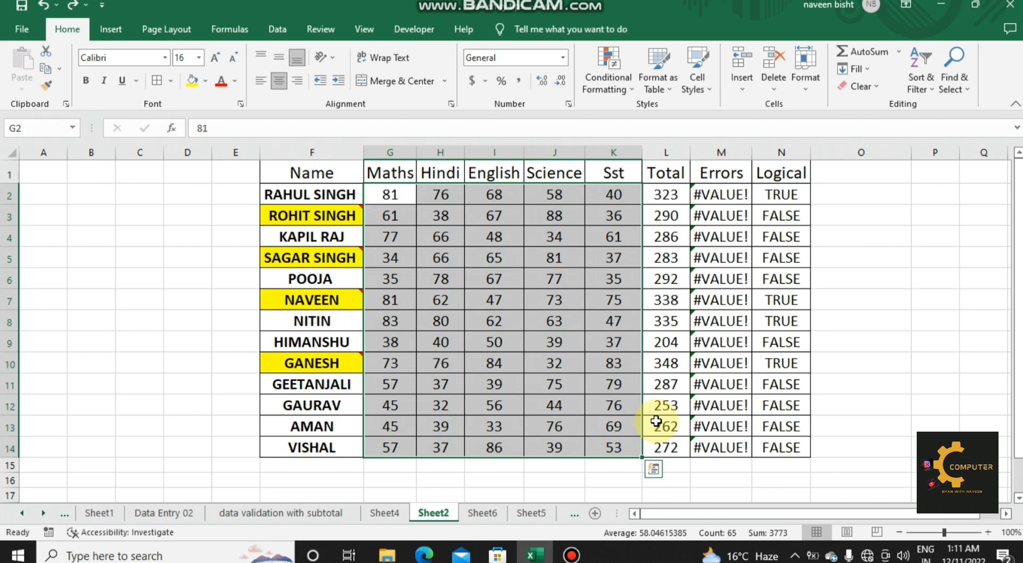
Step: Select only the text constants using Go To Special, excluding numbers, logicals and errors
click(461, 343)
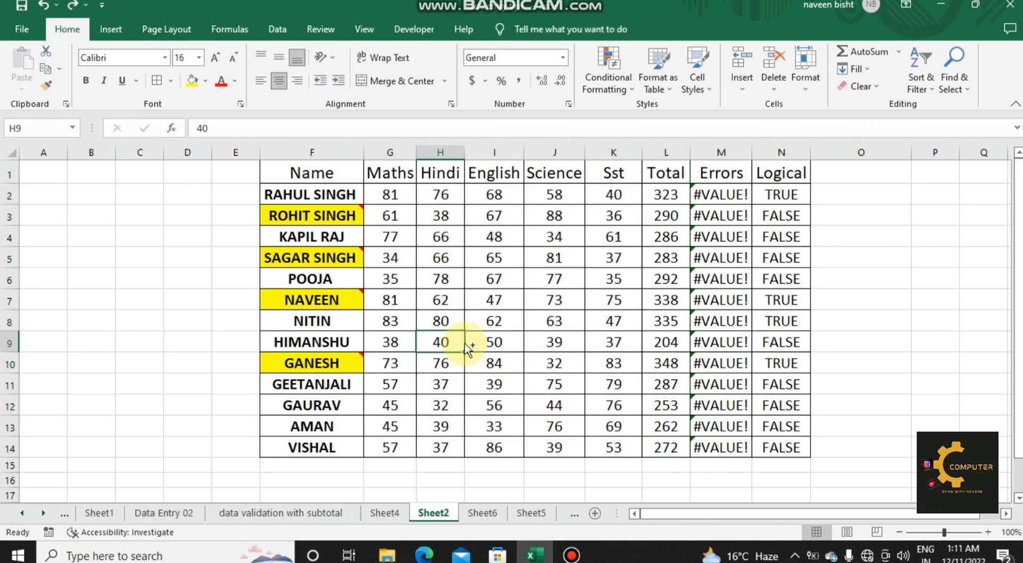
key(ctrl+g)
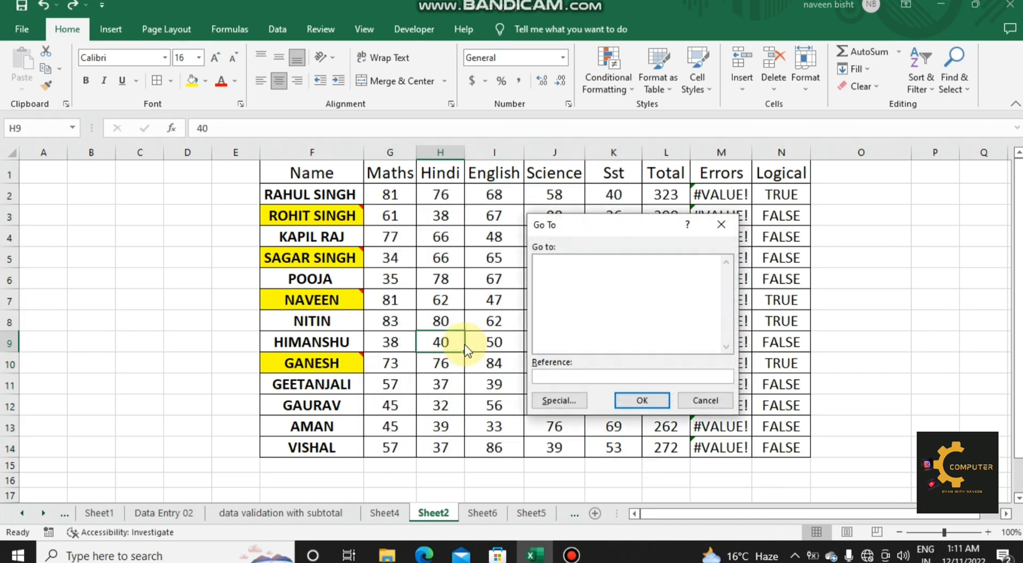
click(551, 399)
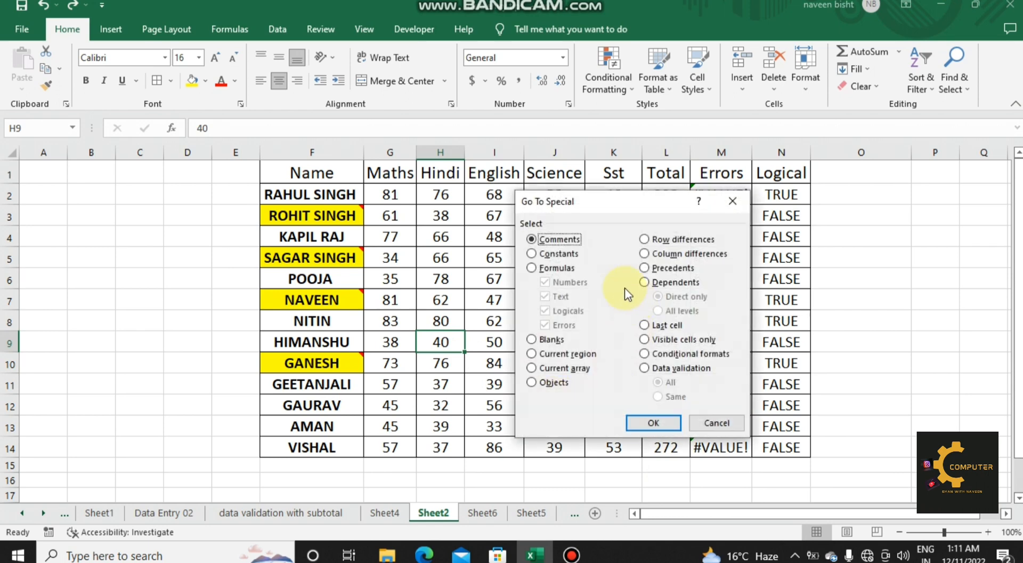
click(564, 255)
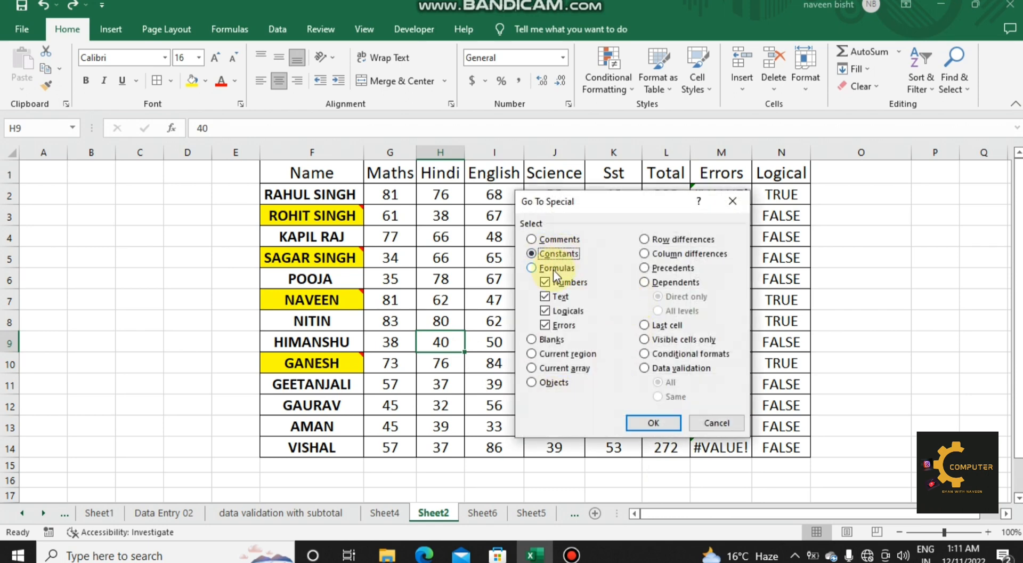
click(546, 281)
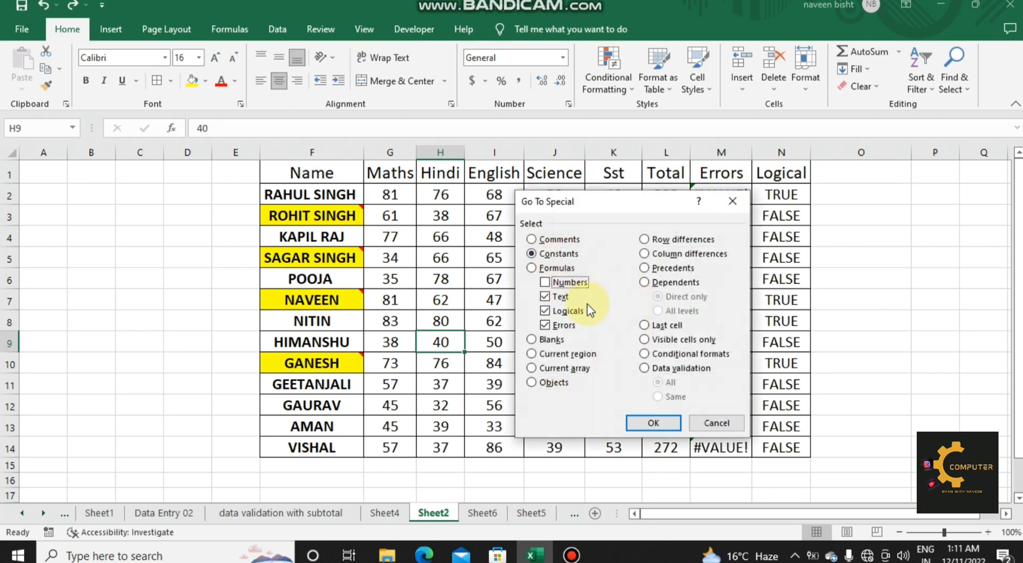
click(548, 309)
click(544, 325)
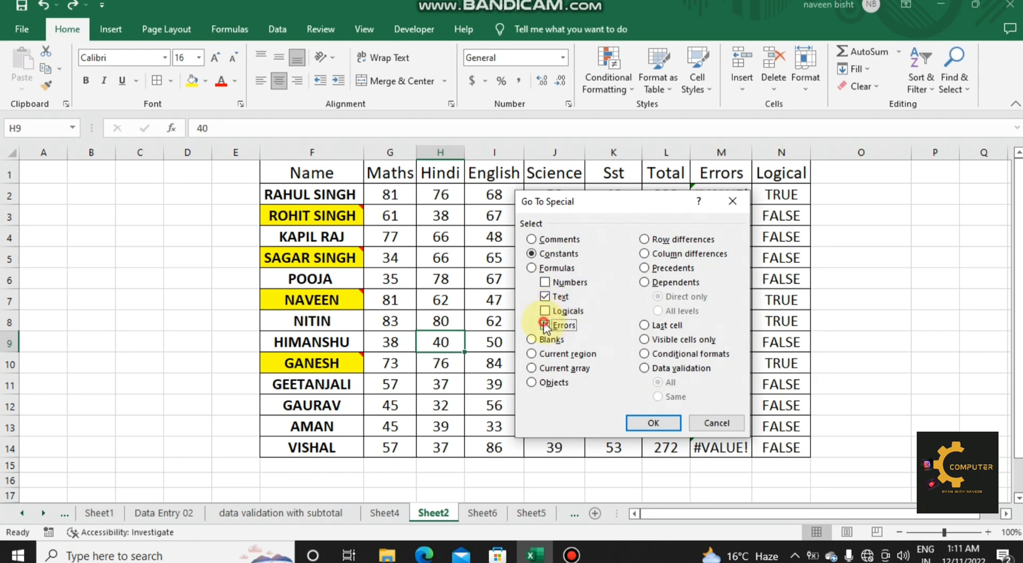
click(651, 422)
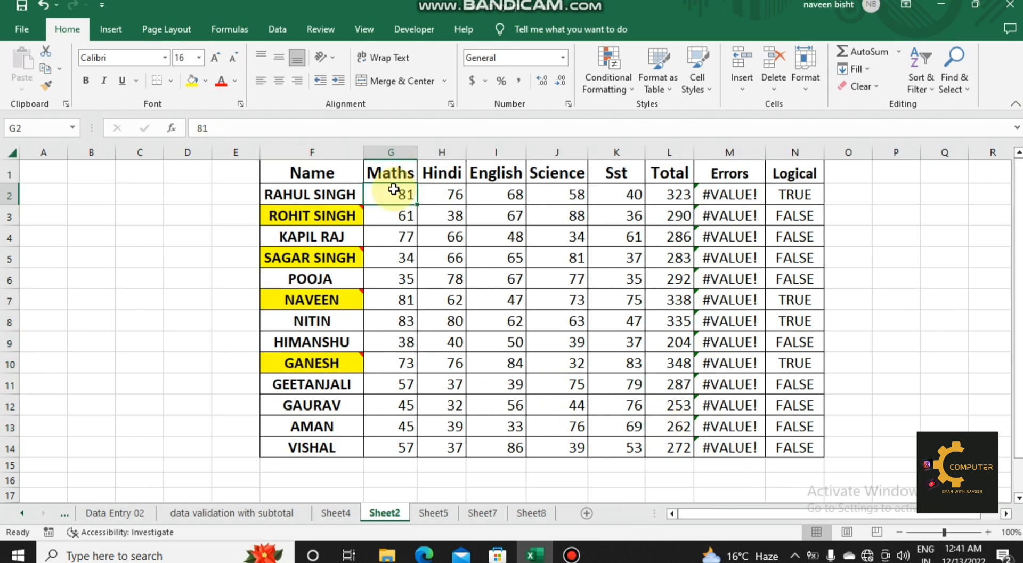
Step: Select all cells containing formulas using Go To Special, with numbers, text, logicals and errors all included
key(ctrl+g)
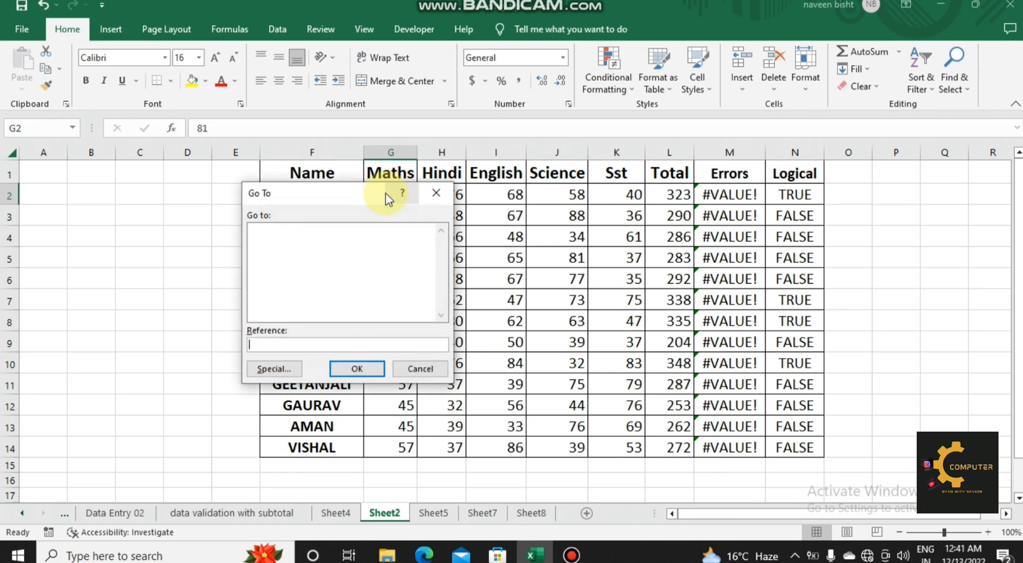
click(293, 367)
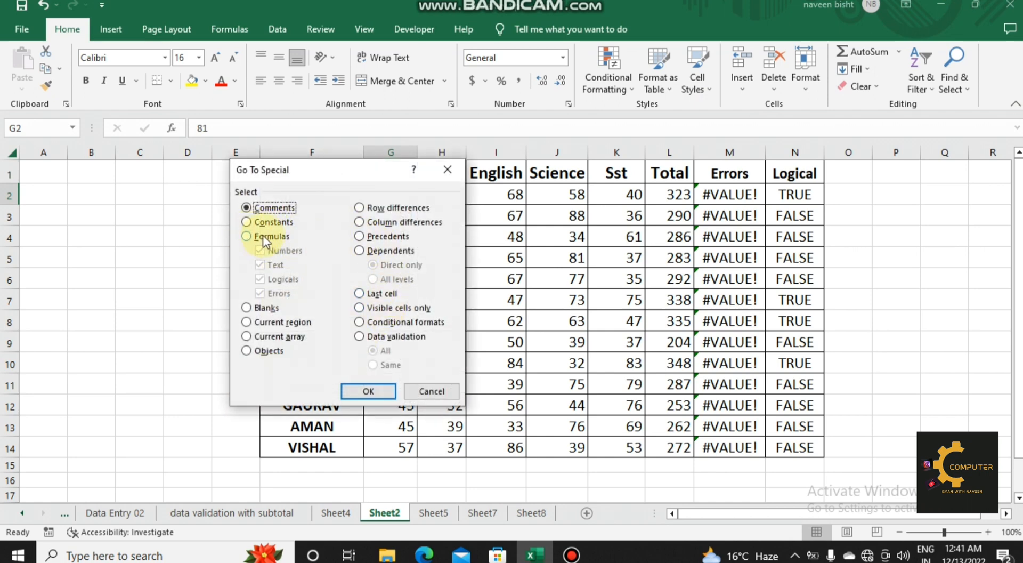
click(247, 237)
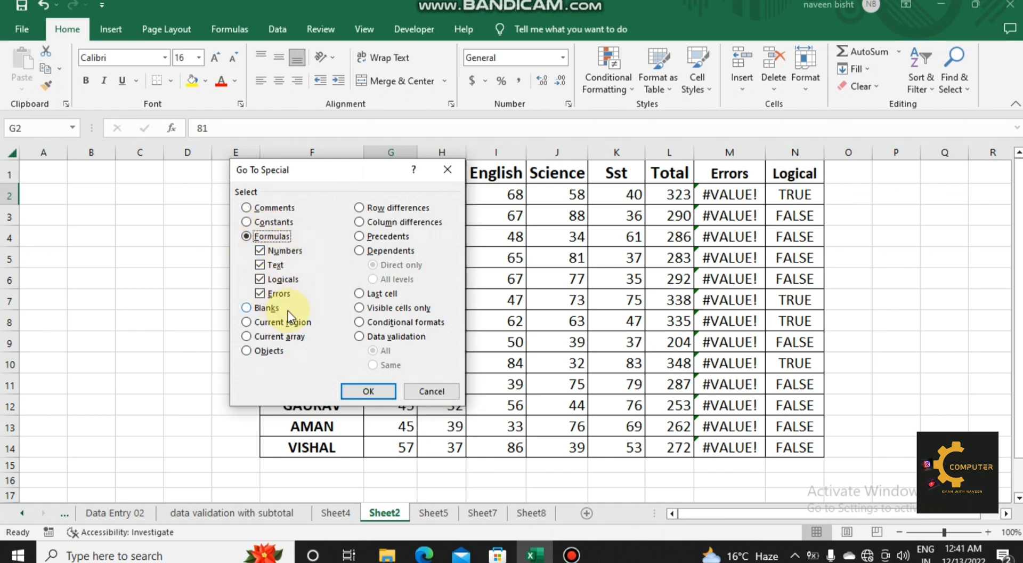
click(387, 387)
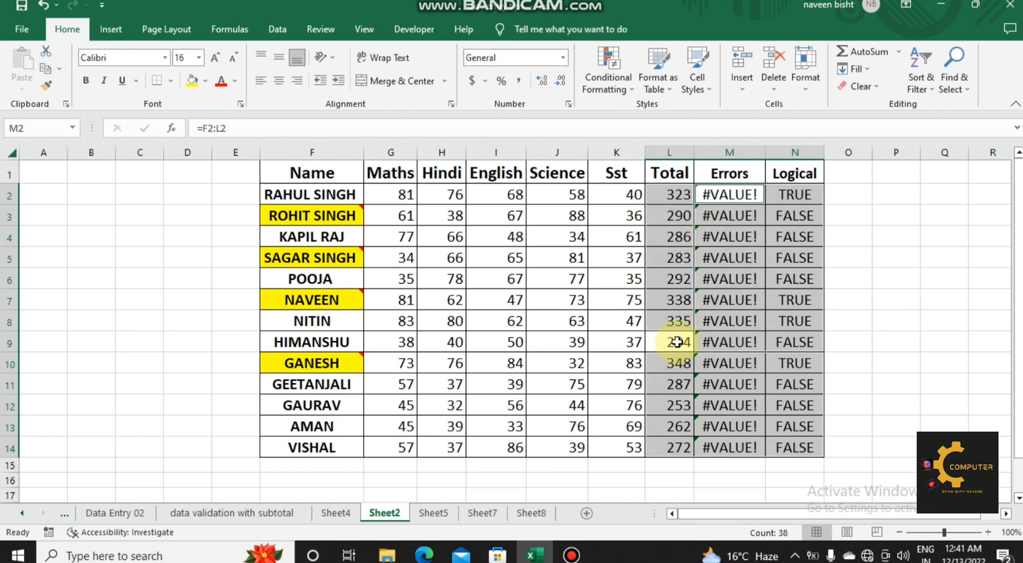
click(675, 342)
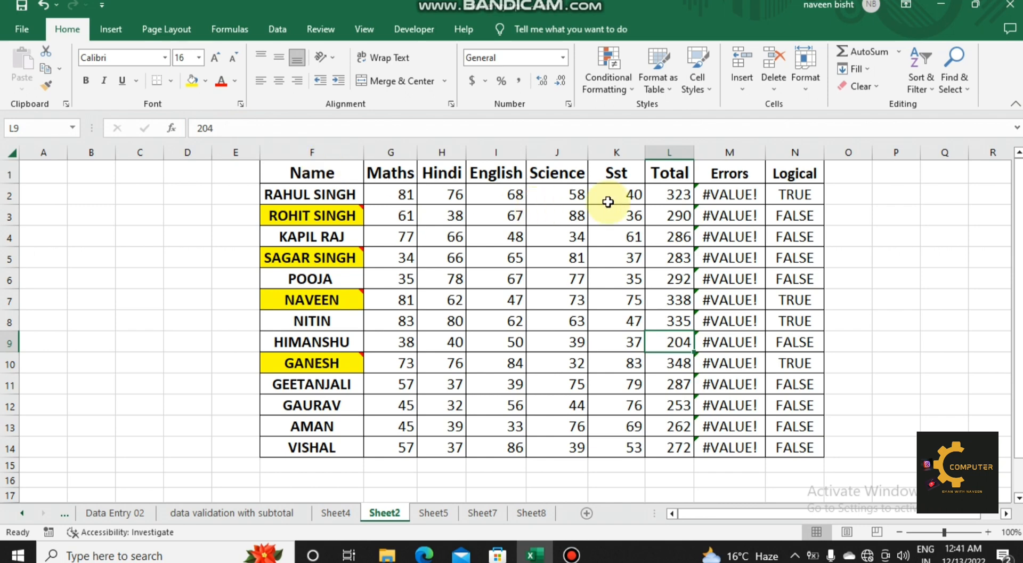
Step: Select only the formulas returning logical values using Go To Special, excluding numbers, text and errors, and view the formula in N2
click(667, 197)
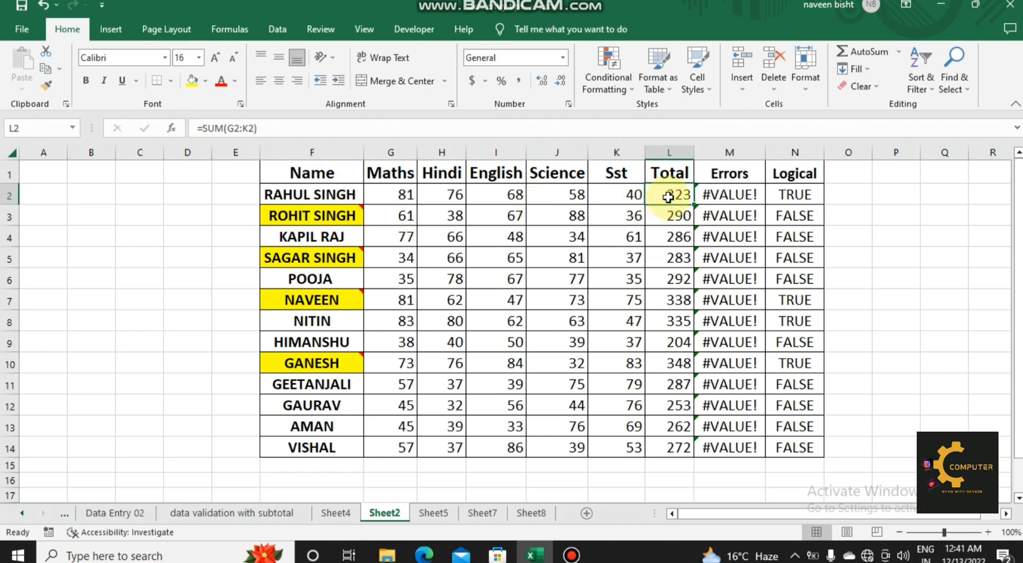
key(ctrl+g)
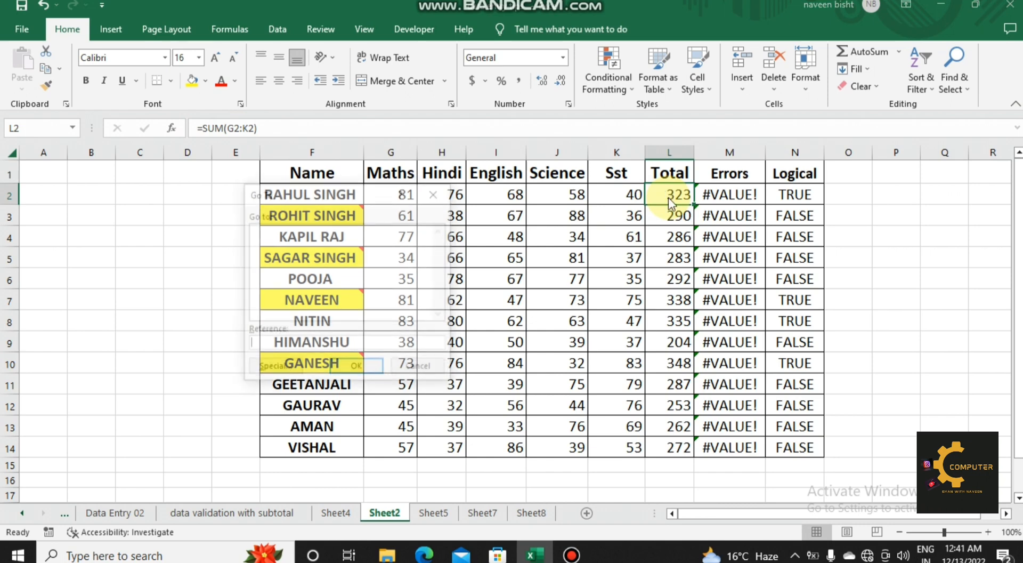
click(263, 369)
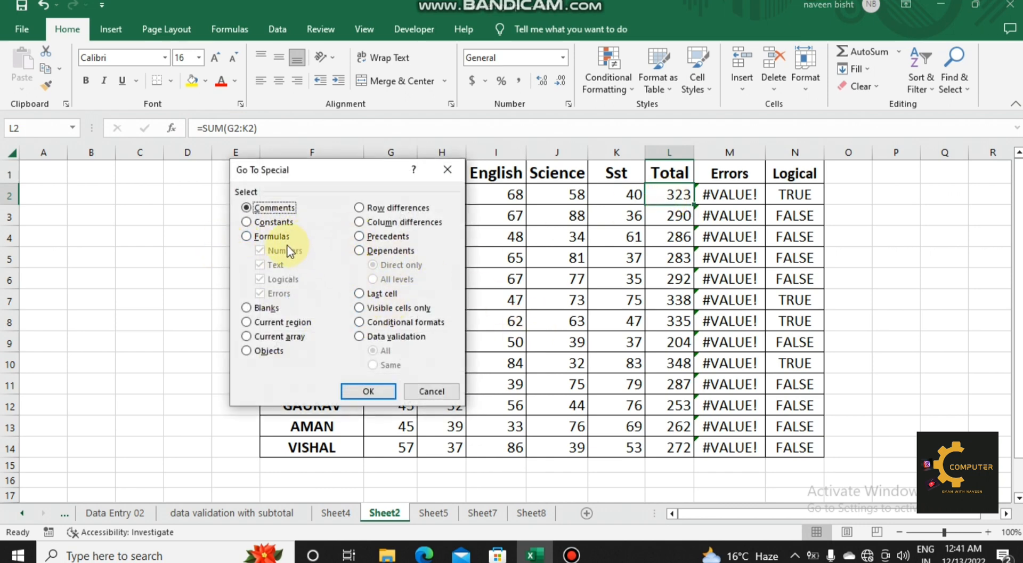
click(265, 236)
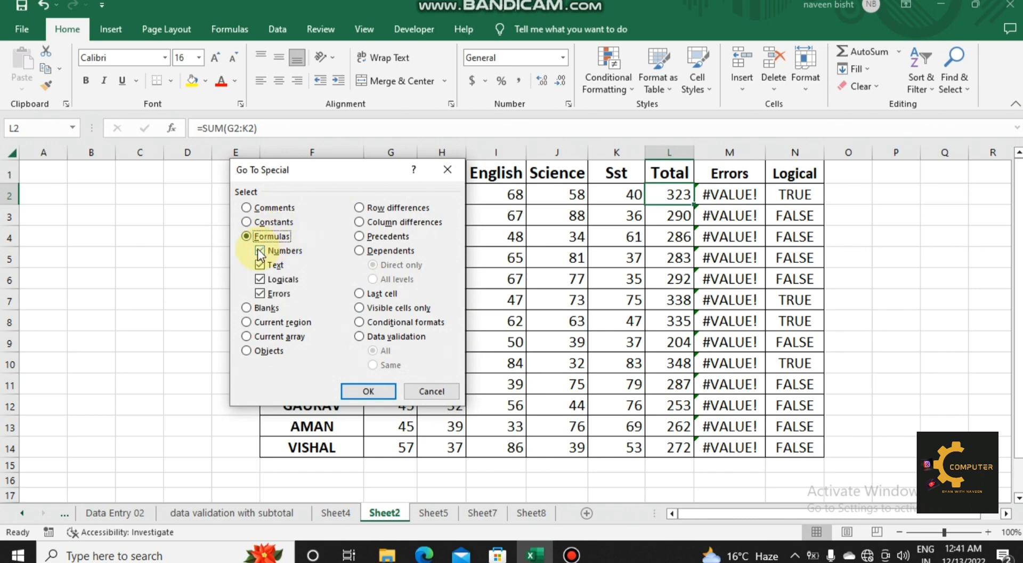
click(260, 251)
click(260, 265)
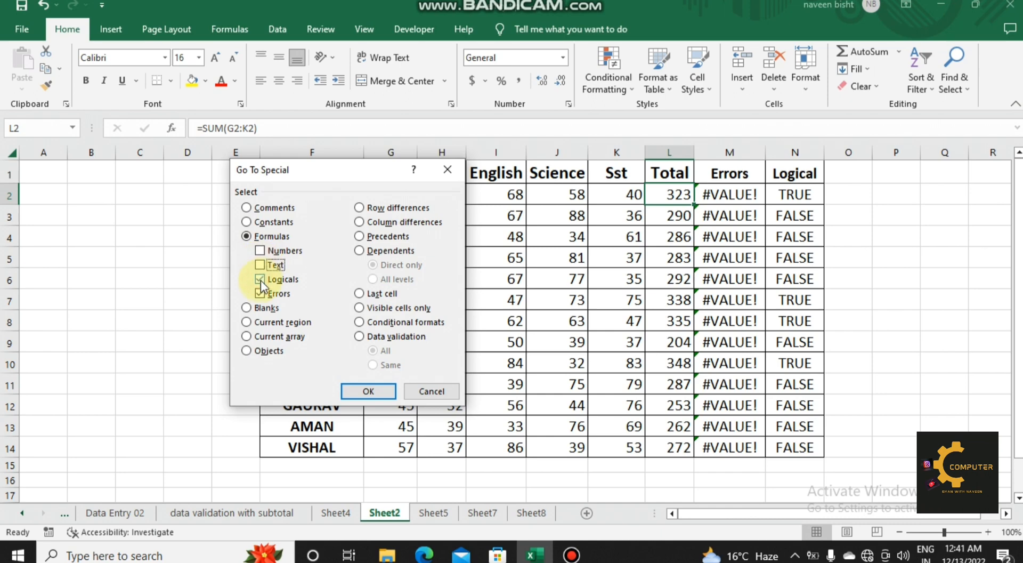
click(259, 293)
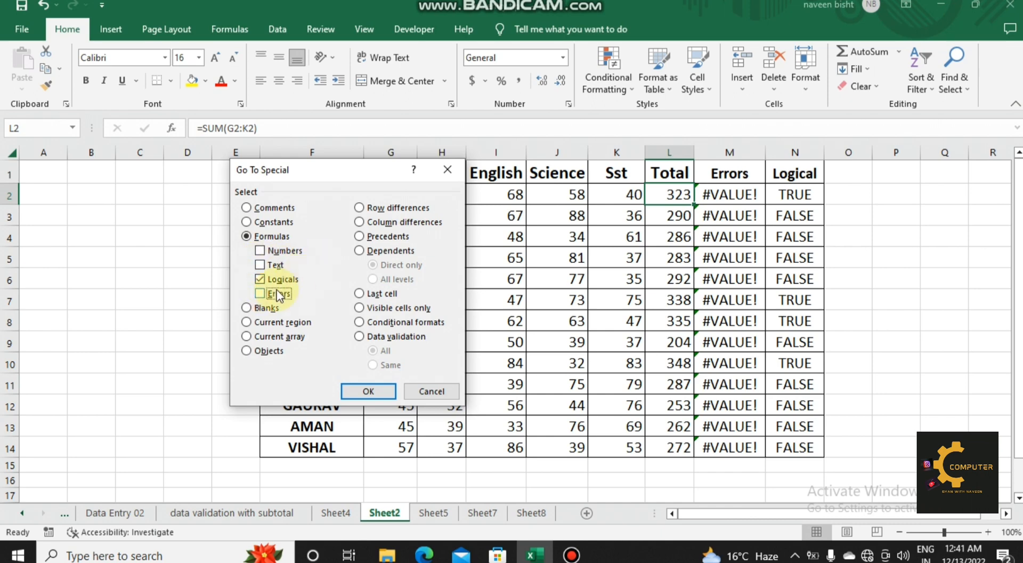
click(368, 391)
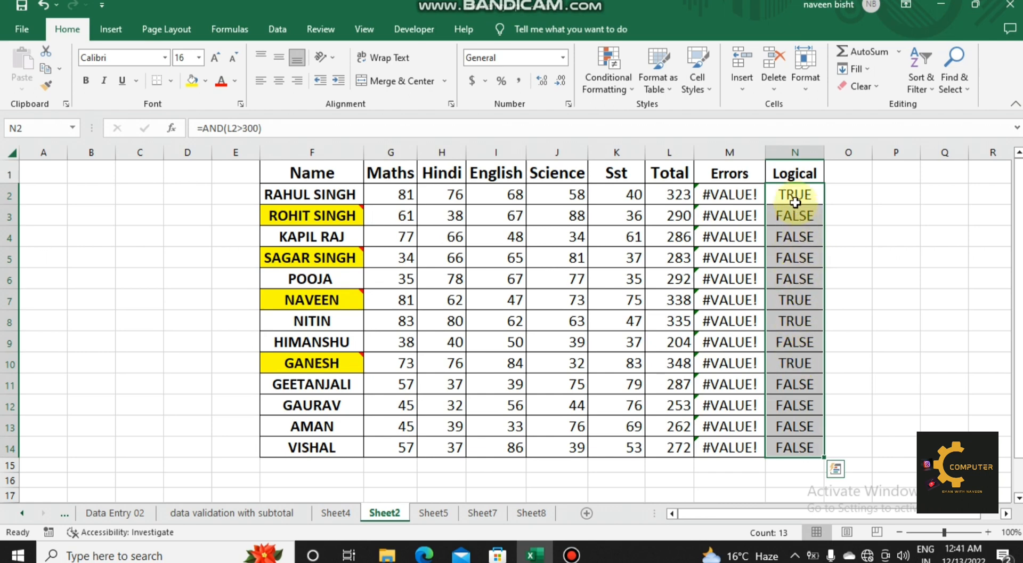
click(791, 198)
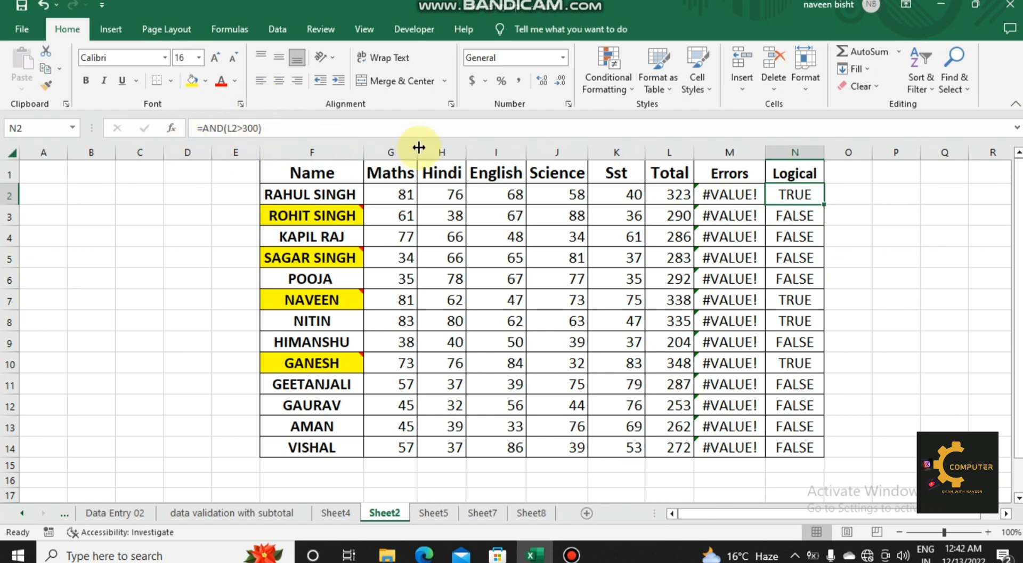
Step: Select only the formulas returning errors using Go To Special, excluding numbers, text and logicals
click(731, 214)
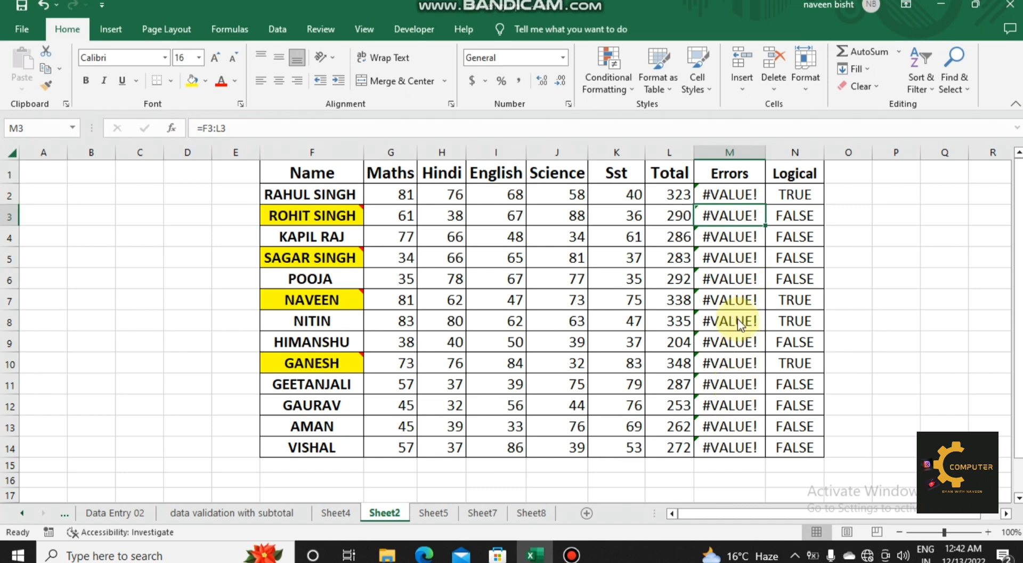
key(ctrl+g)
click(277, 369)
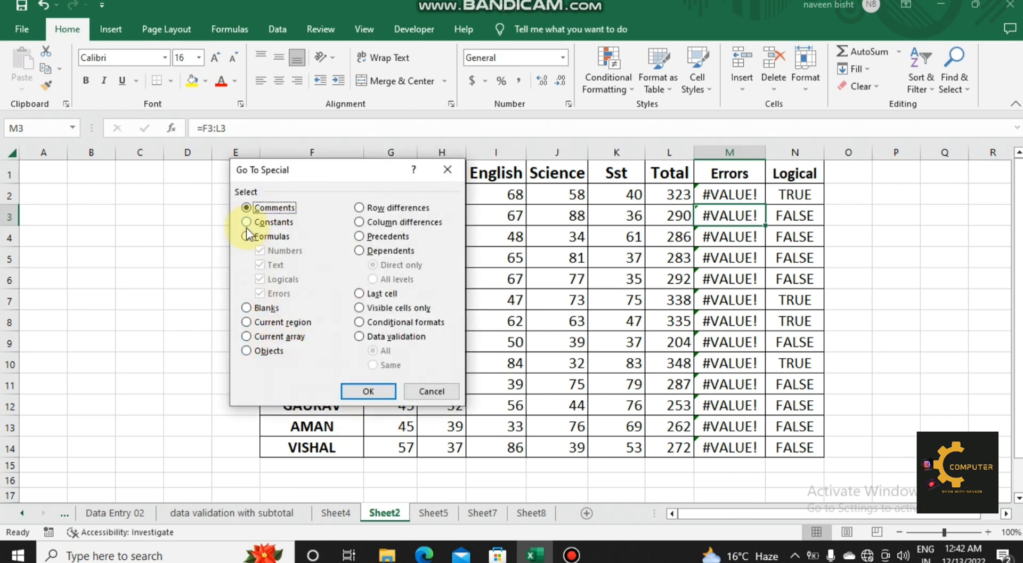
click(246, 236)
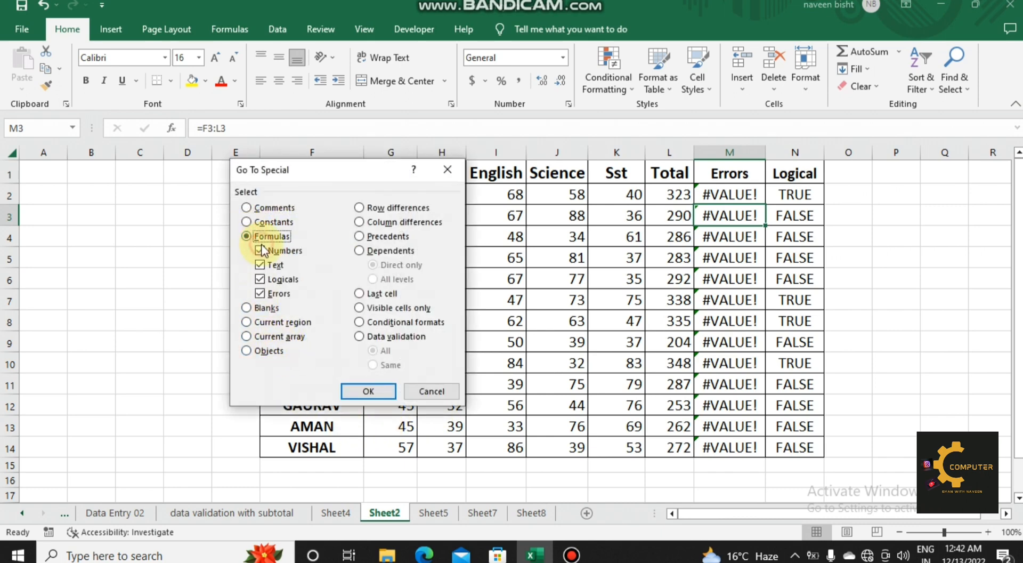
click(260, 250)
click(261, 265)
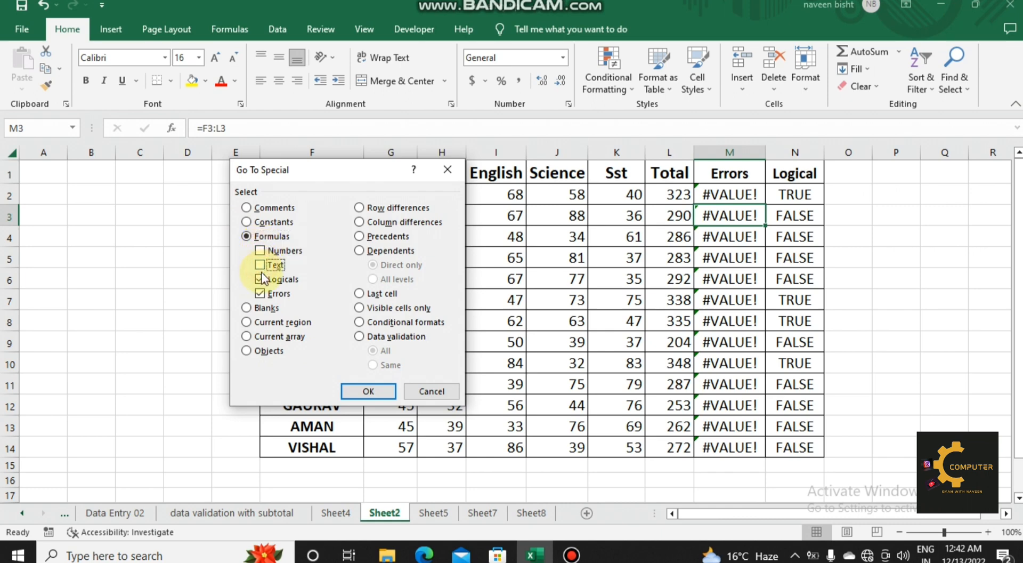
click(260, 279)
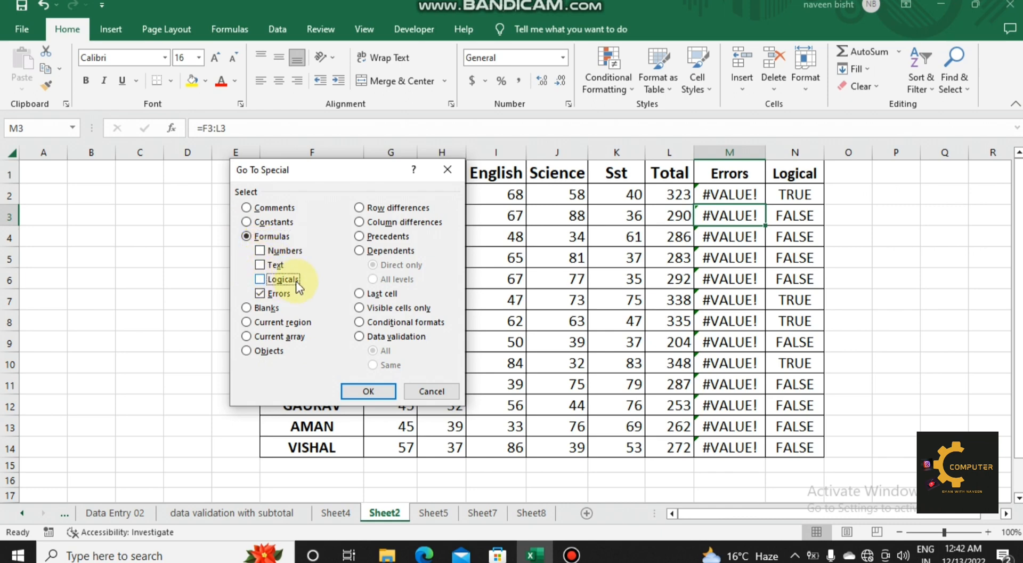
click(368, 392)
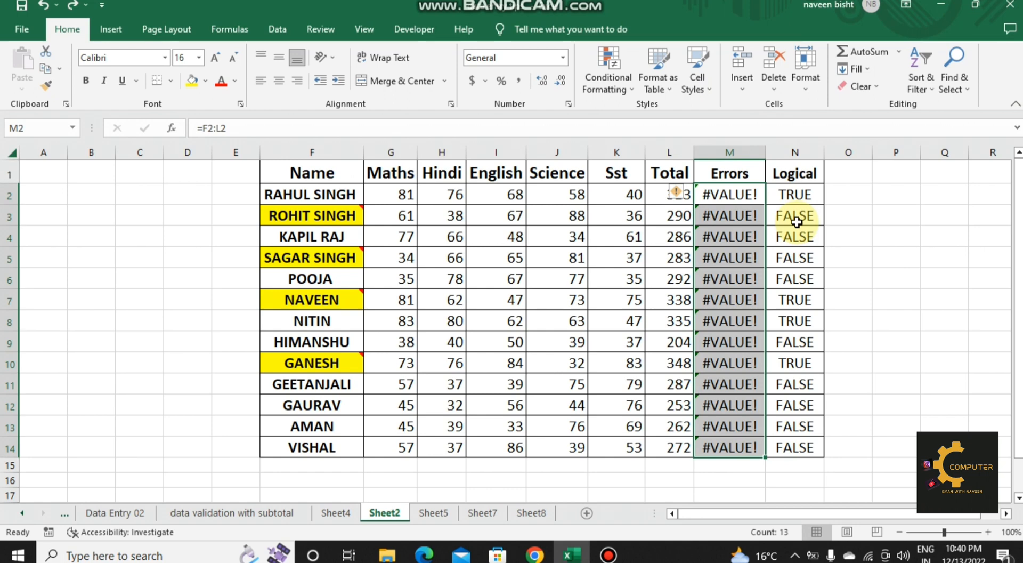
key(F5)
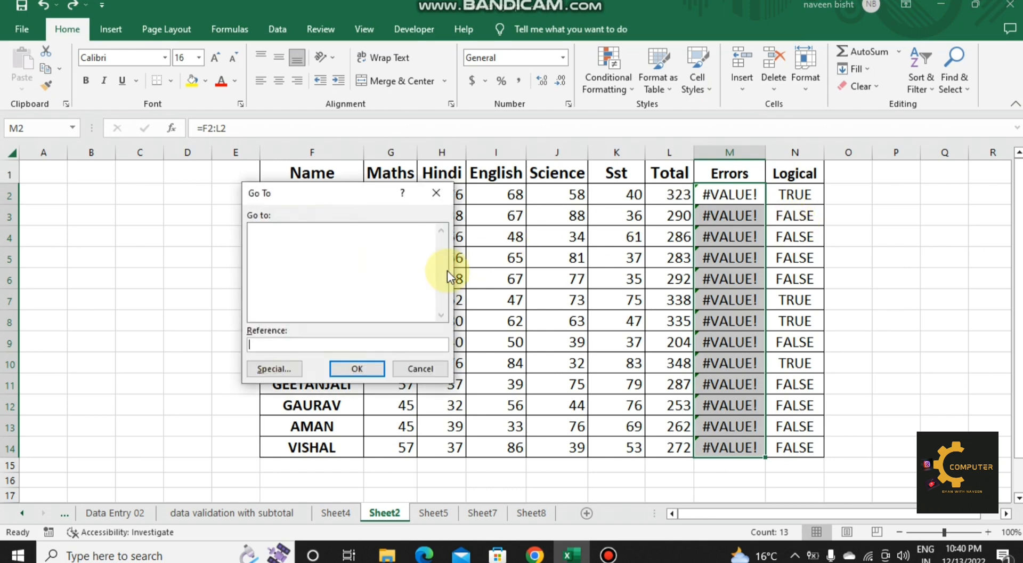
click(274, 369)
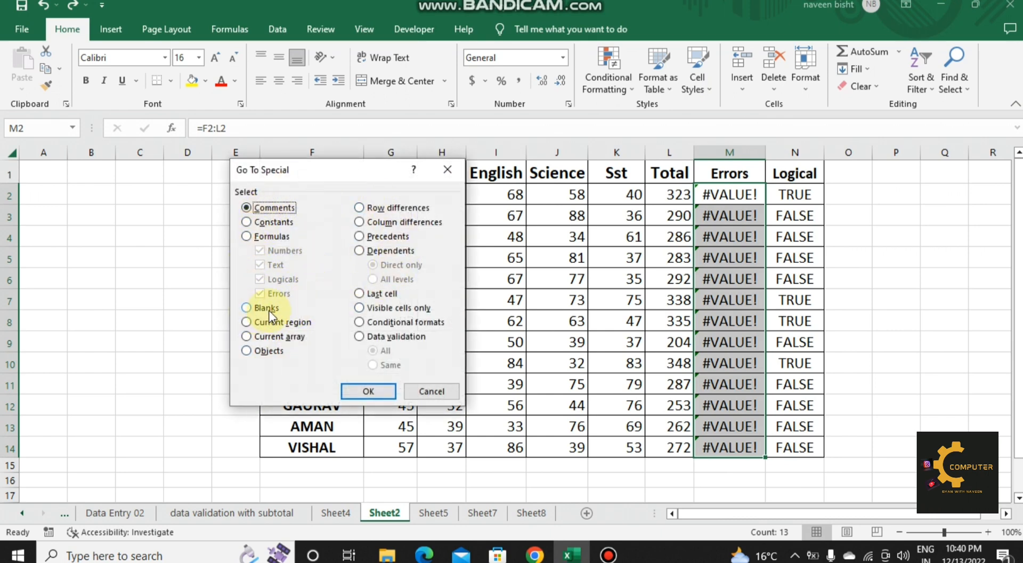
click(431, 392)
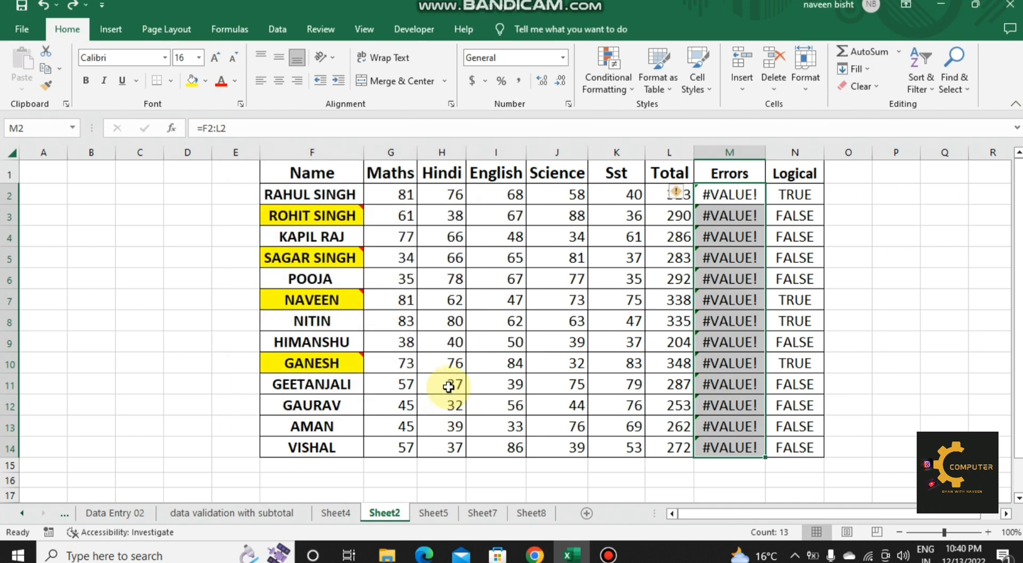
Step: Clear the marks in cells H11, I9 and K7 of the table
click(450, 384)
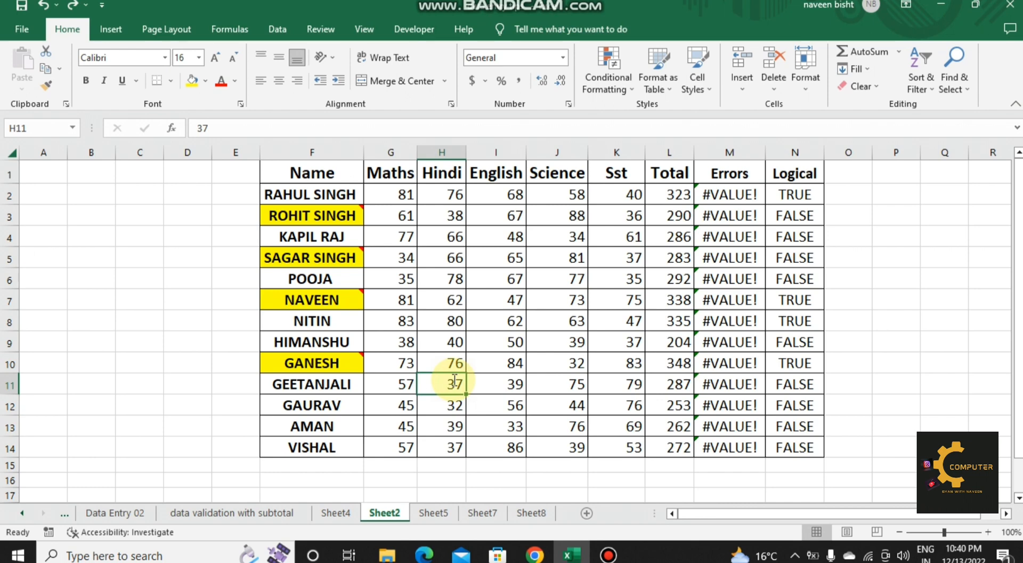
key(Delete)
click(523, 340)
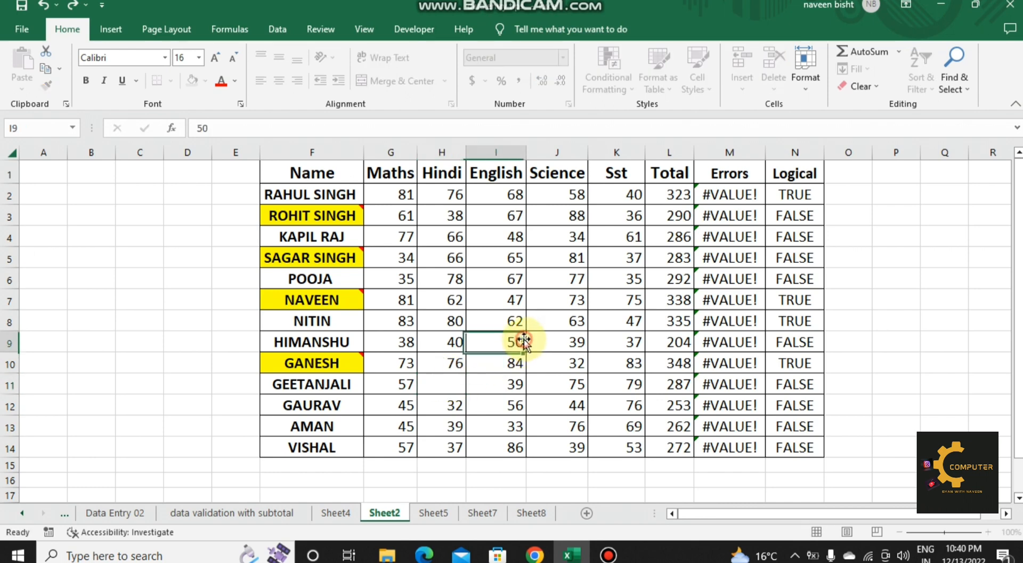
key(BackSpace)
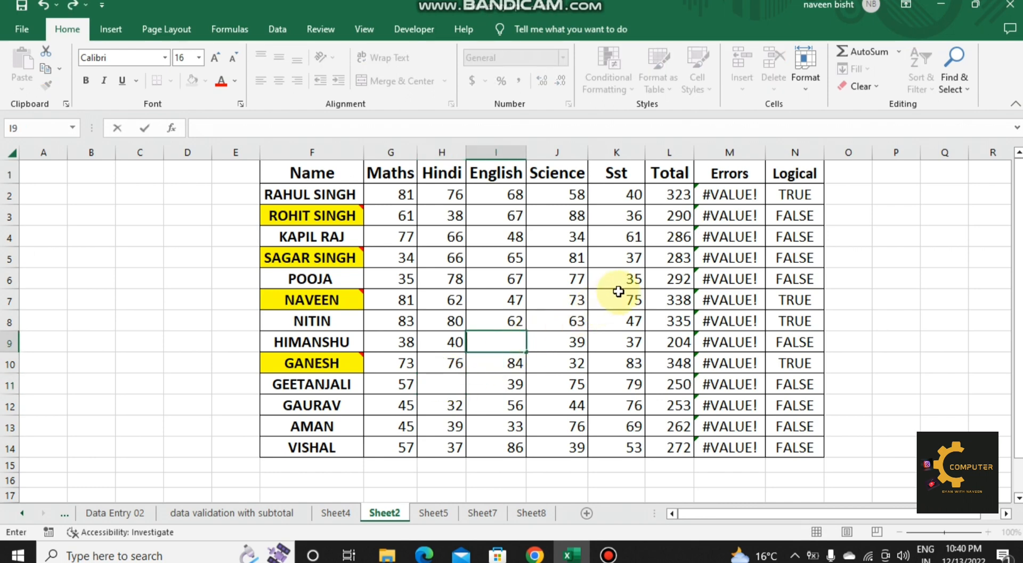
click(618, 299)
key(BackSpace)
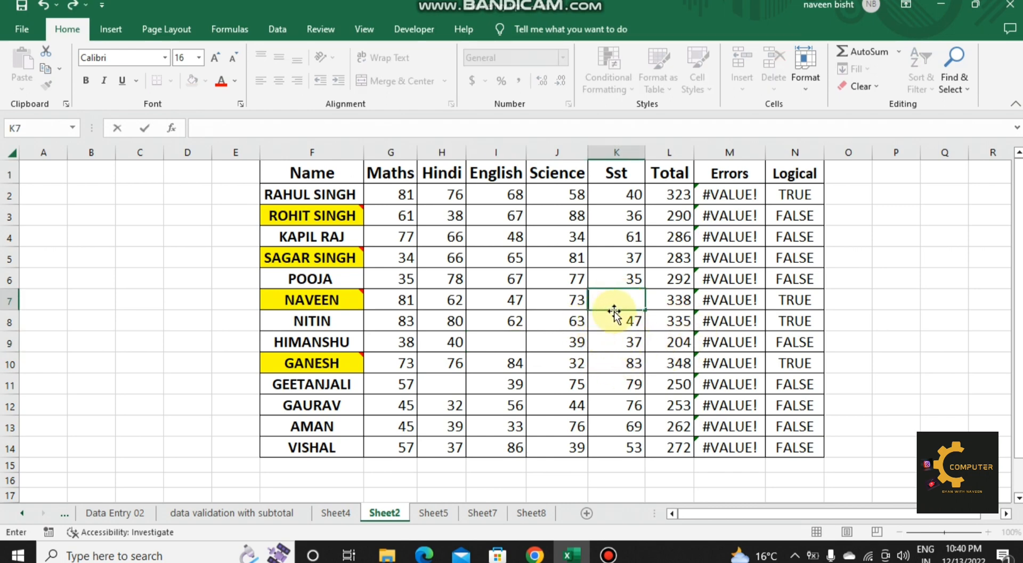
Step: Select the blank cells within the table range F1:N14 using Go To Special and fill them with yellow
drag(333, 174, 777, 452)
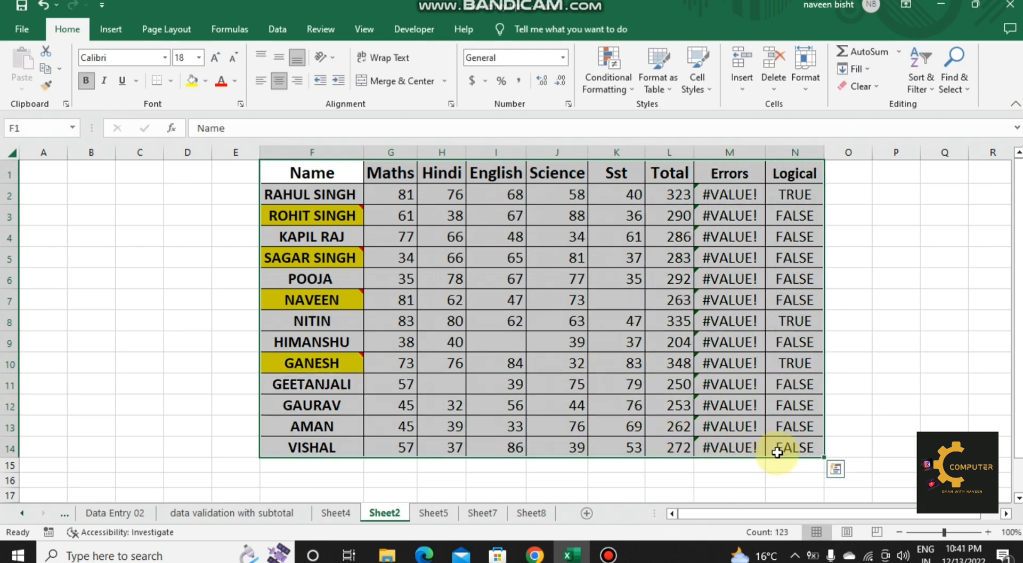
key(ctrl+g)
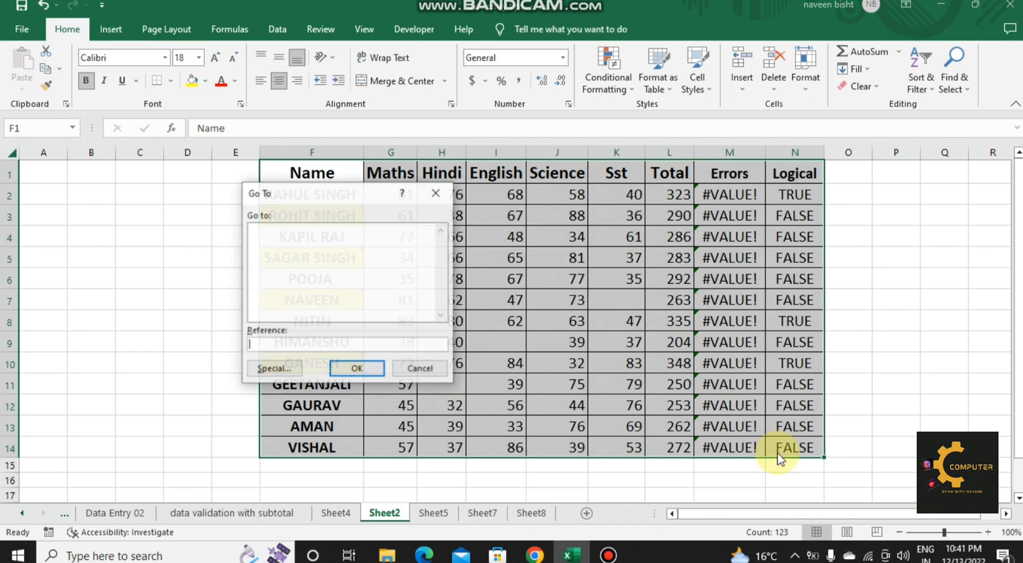
click(294, 369)
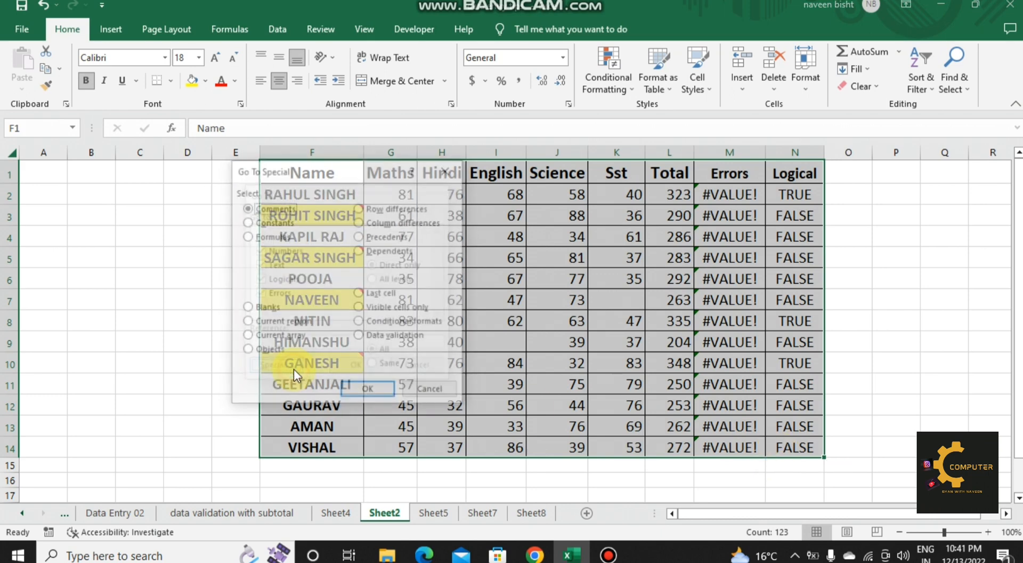
click(264, 309)
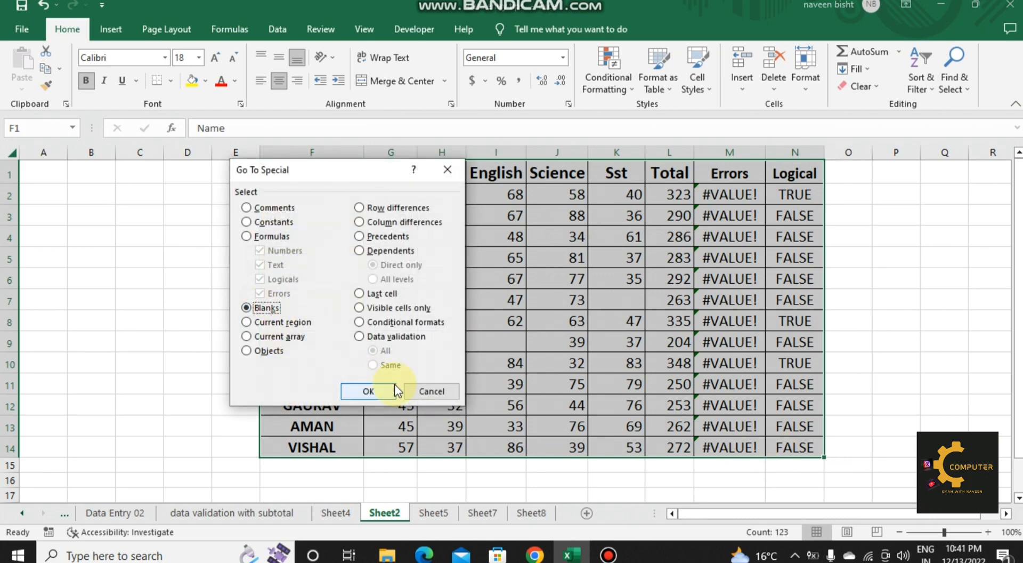
click(368, 391)
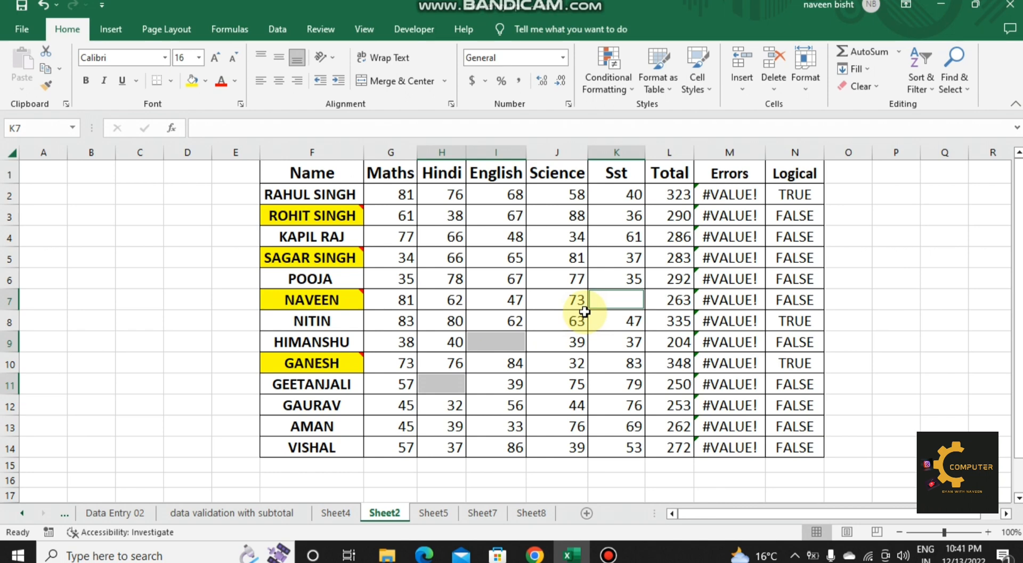
click(196, 82)
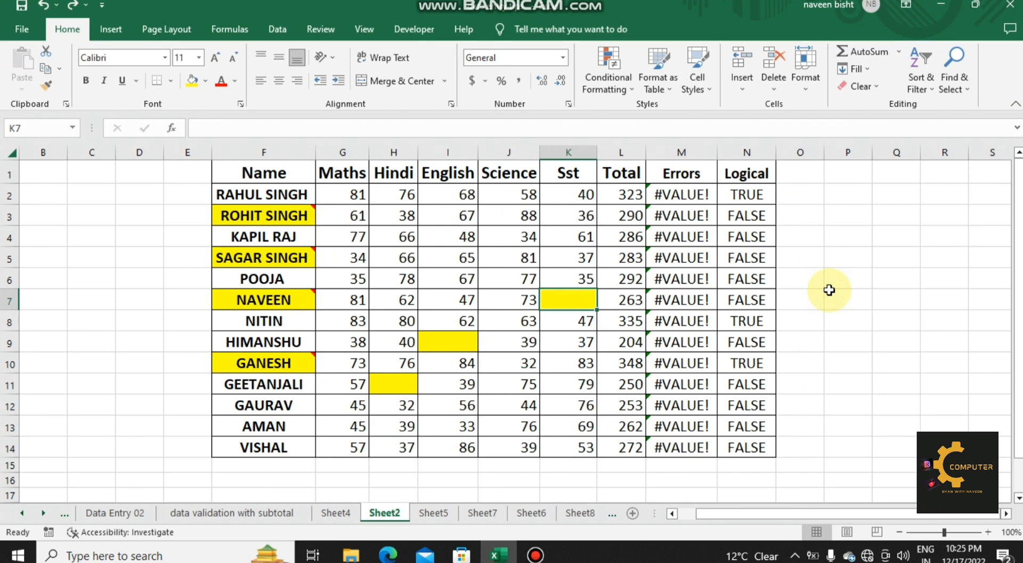
key(ctrl+g)
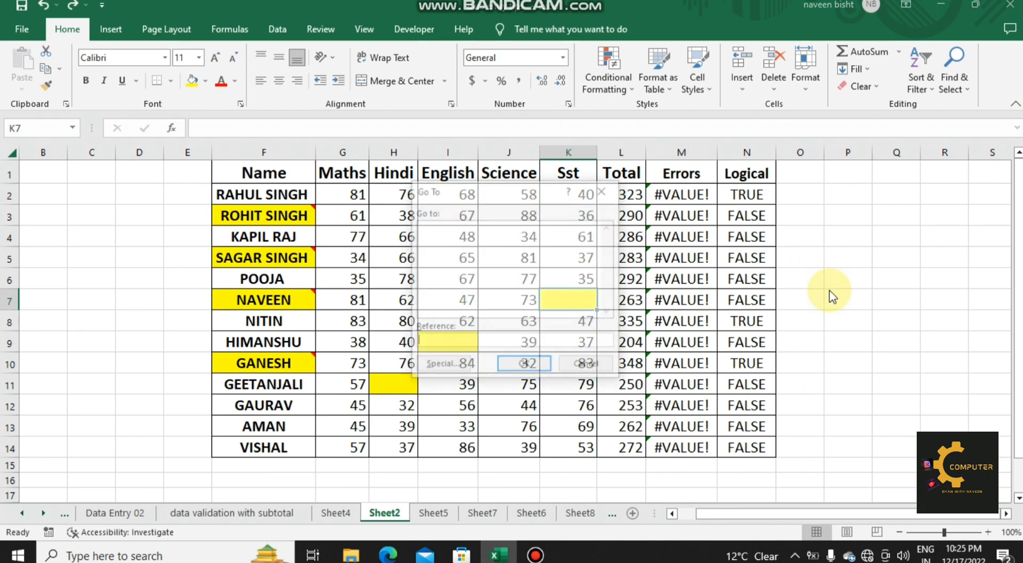
click(454, 367)
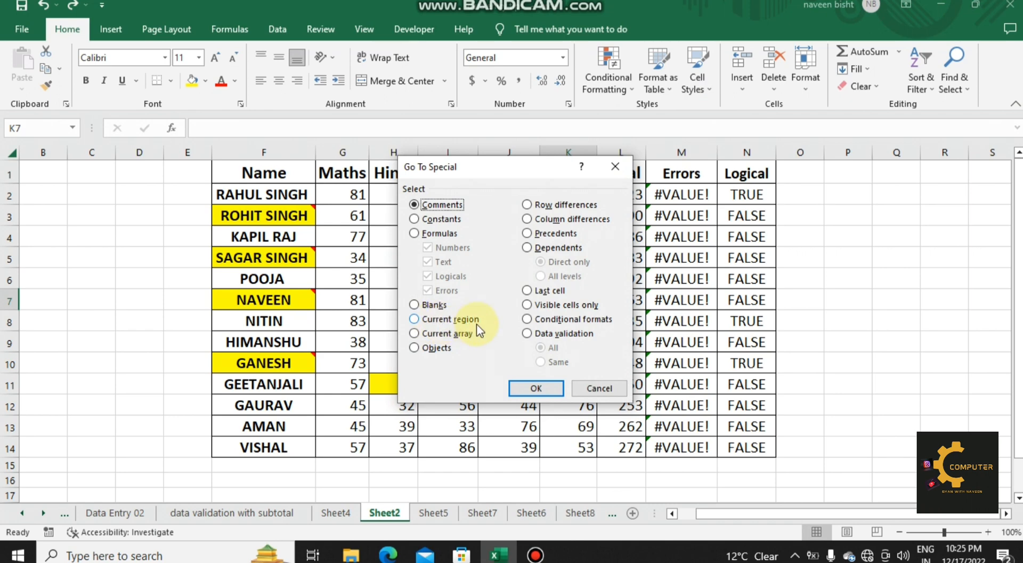
click(598, 388)
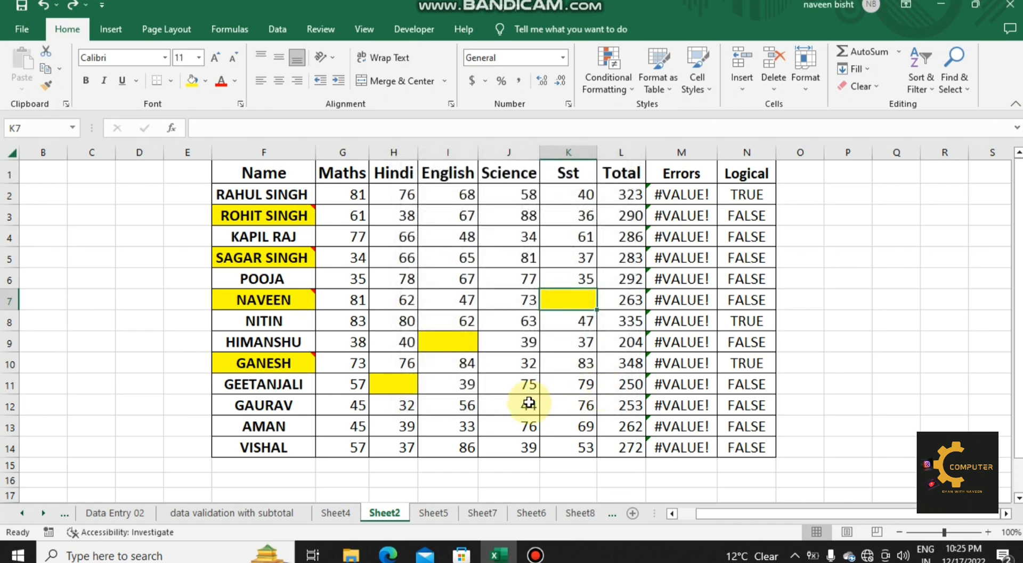
Step: Copy the last four student rows, F11:N14, and paste them starting at F16, leaving row 15 empty between the two blocks
drag(294, 385, 769, 444)
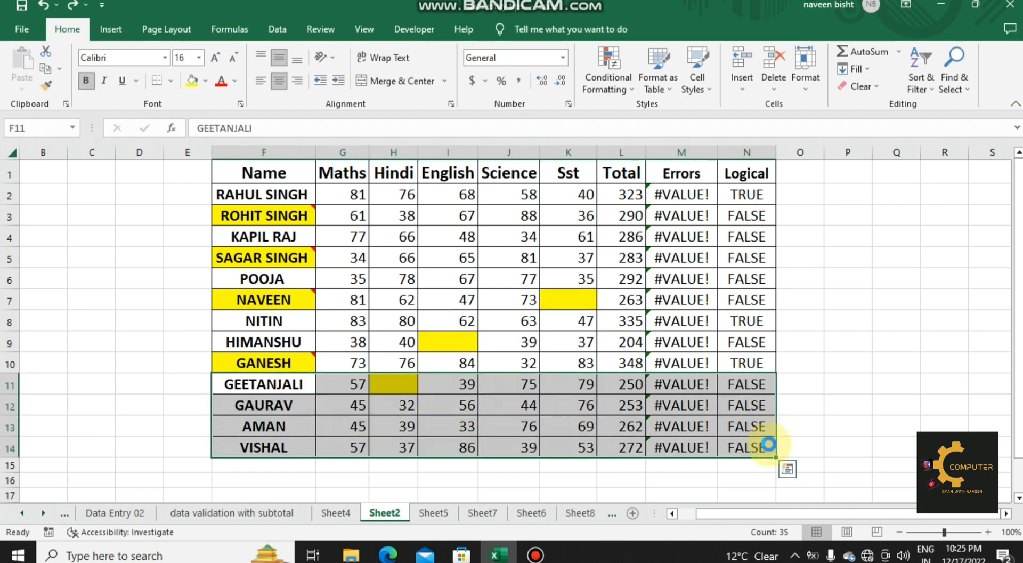
key(ctrl+c)
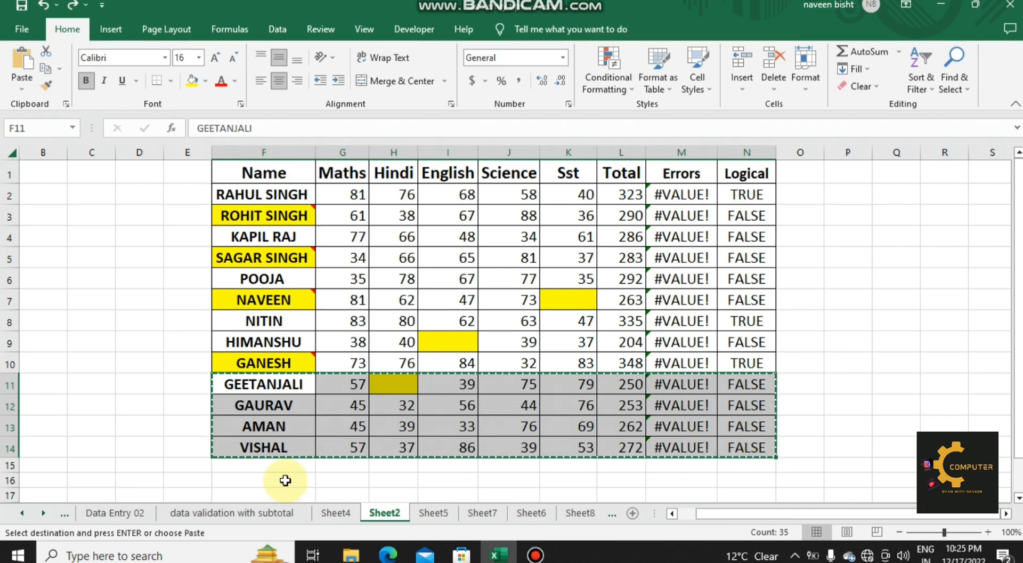
click(285, 480)
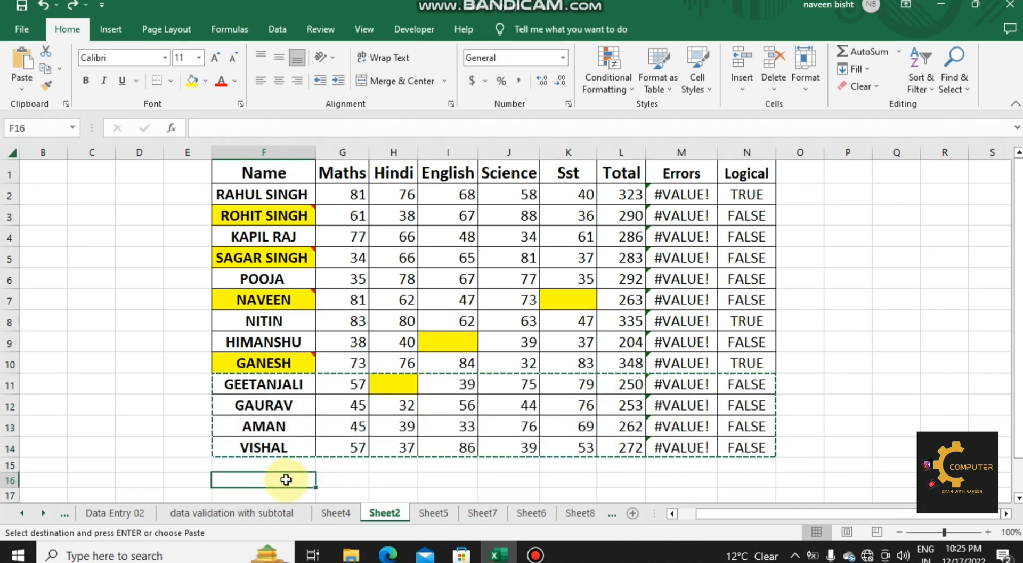
key(ctrl+v)
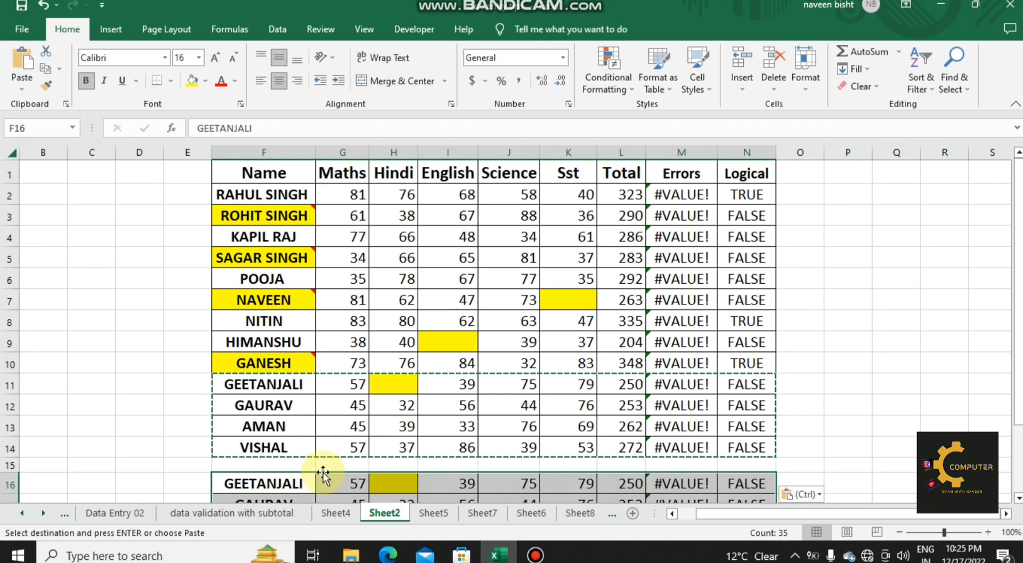
click(353, 469)
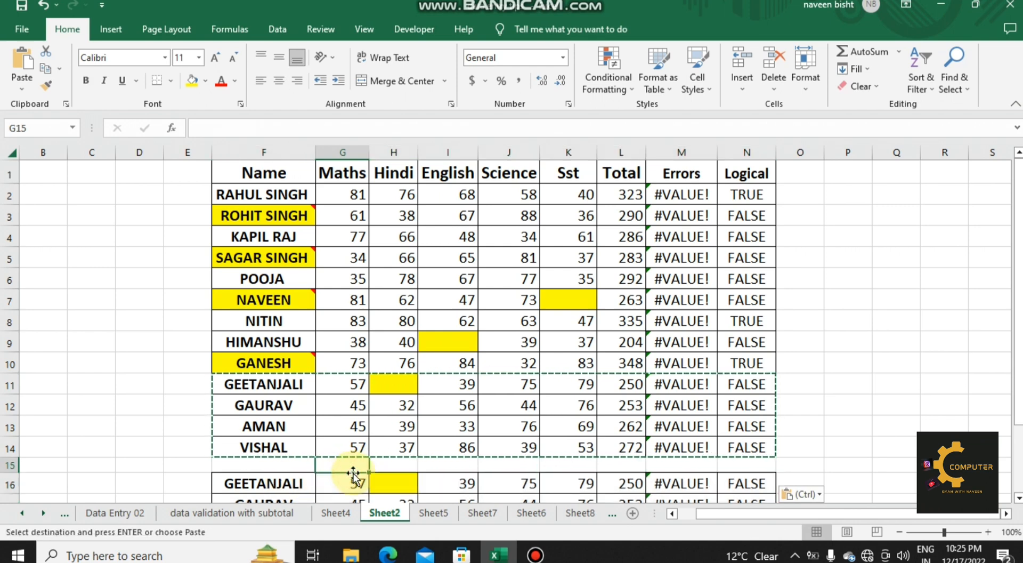
double_click(354, 479)
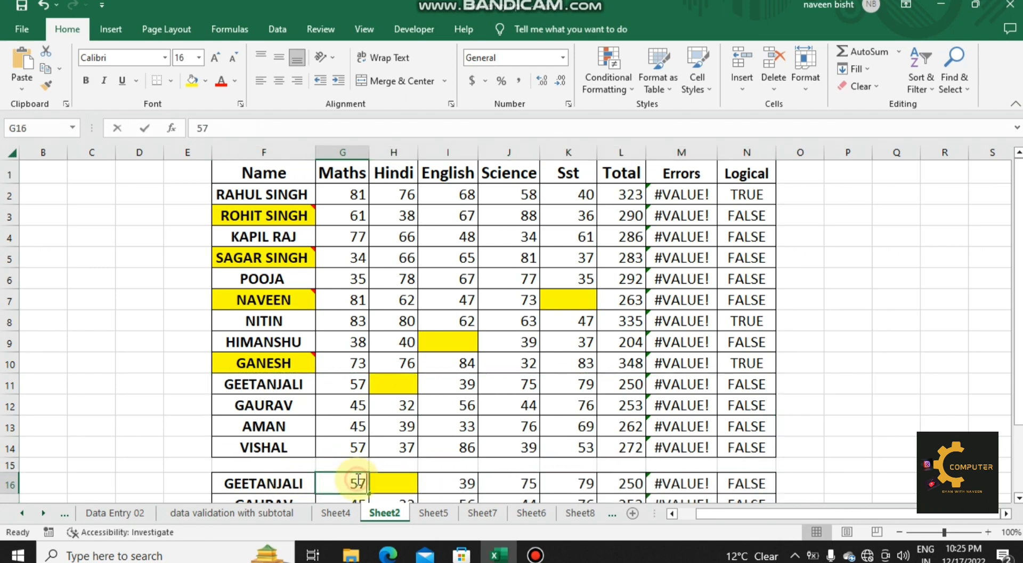
Step: Select the current region around cell J10 in the main marks table using Go To Special
click(525, 364)
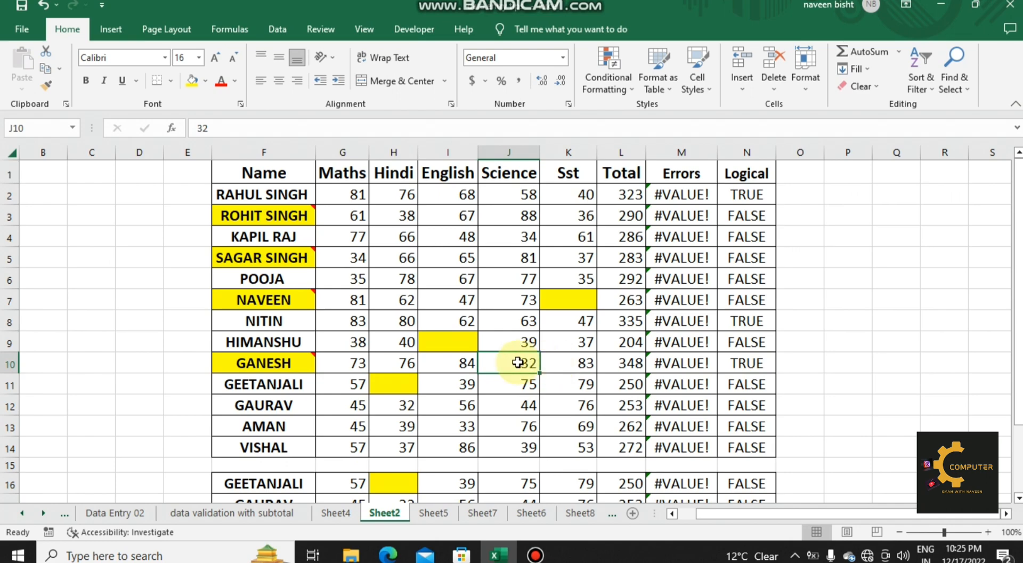
key(F5)
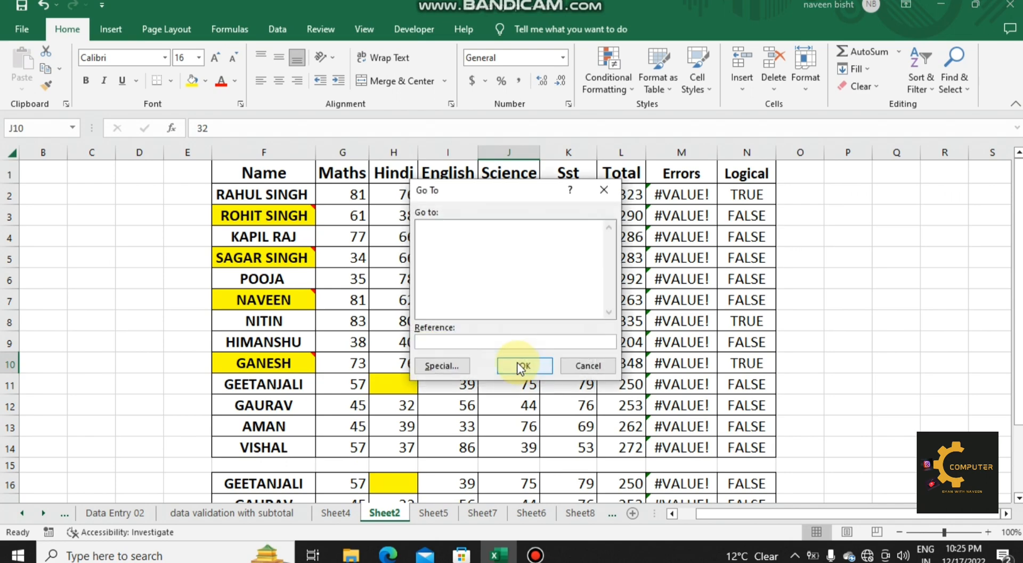
click(431, 365)
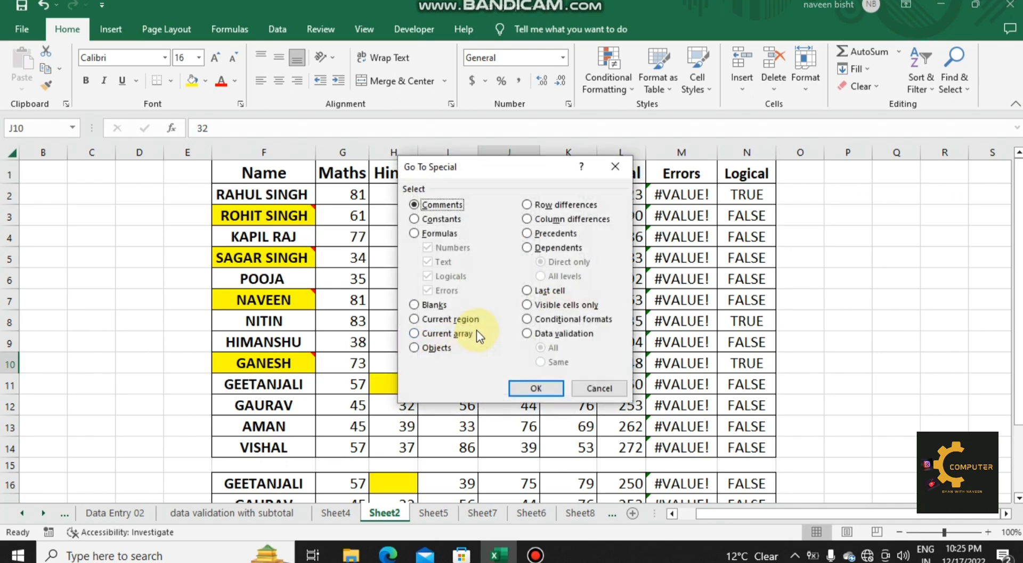
click(445, 319)
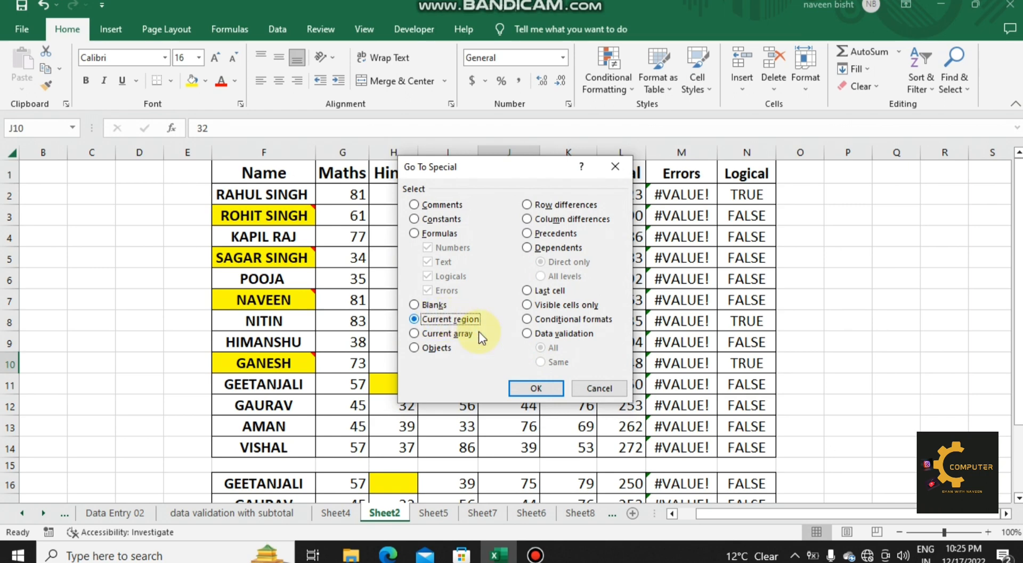
click(530, 388)
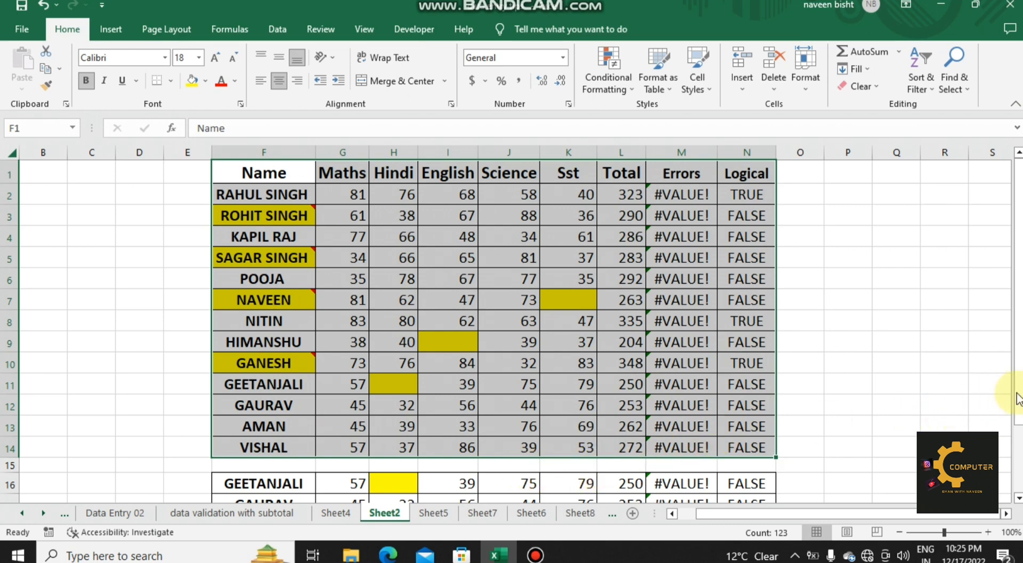
Step: Select the current region around cell K17 in the copied block using Go To Special
drag(1019, 398, 1020, 448)
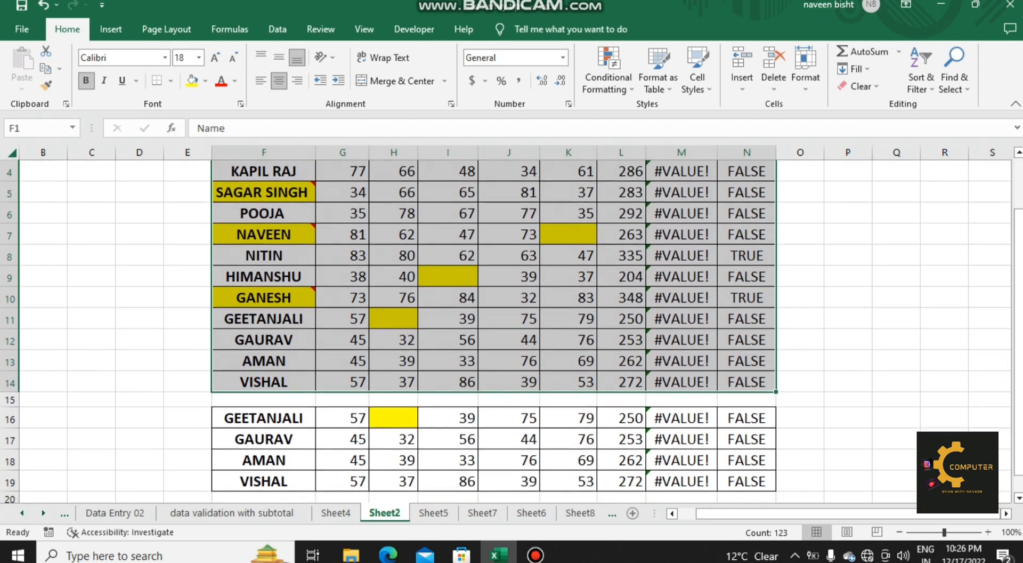
click(562, 436)
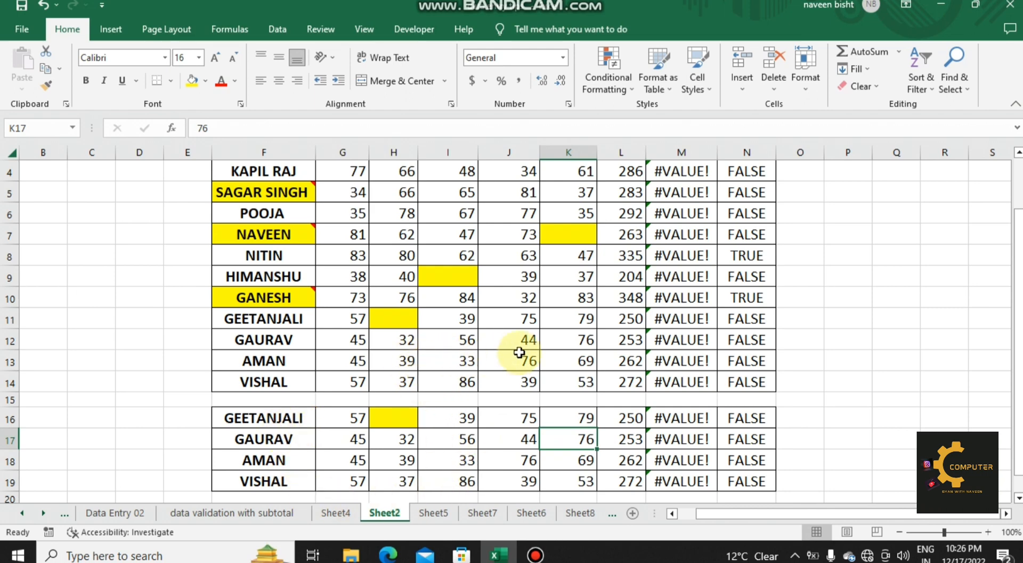
key(ctrl+g)
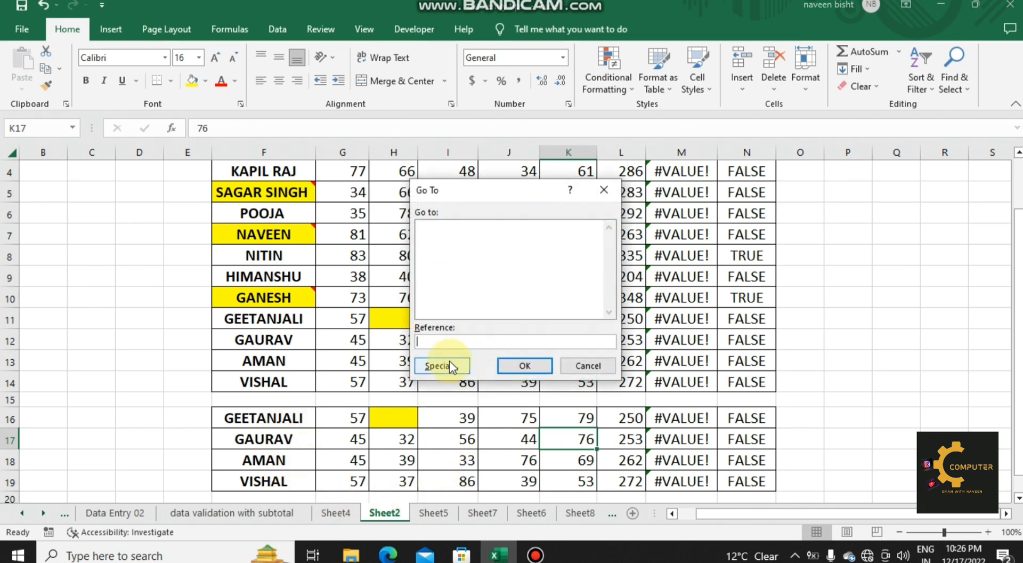
click(449, 363)
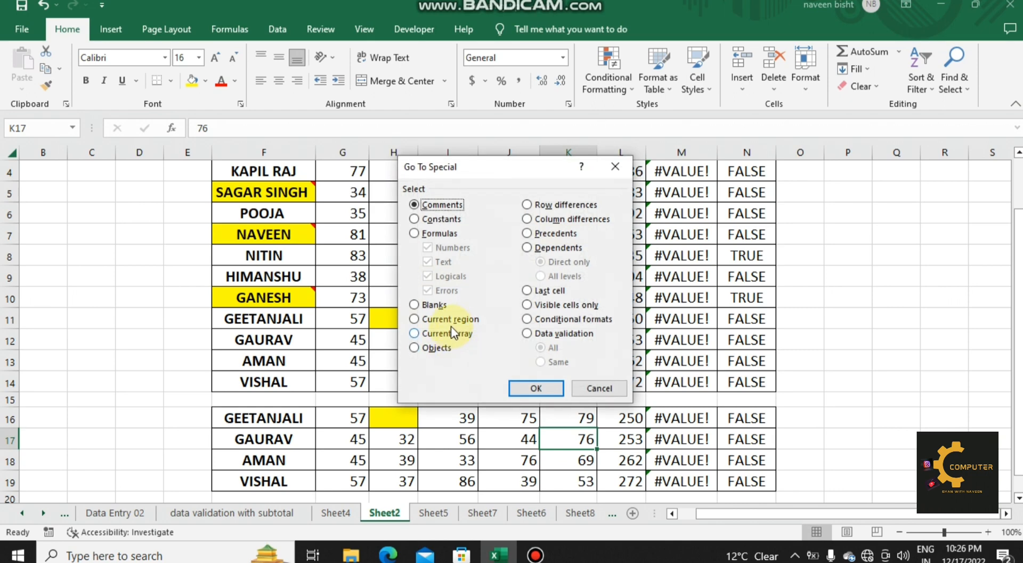
click(450, 320)
click(538, 388)
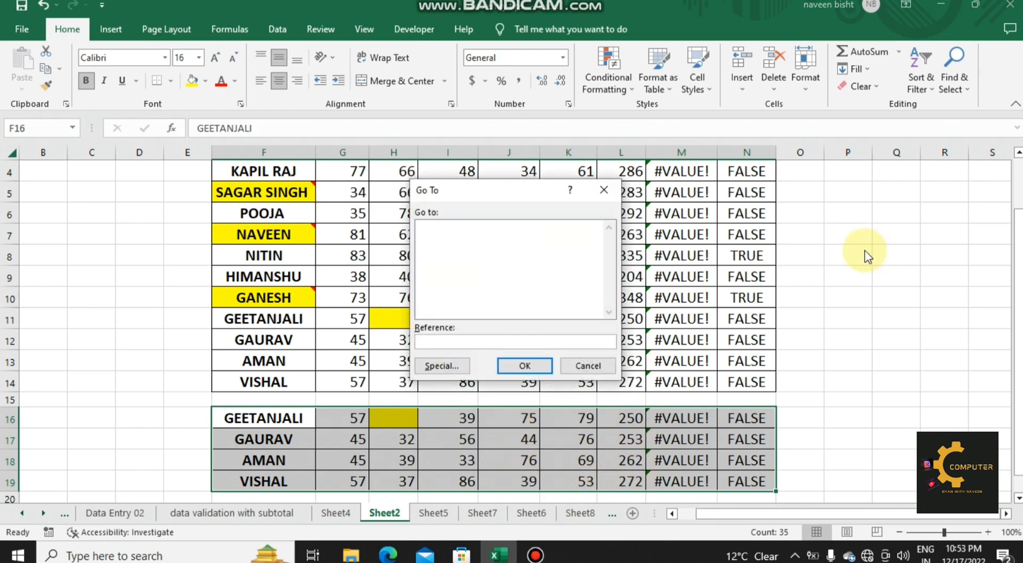
Step: Try to select the current array from the copied block F16:N19 using Go To Special
click(442, 365)
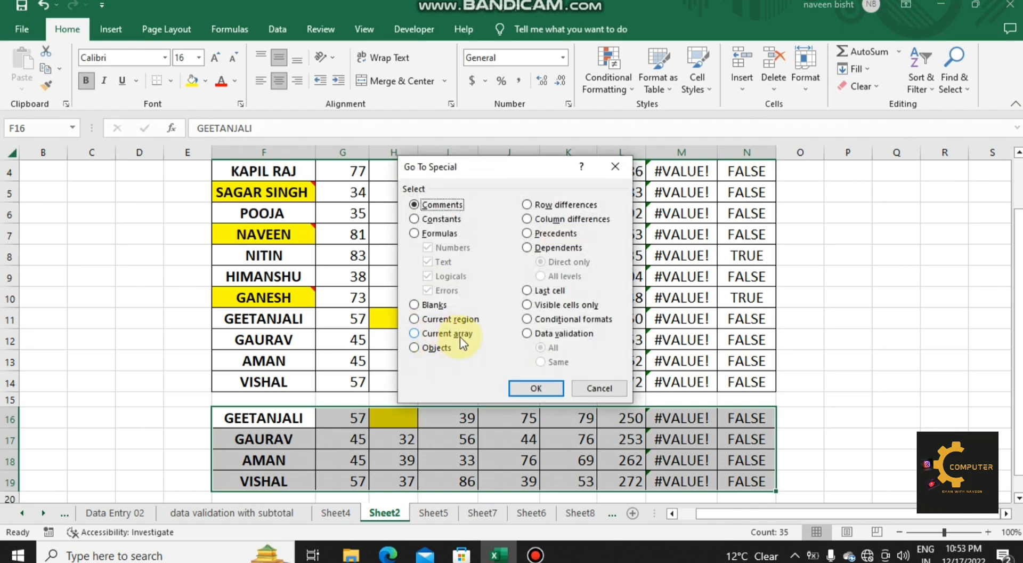
click(415, 333)
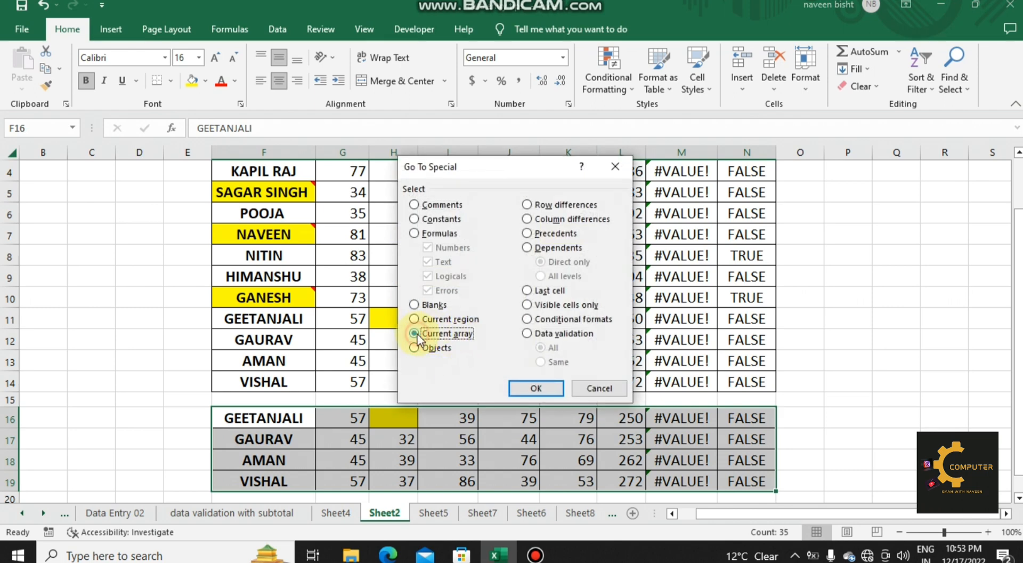
click(535, 390)
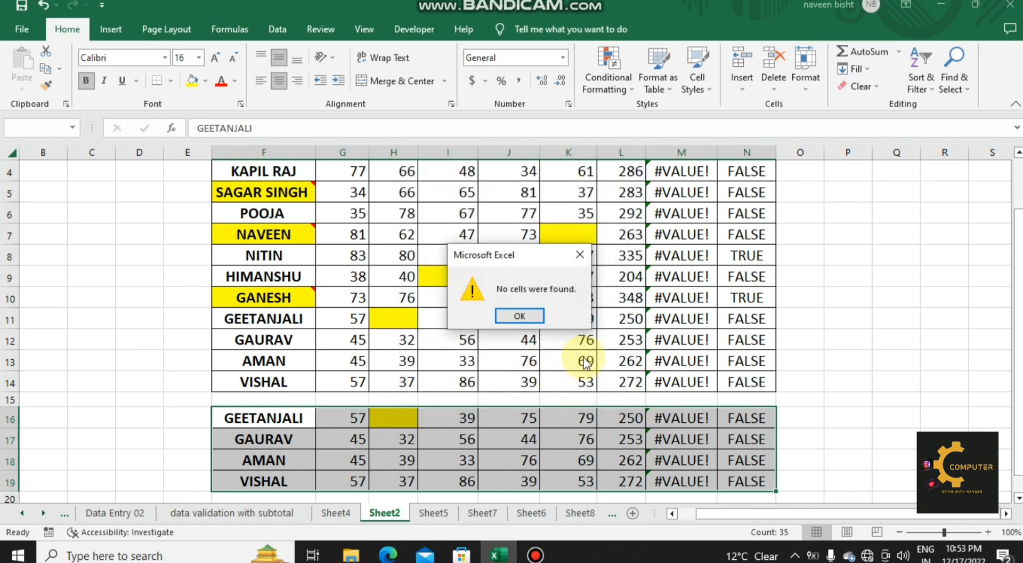
click(527, 315)
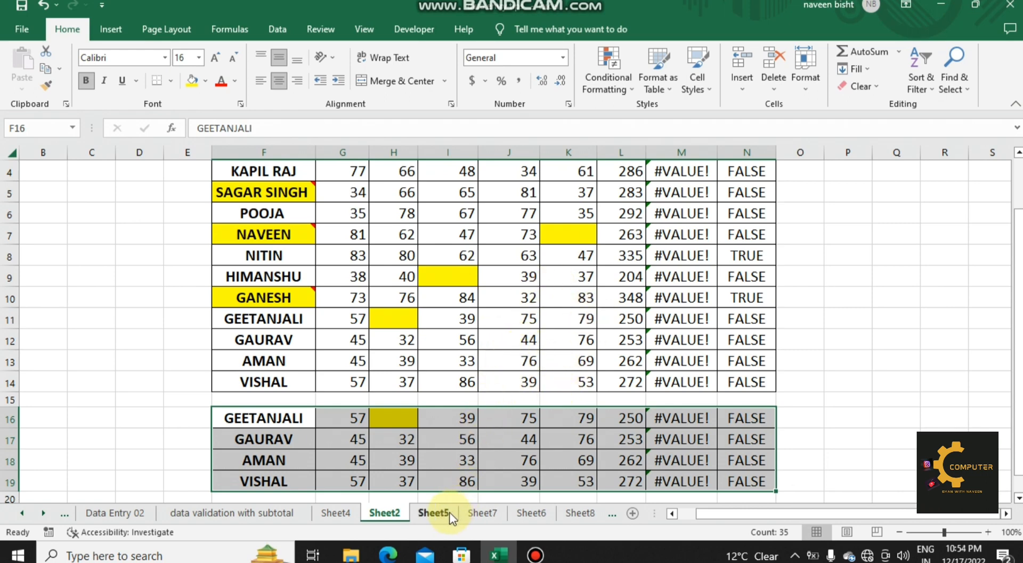
Step: Enter the formula =D2*D1 in cell D3 of Sheet5
click(433, 512)
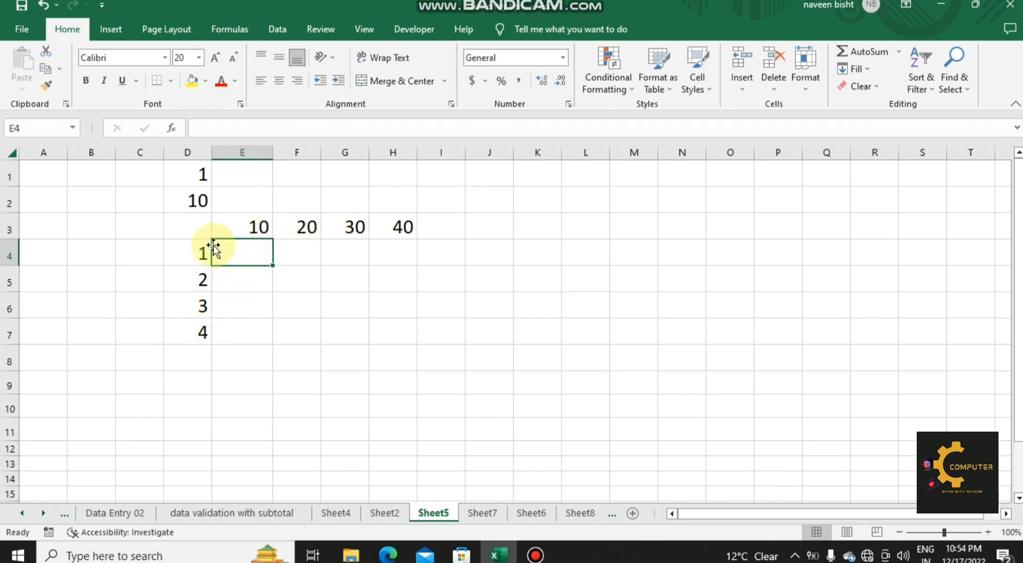
click(194, 229)
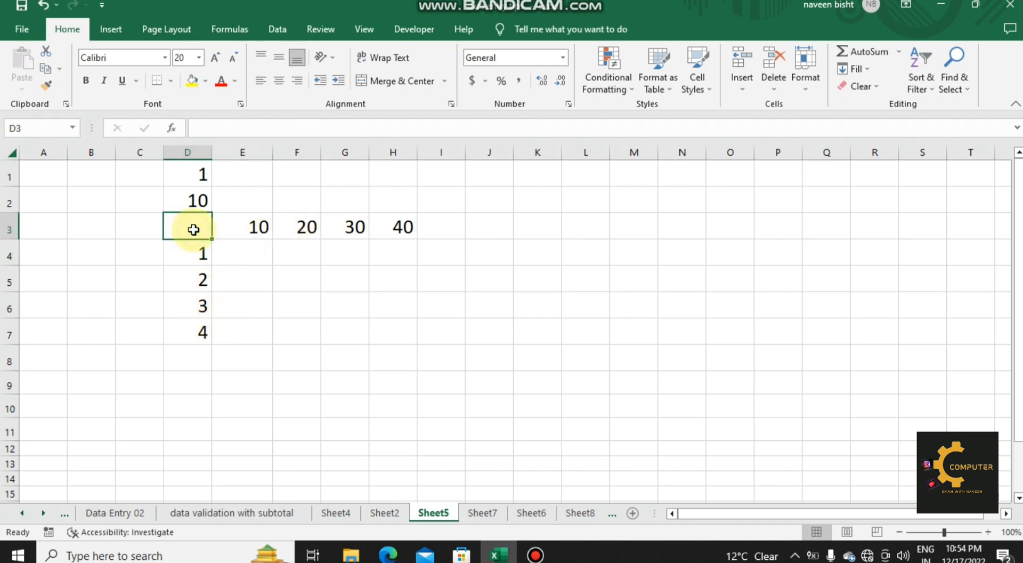
text(=)
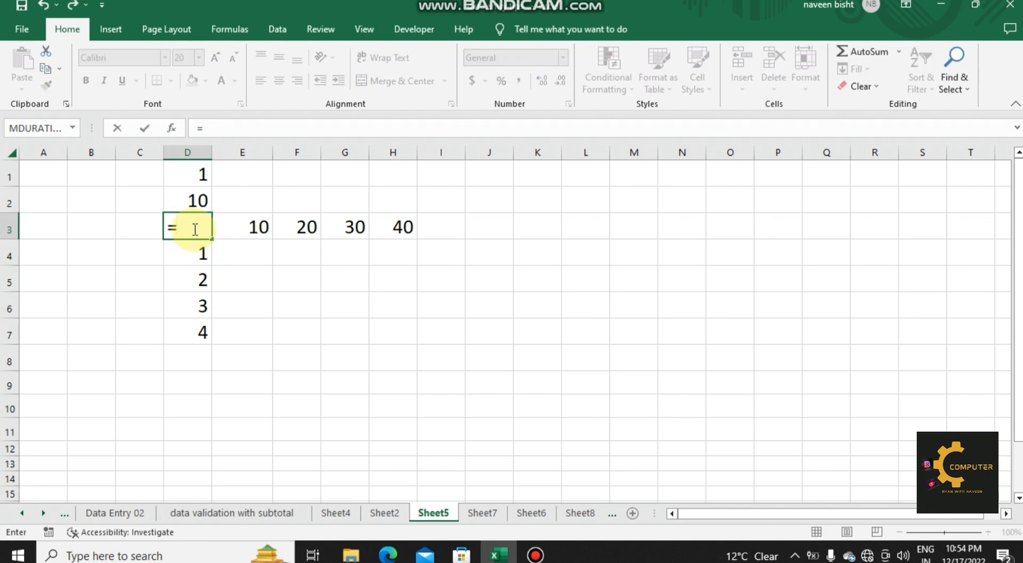
click(190, 199)
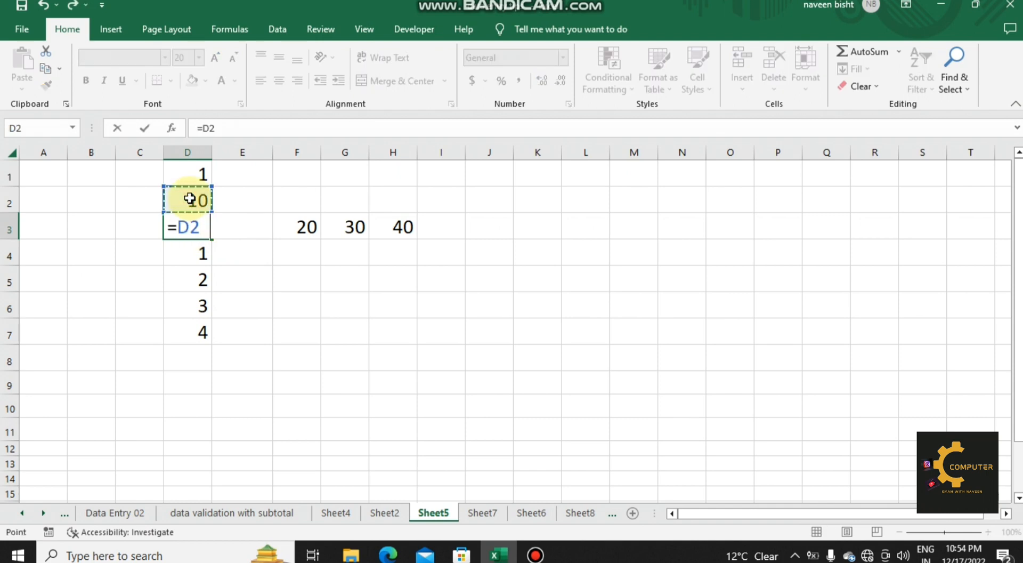
click(198, 175)
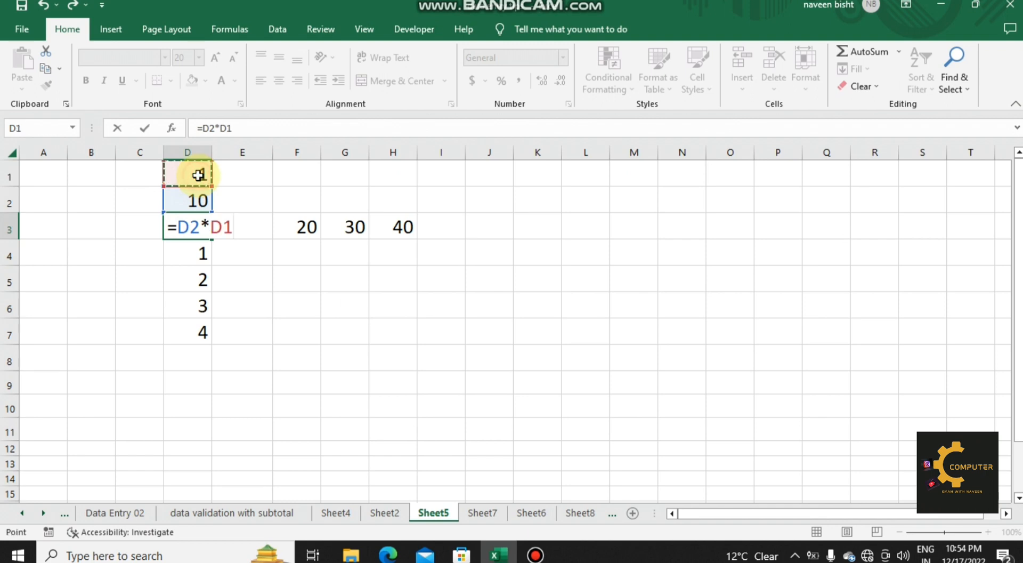
key(Return)
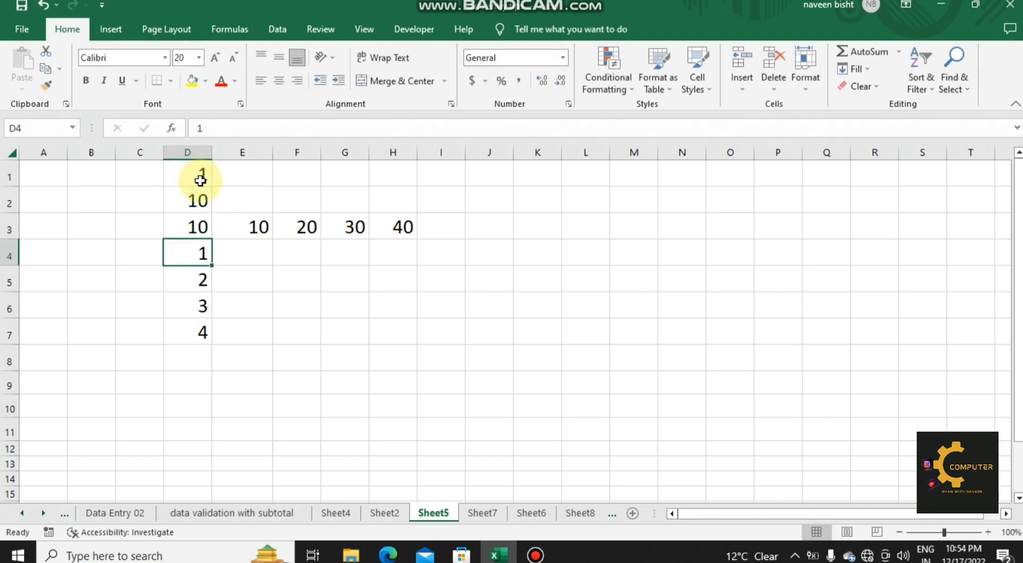
Step: Create a What-If data table over D3:H7 with D2 as the row input cell and D1 as the column input cell
drag(204, 228, 387, 331)
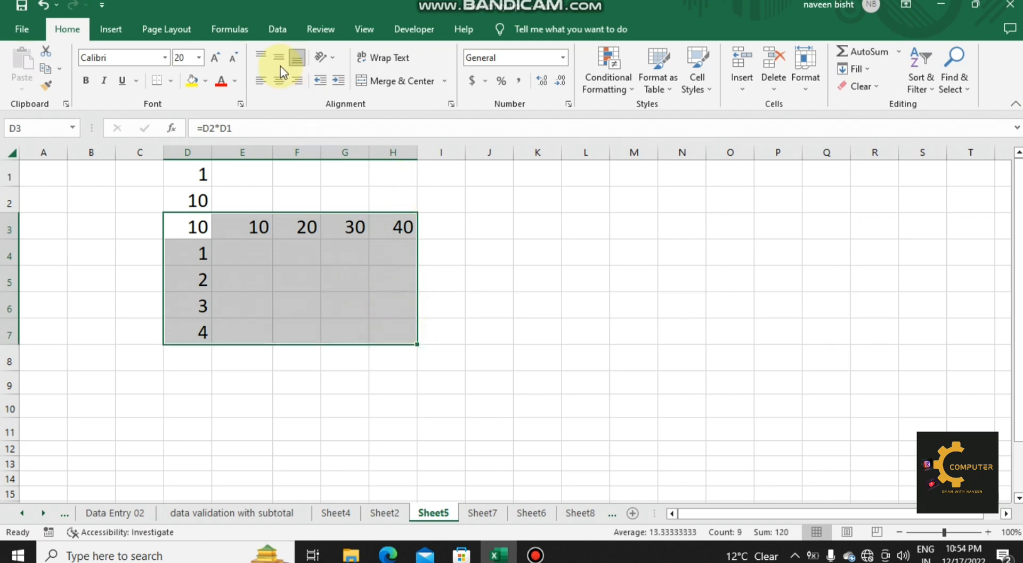
click(278, 31)
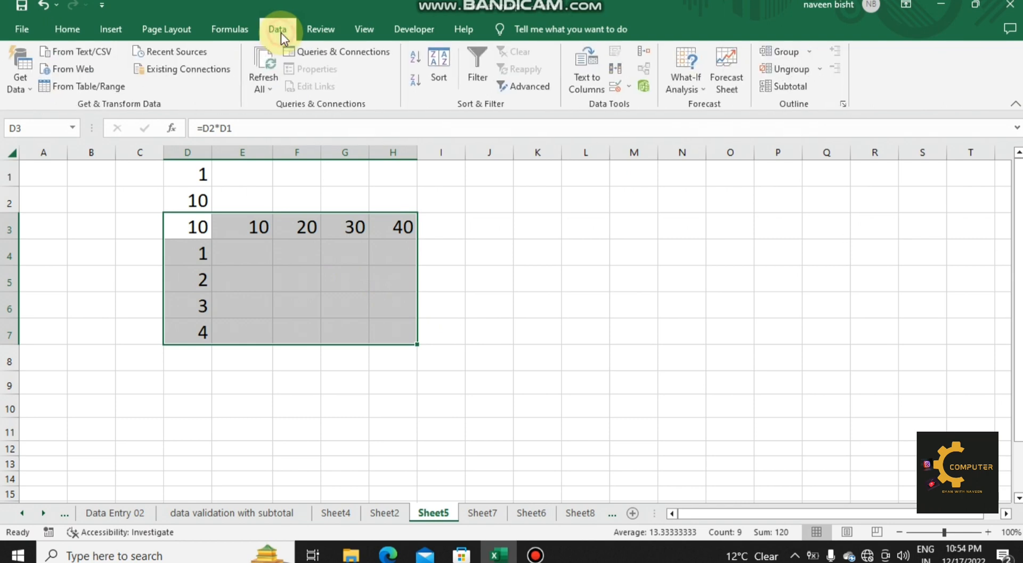
click(698, 90)
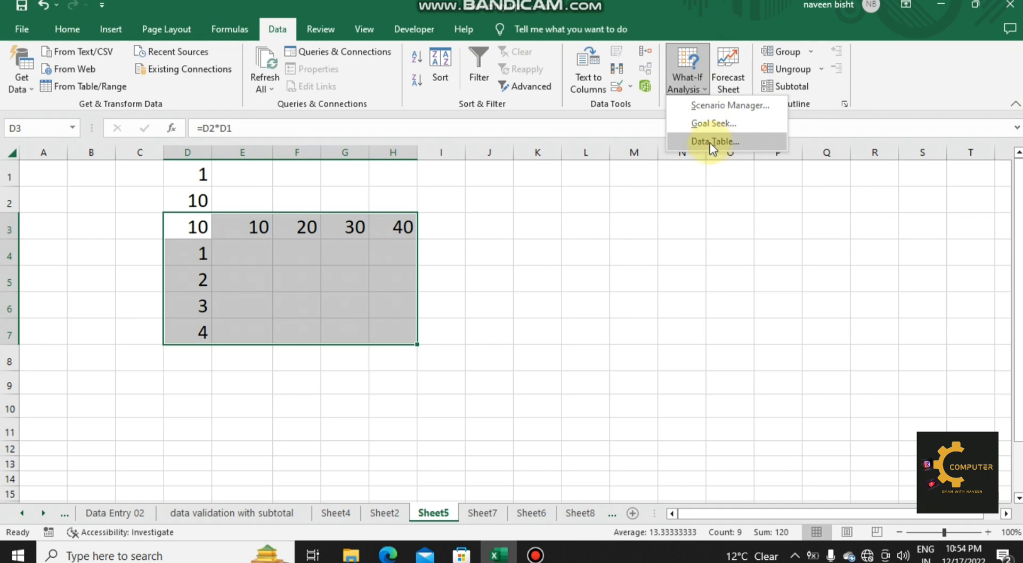
click(708, 141)
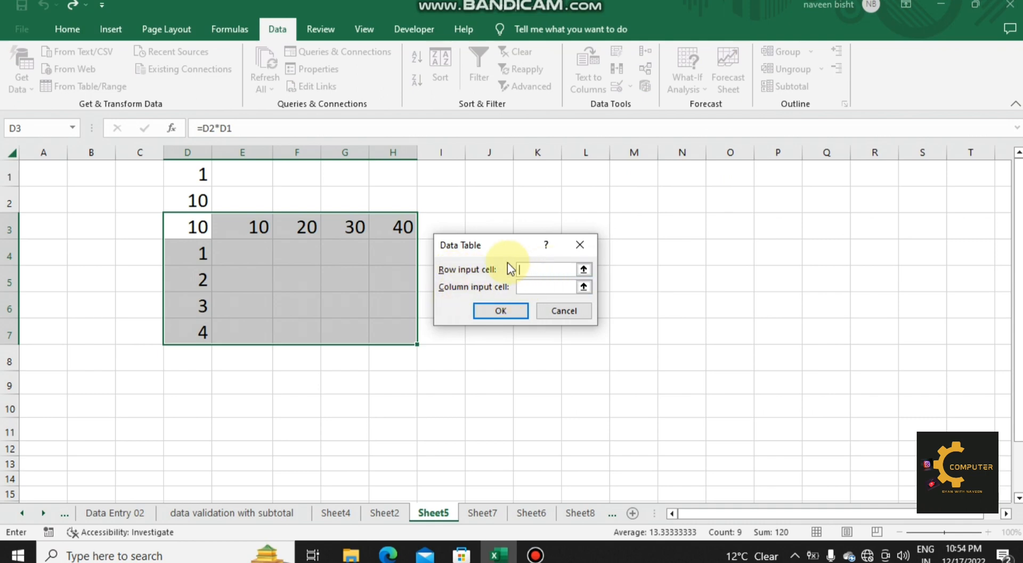
click(191, 204)
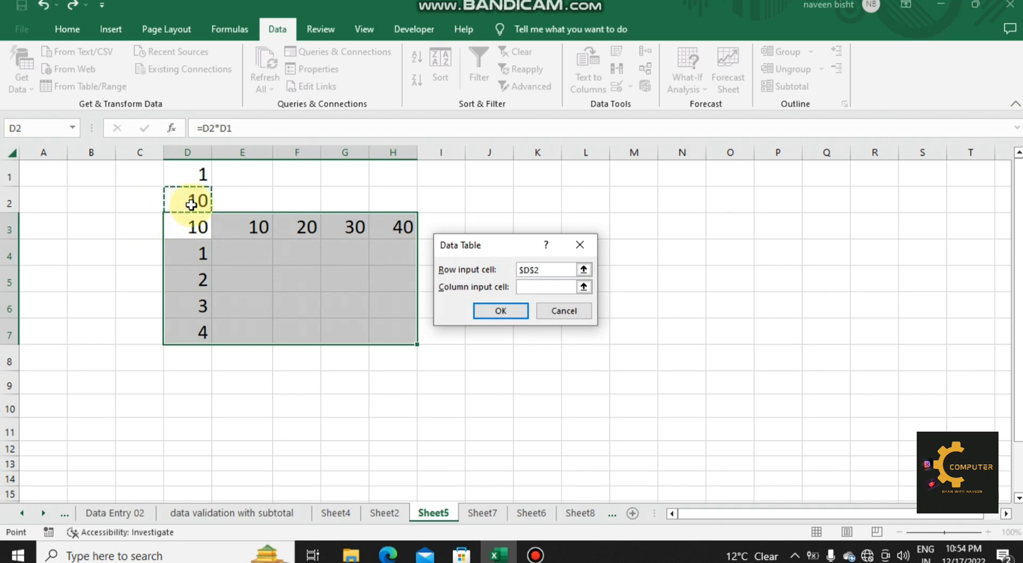
click(525, 283)
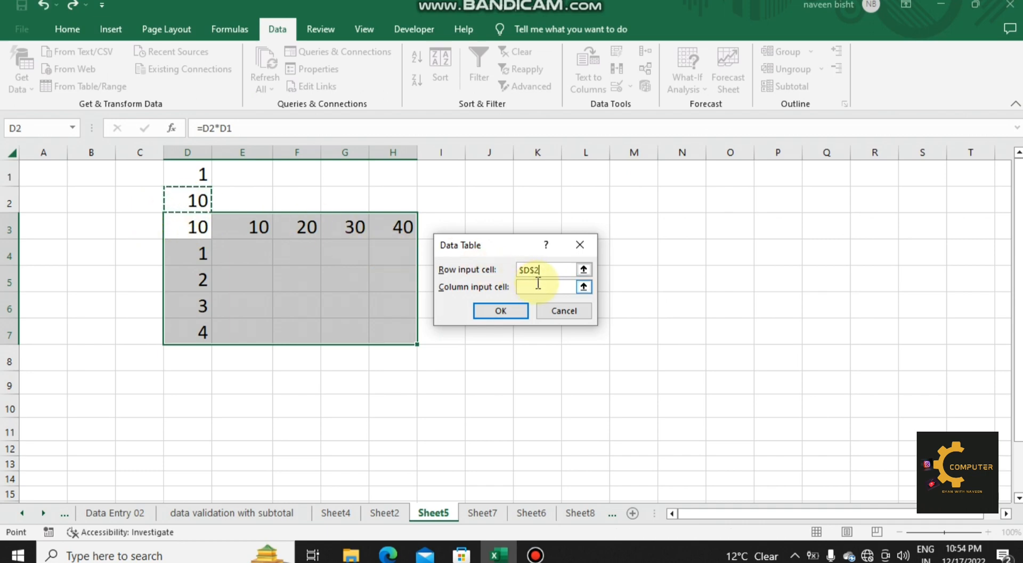
click(204, 175)
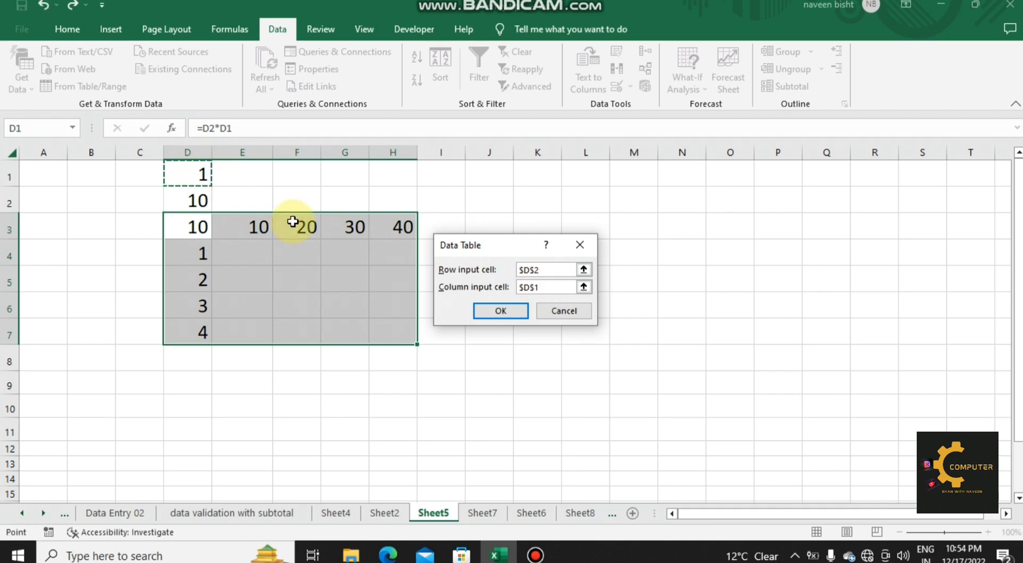
click(493, 309)
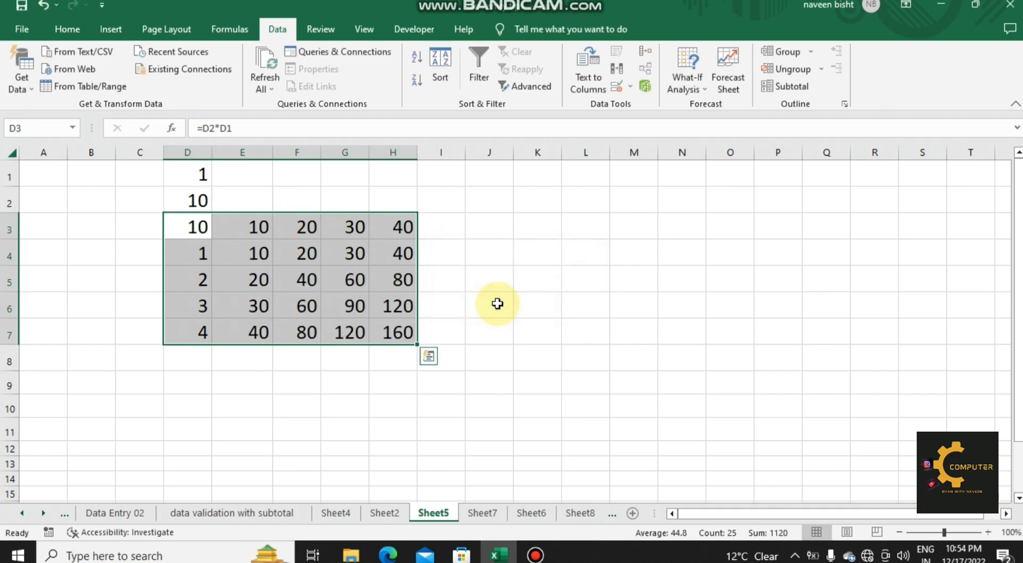
click(523, 282)
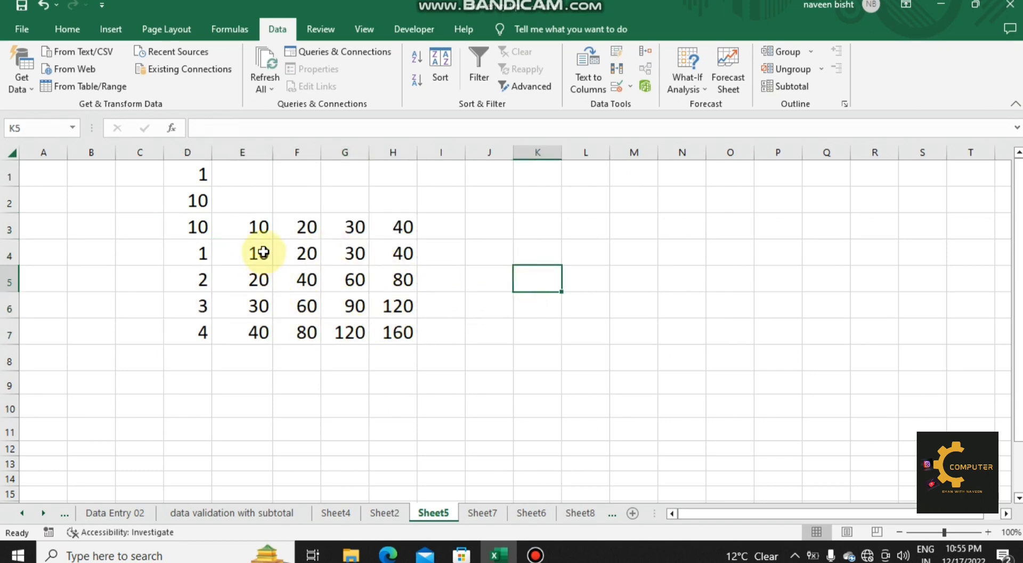
Step: Select the current array containing cell F4 of the data table using Go To Special
click(312, 263)
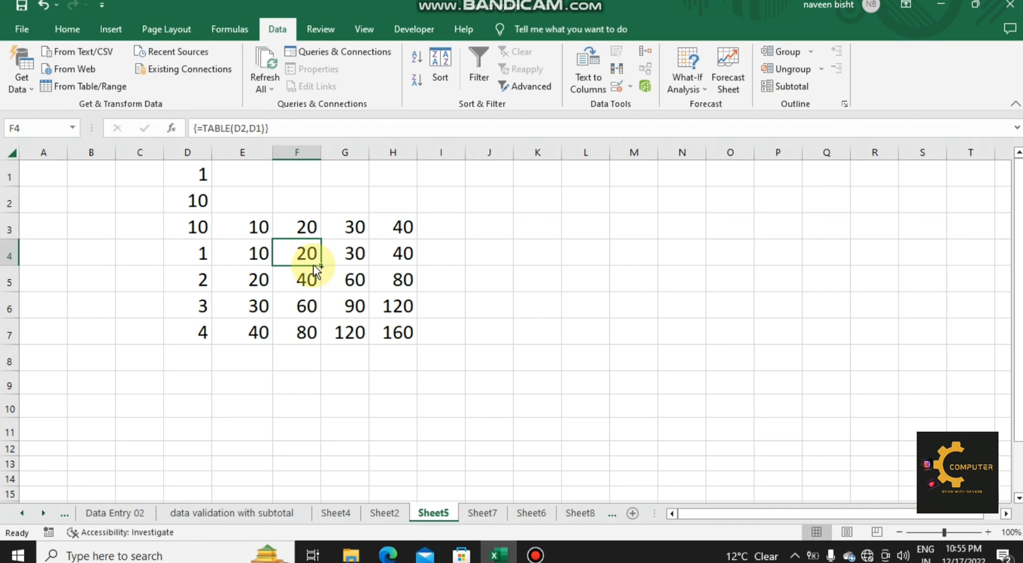
key(F5)
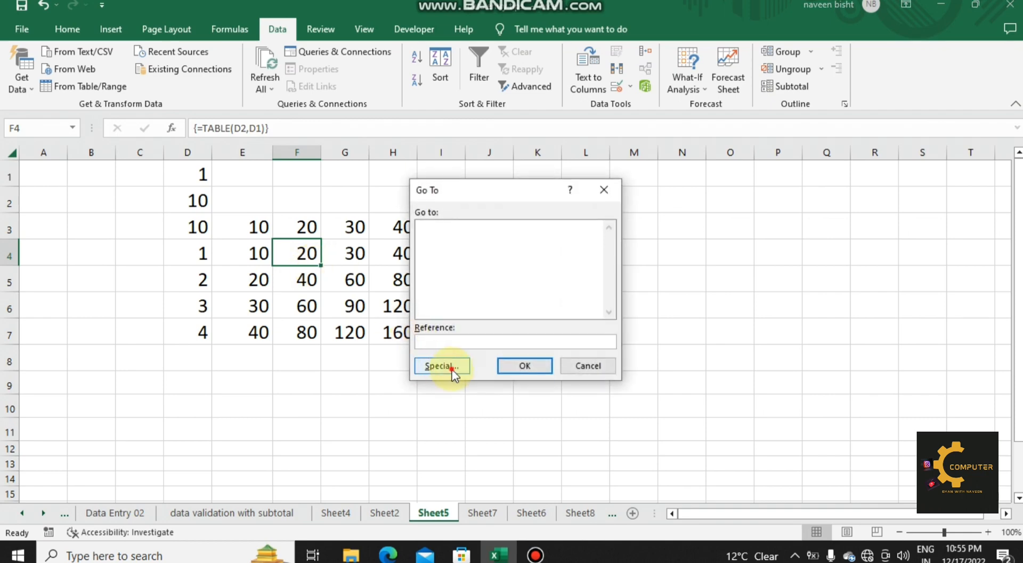
click(452, 368)
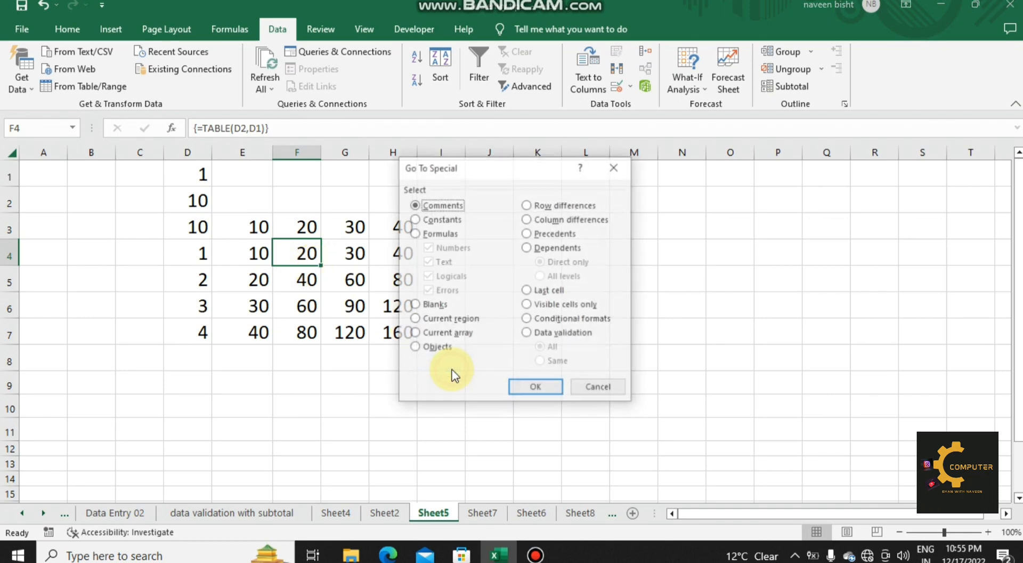
click(447, 334)
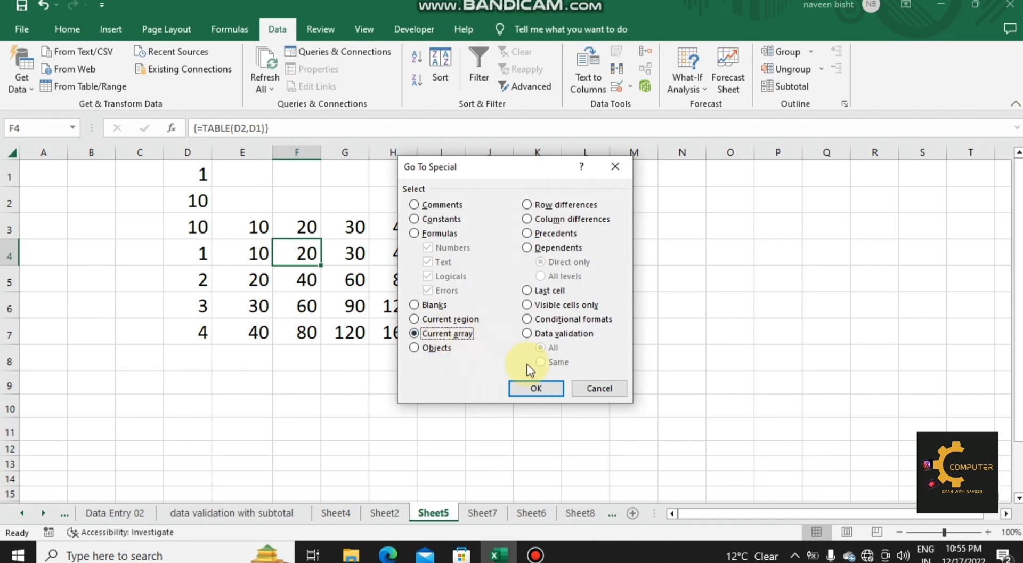
click(536, 388)
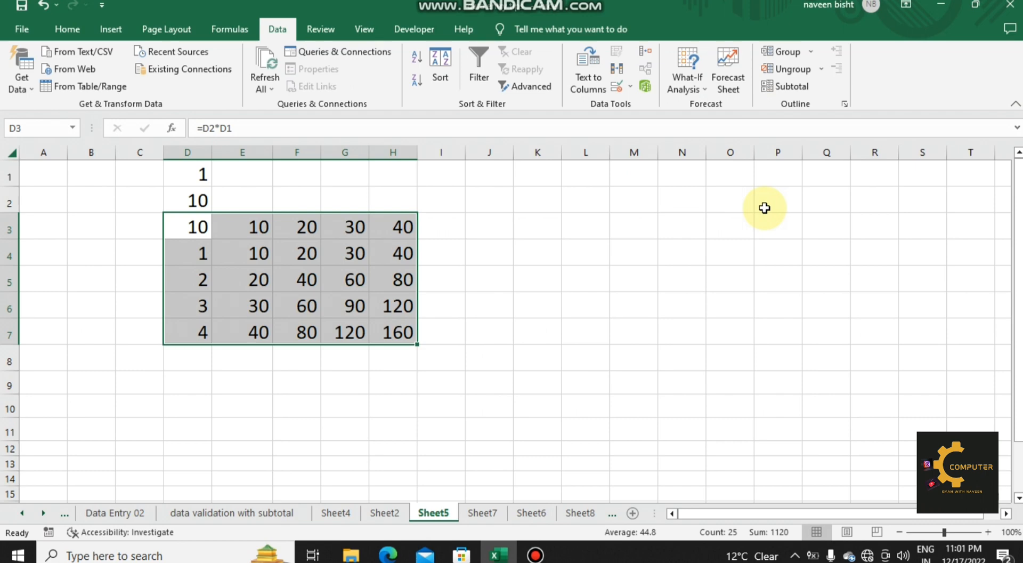
key(F5)
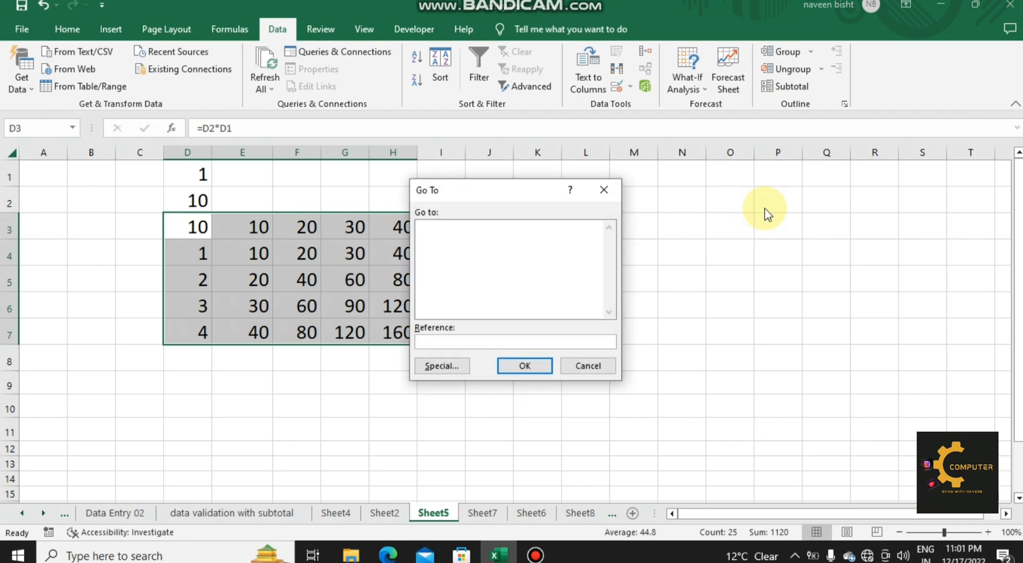
click(442, 365)
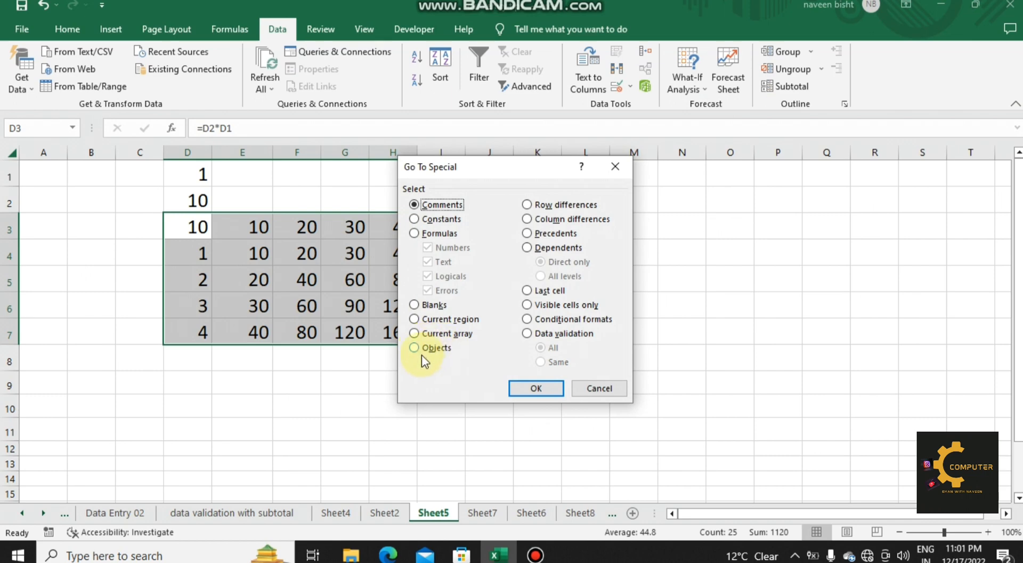
click(610, 389)
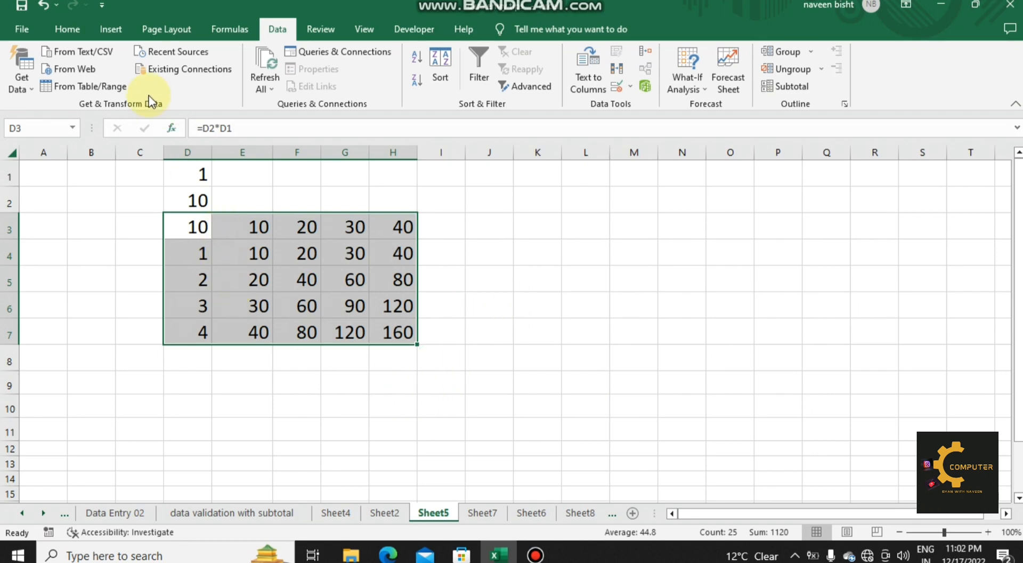
Step: Insert the picture IMG-20220925-WA0015 from the Desktop and place it over columns M to R at about 3.58 inches square
click(111, 30)
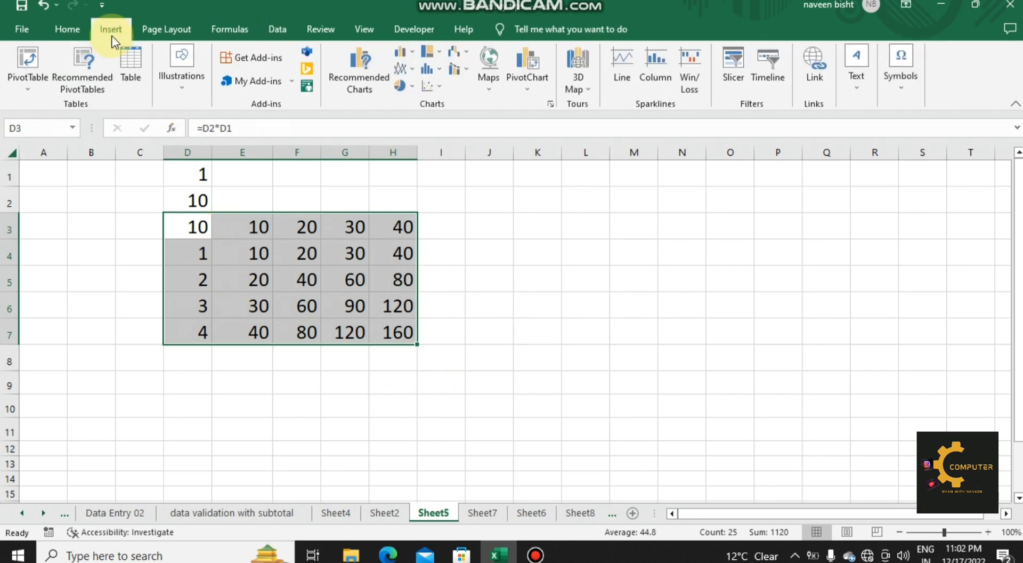
click(191, 95)
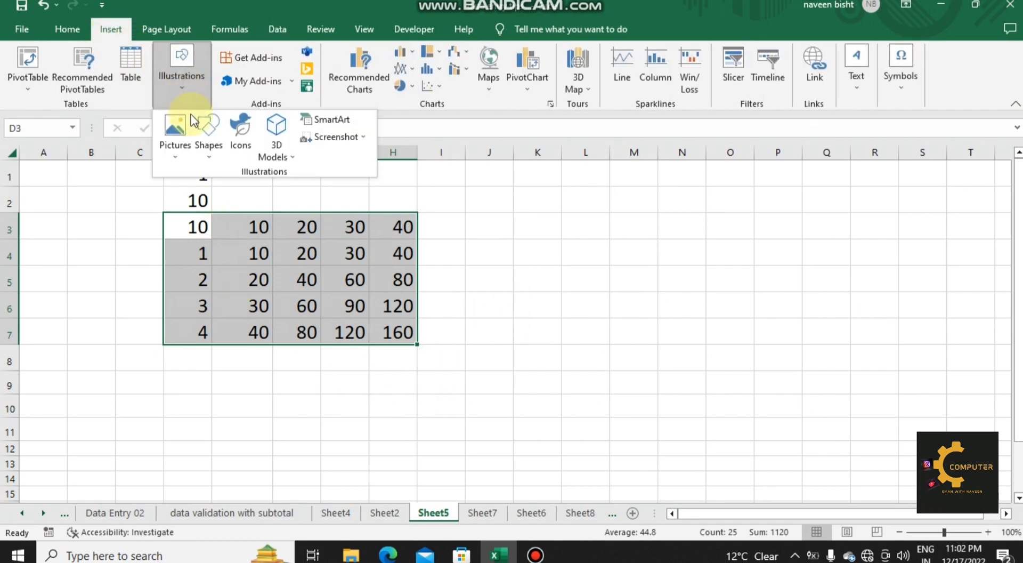
click(179, 133)
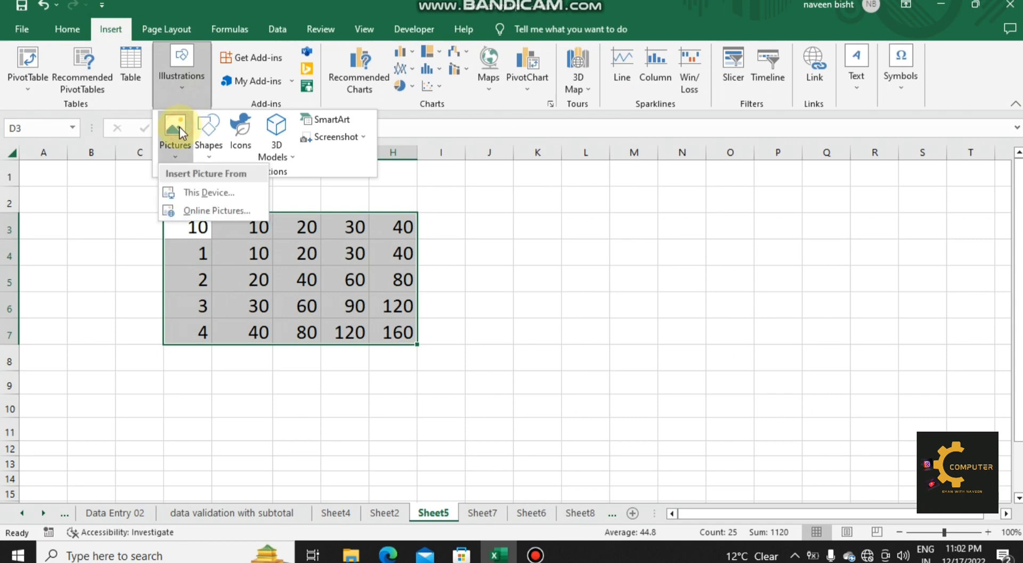
click(198, 190)
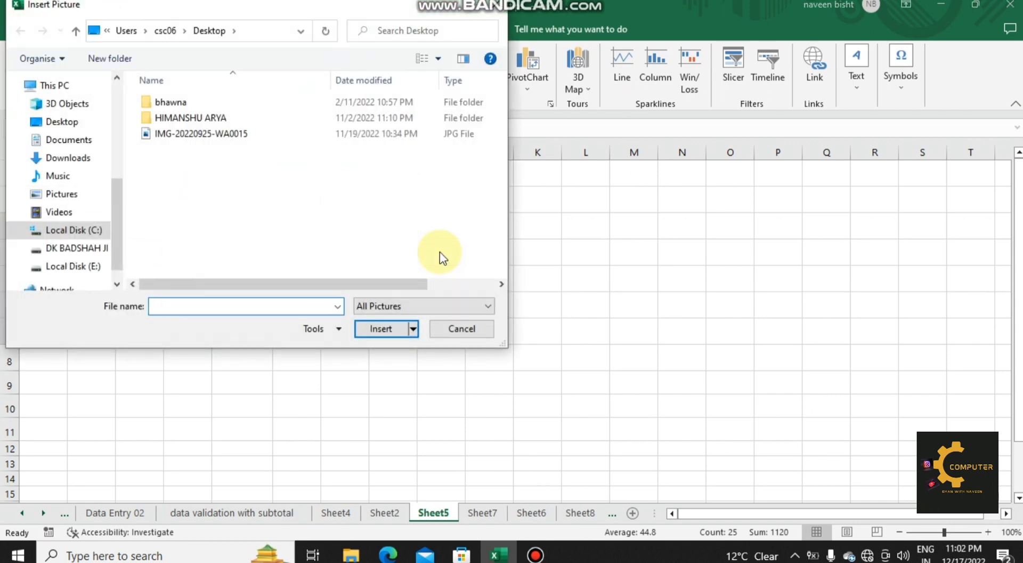
double_click(204, 137)
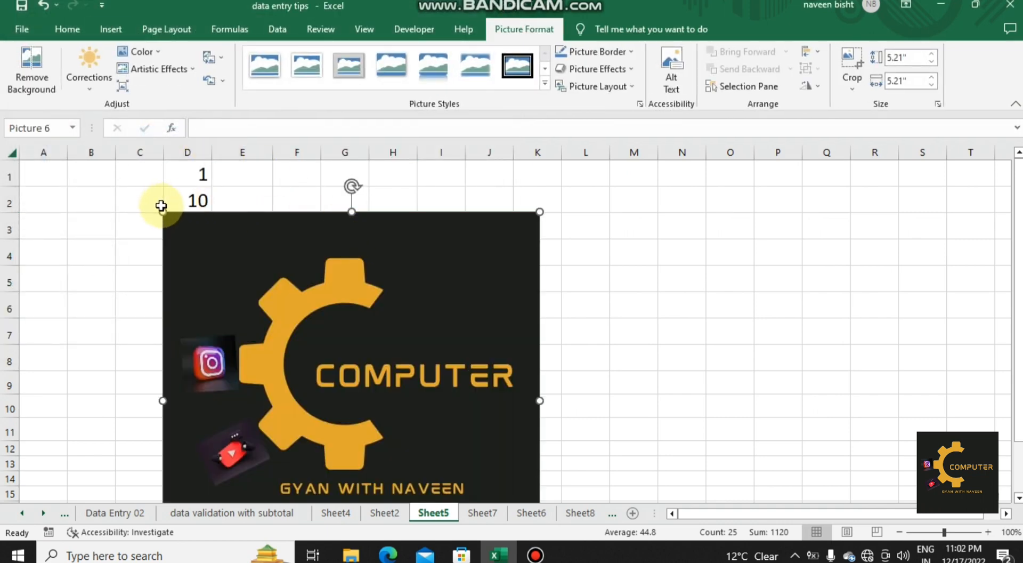
drag(163, 211, 280, 329)
drag(392, 348, 676, 210)
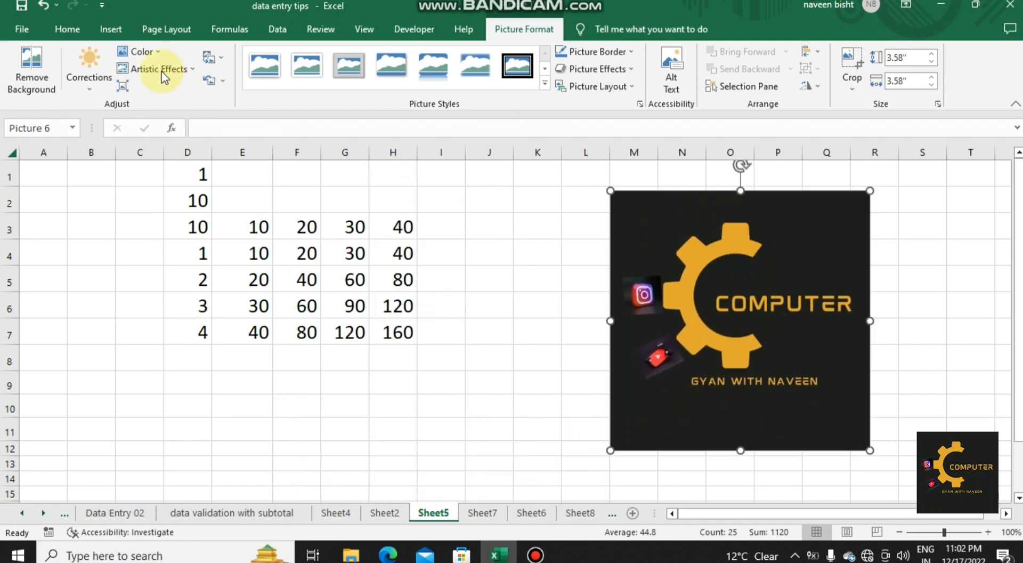
Step: Draw an oval about 1.73 inches high and 2.21 wide over C4:E8 and a rectangle about 2.23 high and 2.15 wide over H3:K9
click(108, 36)
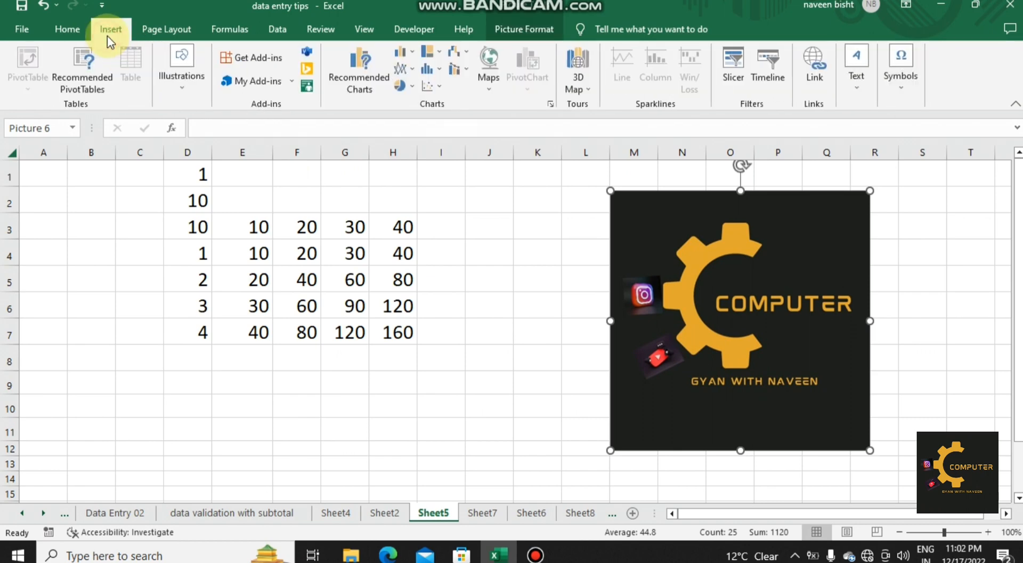
click(179, 85)
click(208, 132)
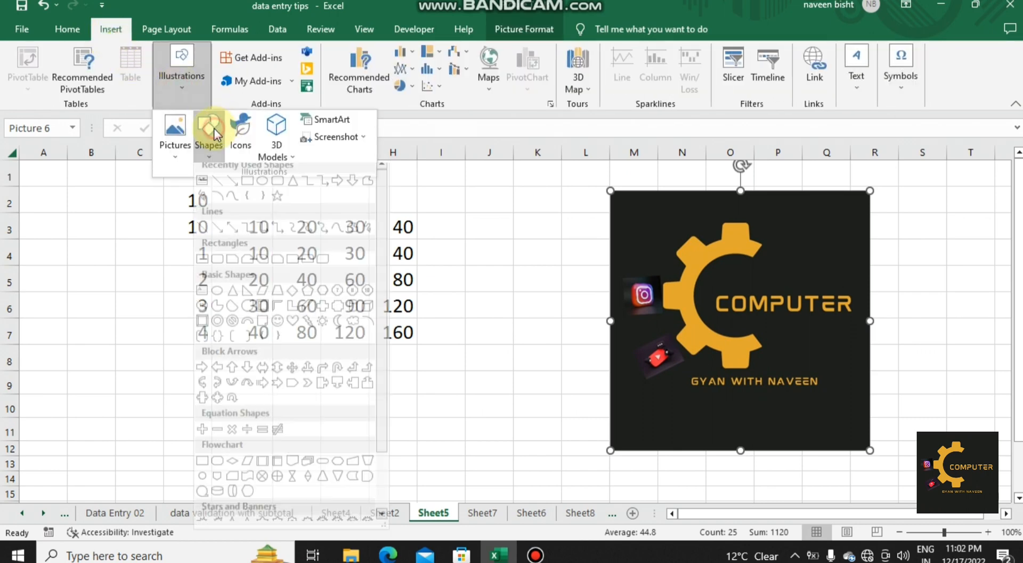
click(261, 187)
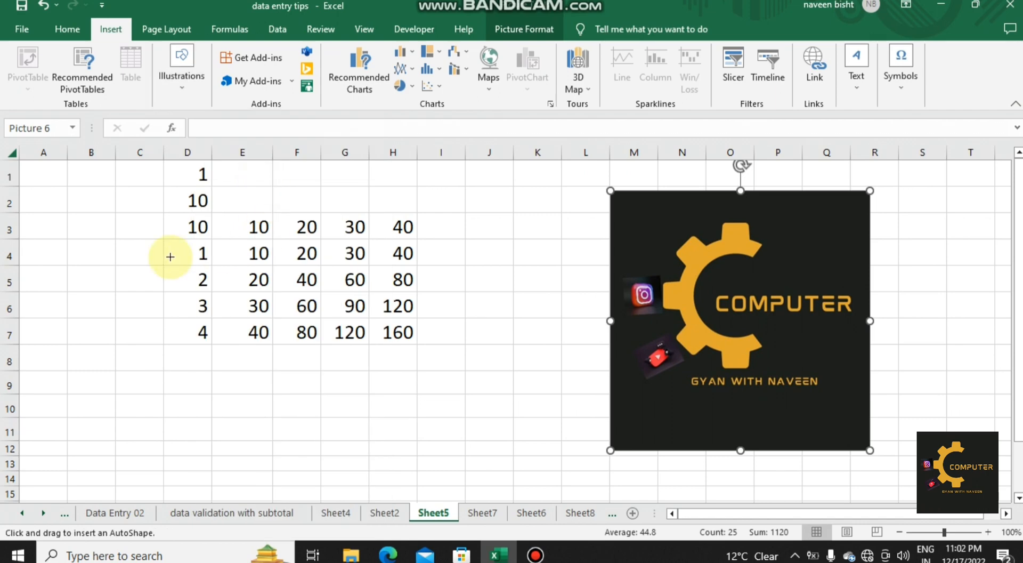
drag(112, 244, 271, 371)
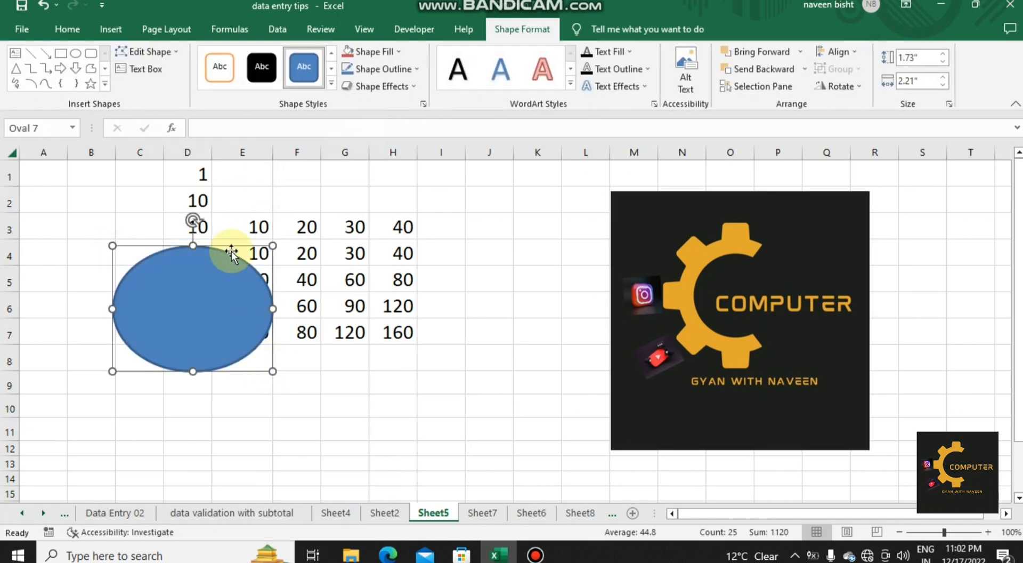
click(60, 53)
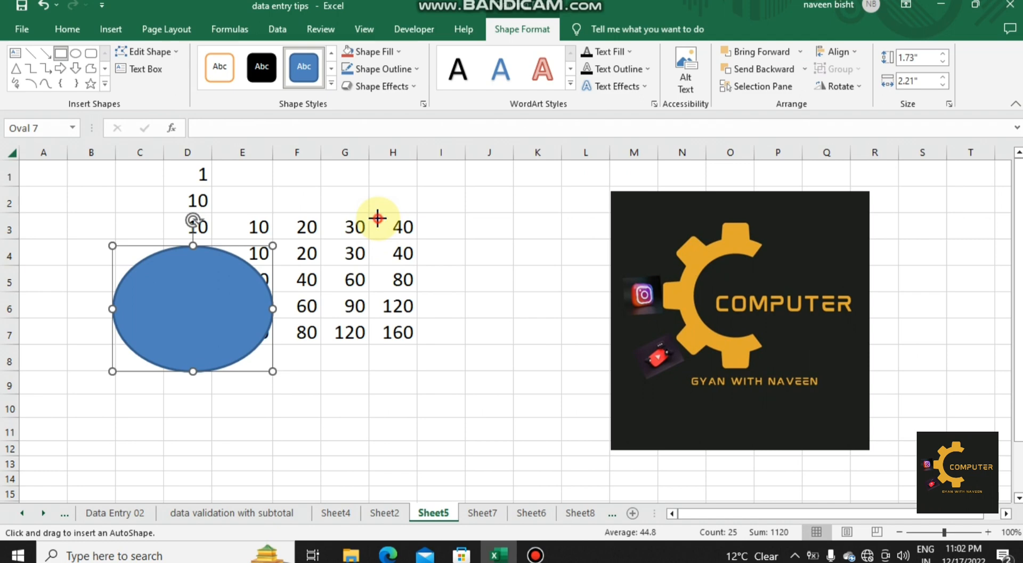
drag(377, 218, 532, 379)
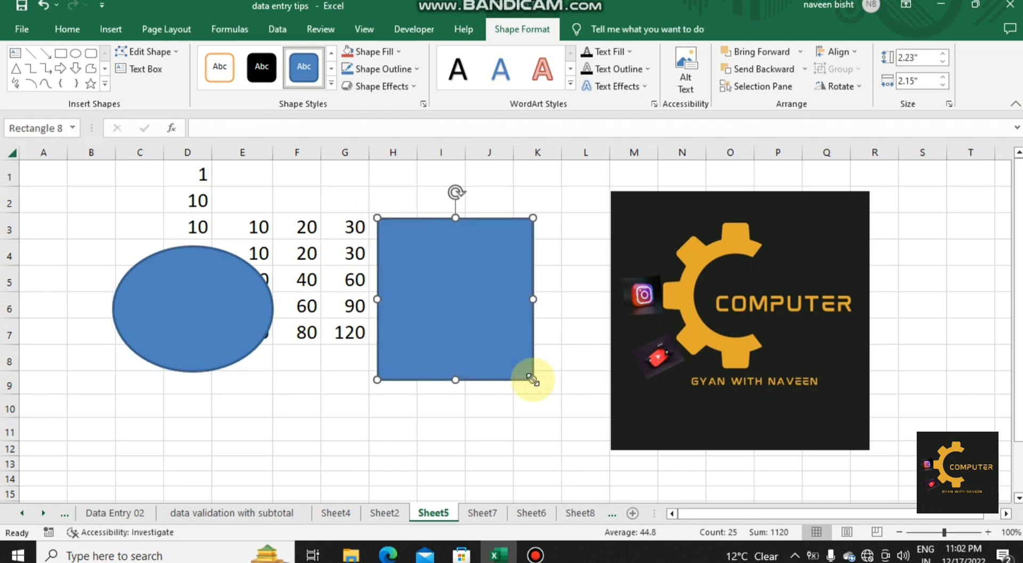
Step: Select all objects on Sheet5 with Go To Special and shift them together slightly right and up
key(ctrl+g)
click(452, 365)
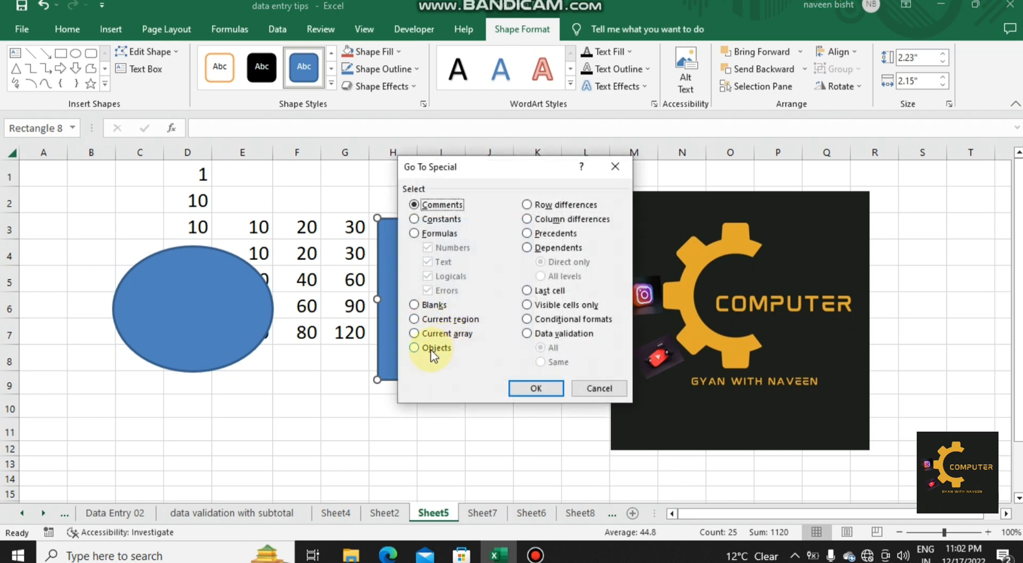
click(431, 350)
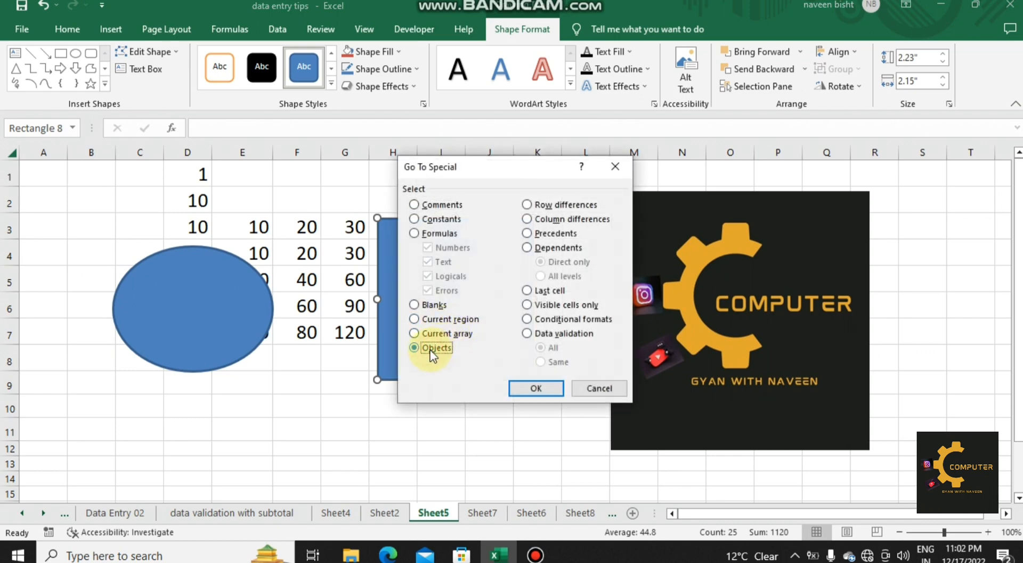
click(543, 389)
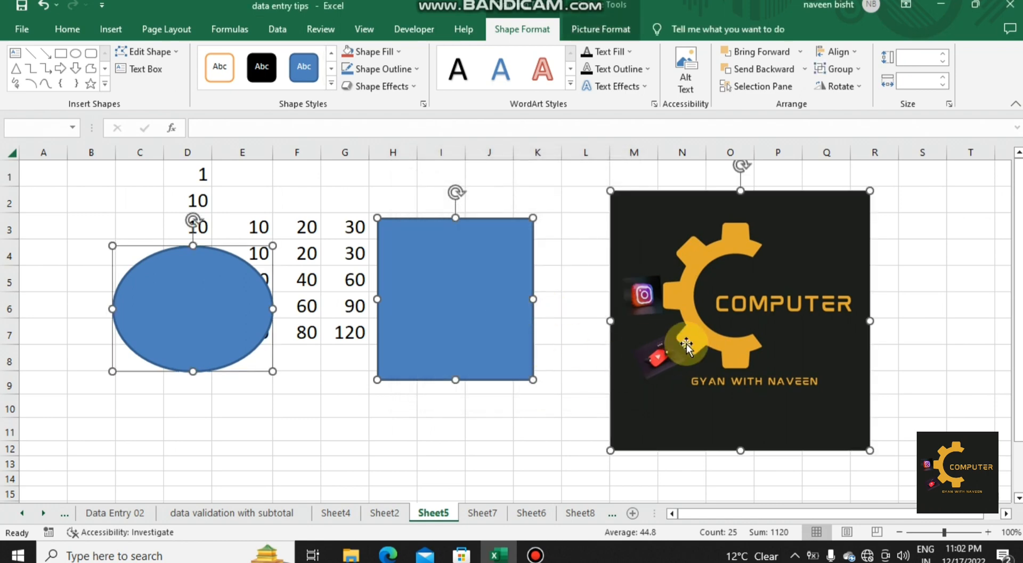
mouse_move(481, 325)
mouse_down()
mouse_move(477, 340)
mouse_move(507, 358)
mouse_move(414, 309)
mouse_move(494, 320)
mouse_up()
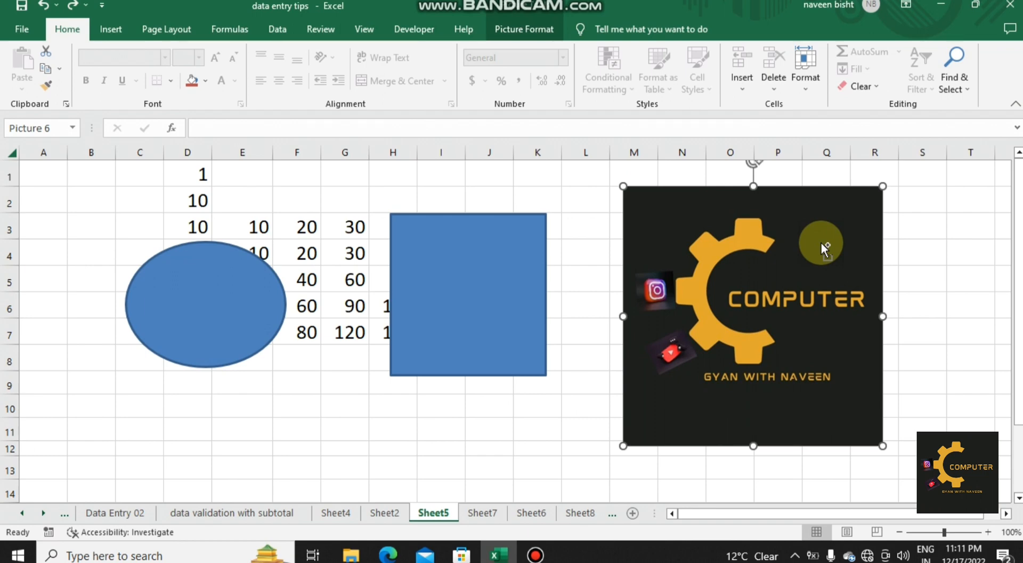
key(ctrl+g)
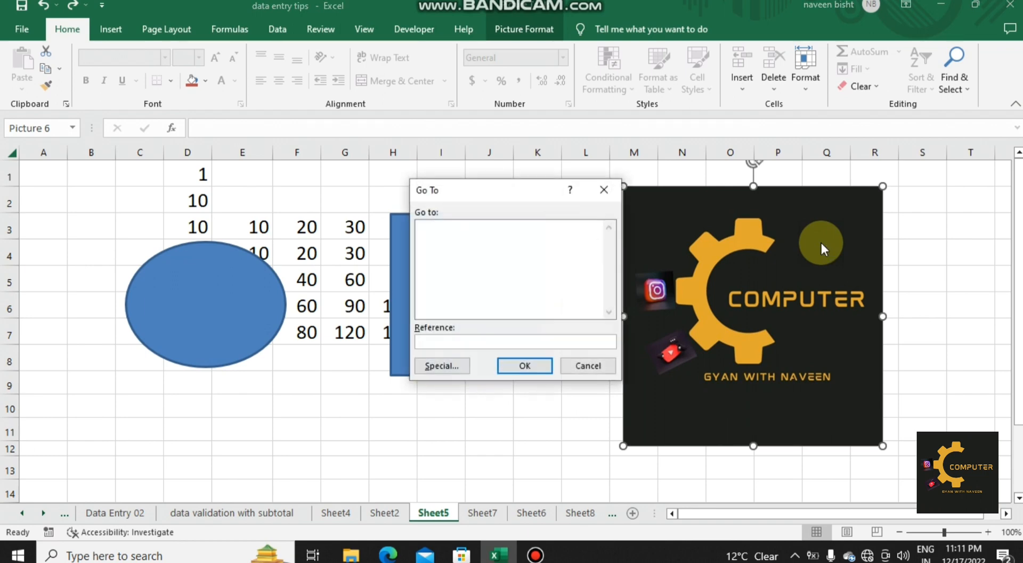
click(442, 366)
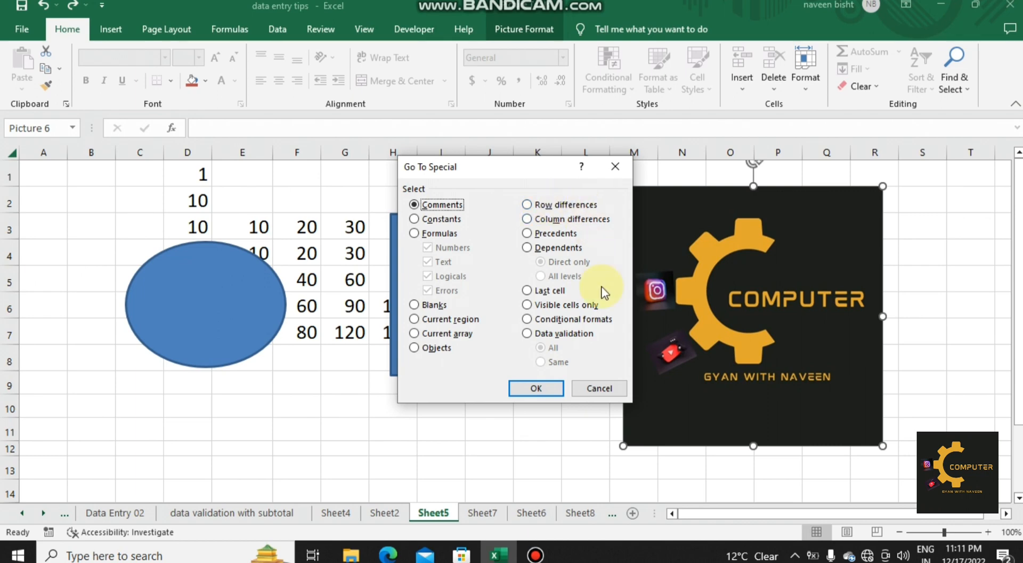
click(600, 388)
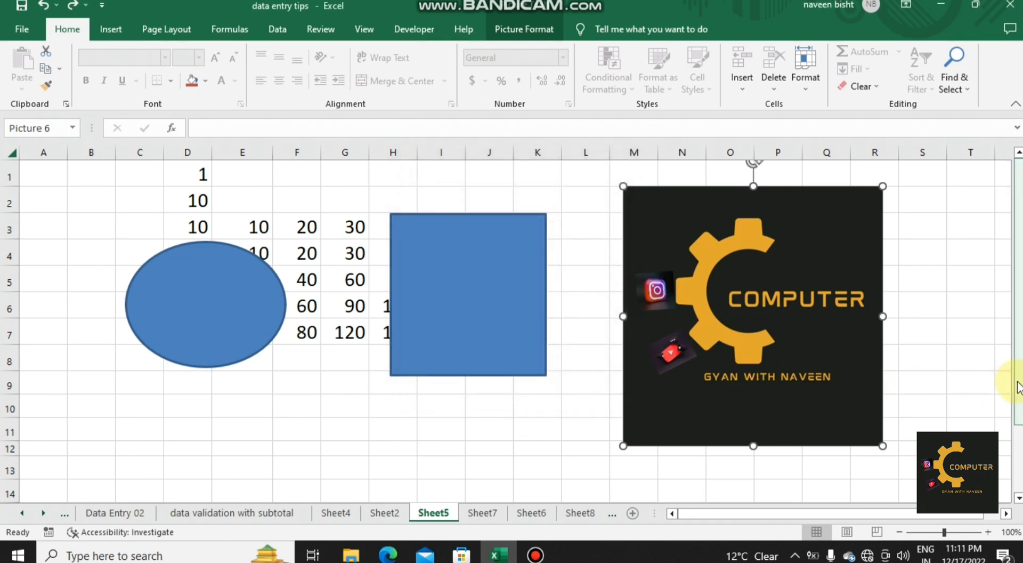
Step: Enter the text "ram" in cell E13 and fill it across the range E13:J14
drag(1019, 387, 1018, 434)
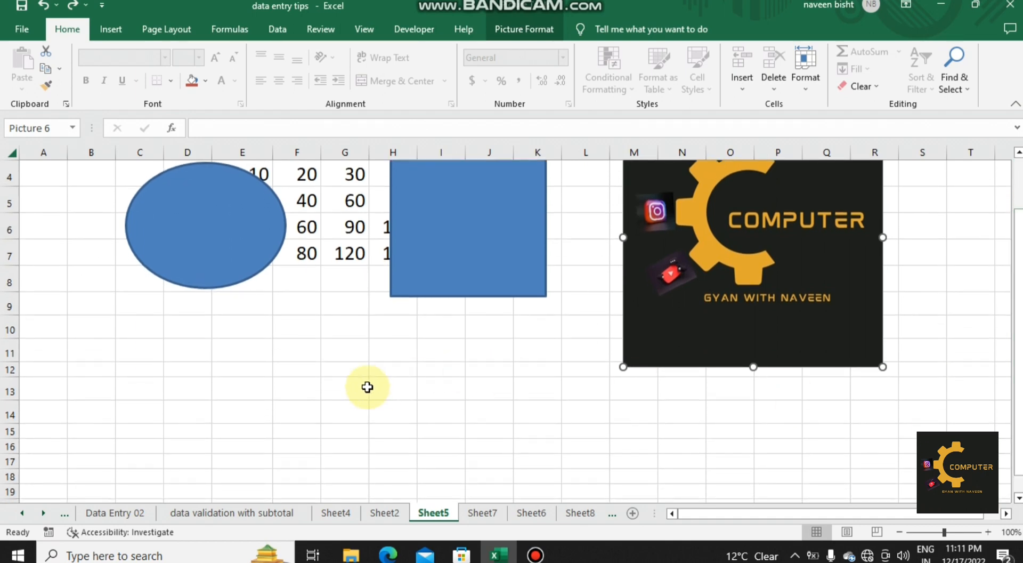
click(252, 389)
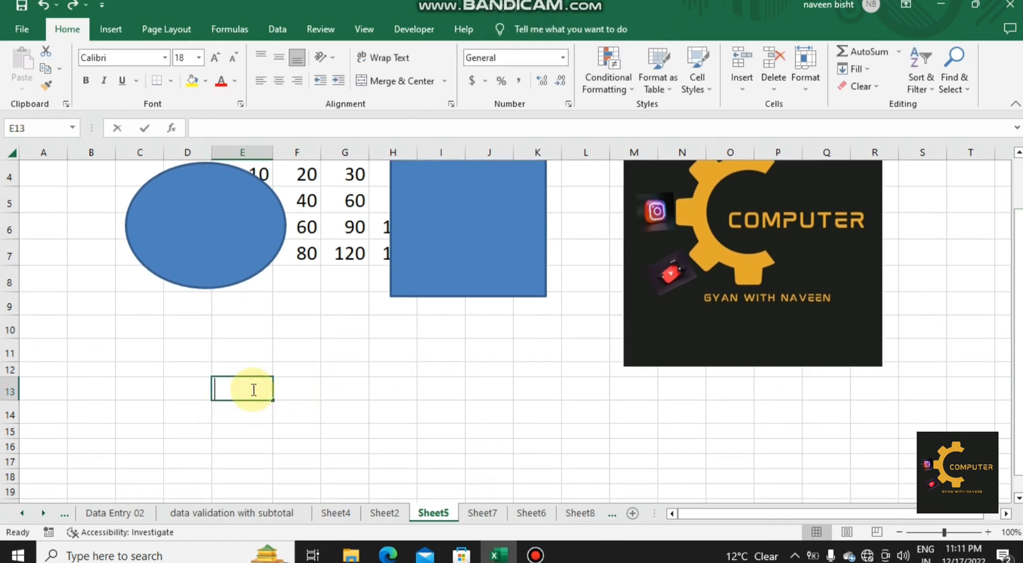
text(ra)
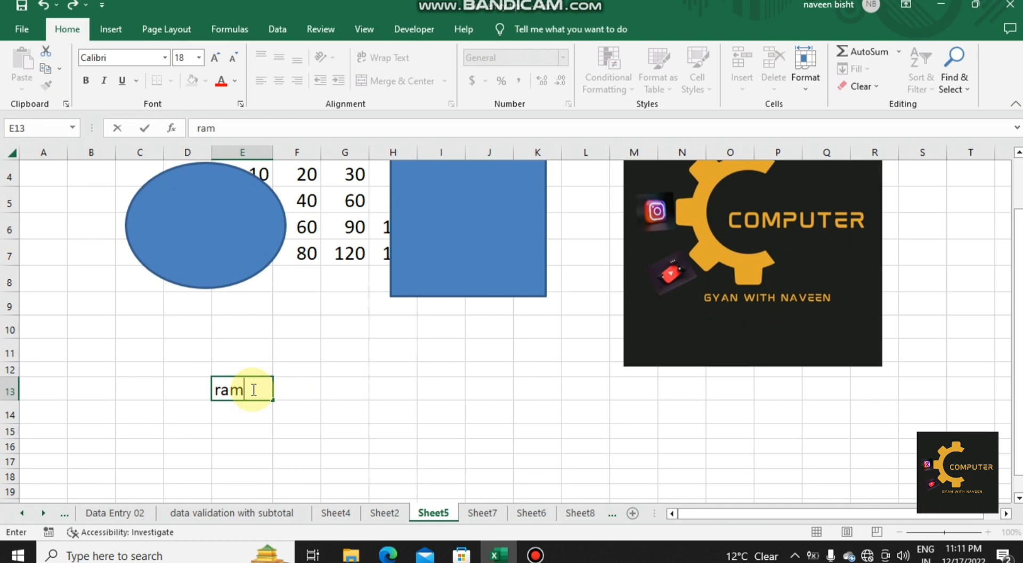
text(m)
click(320, 388)
click(259, 387)
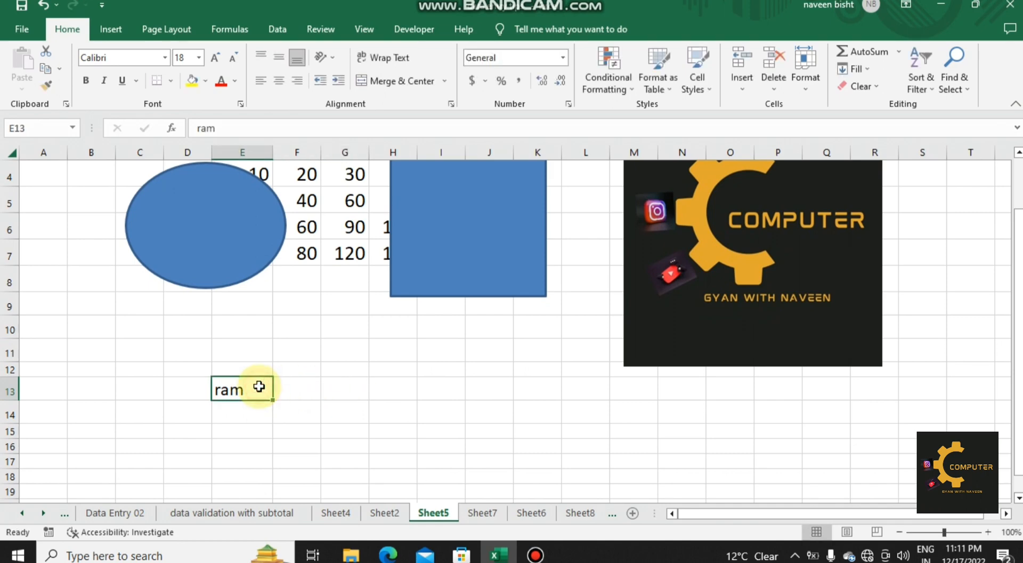
drag(272, 399, 521, 431)
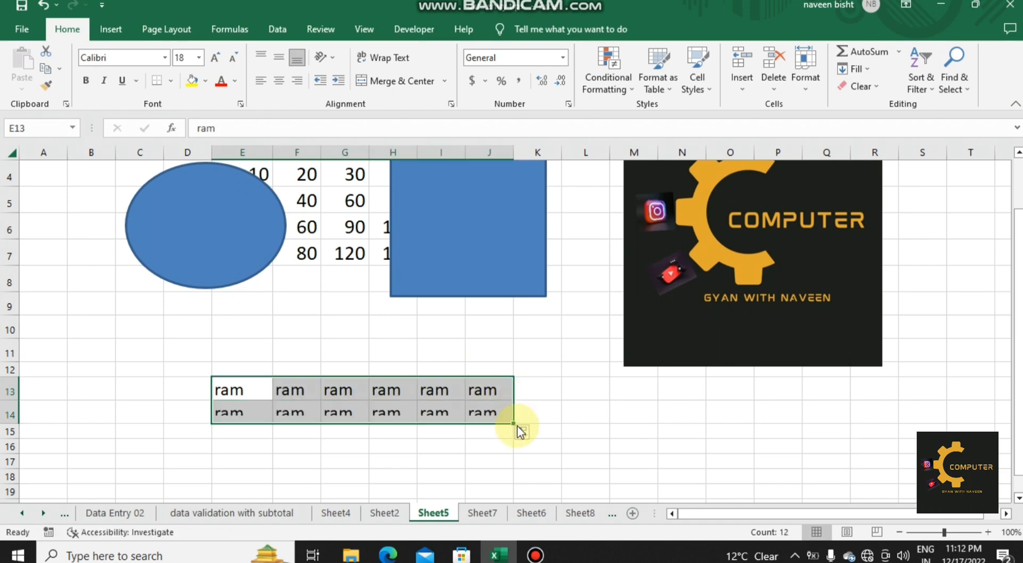
Step: Change the sample text in I14 to "rem", J14 to "ren" and G14 to "rey"
click(423, 408)
text(re)
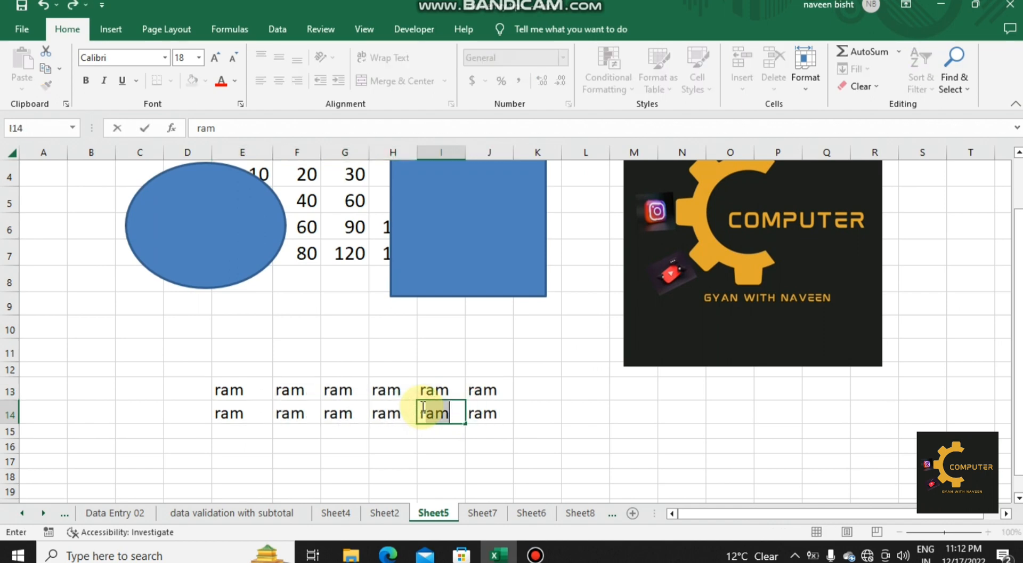
click(500, 410)
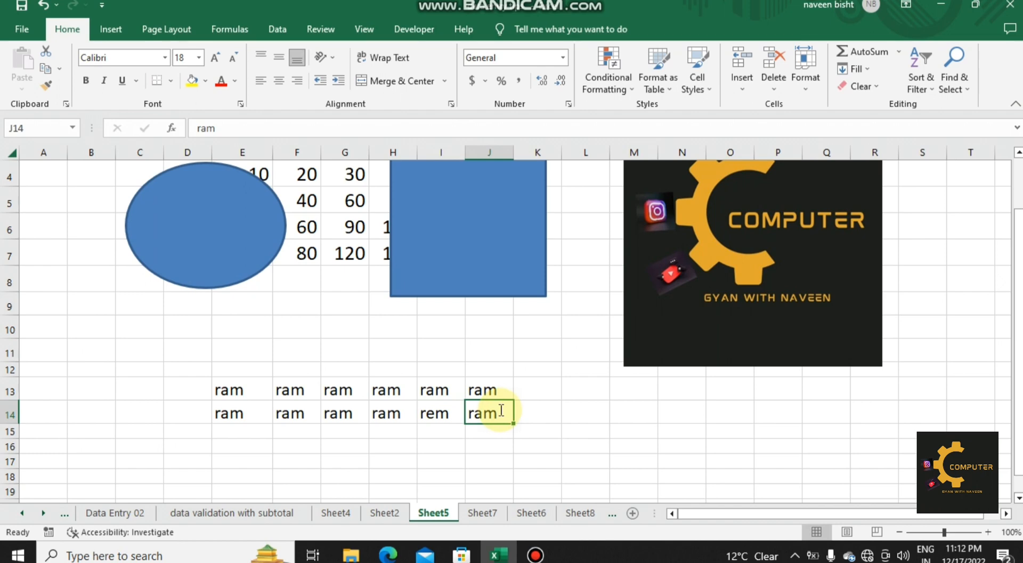
double_click(501, 411)
key(BackSpace)
key(BackSpace)
text(en)
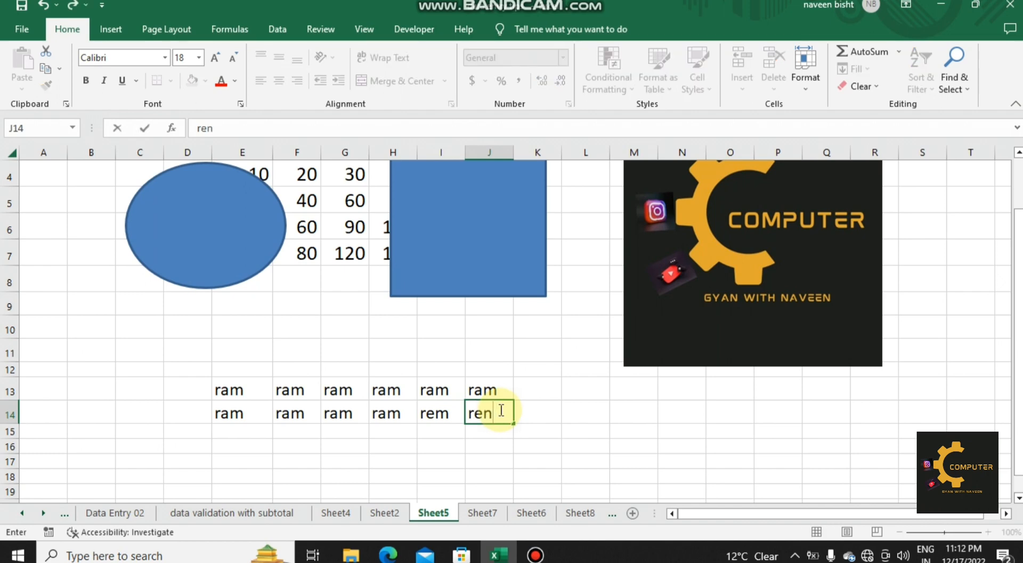
click(348, 410)
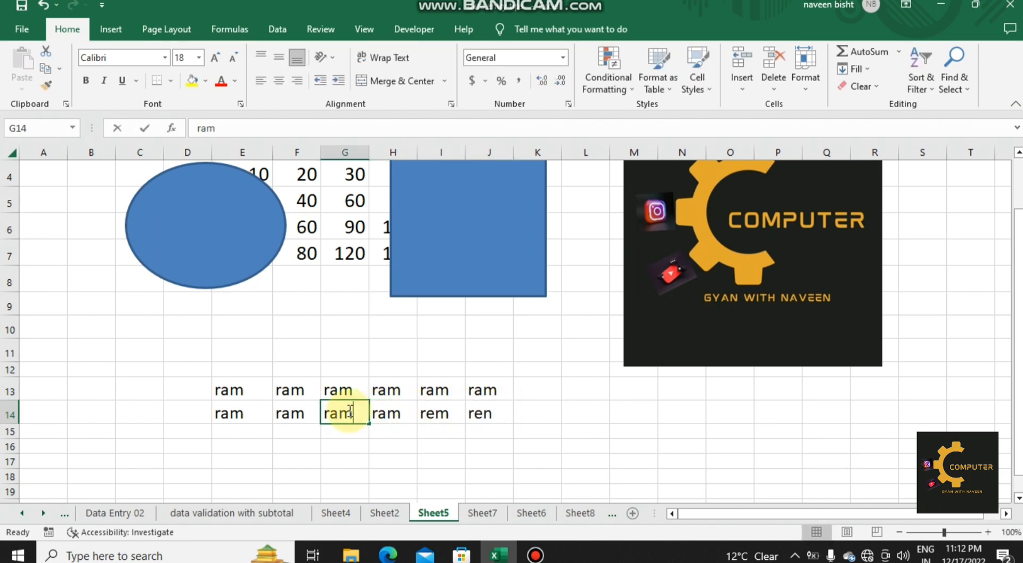
text(rey)
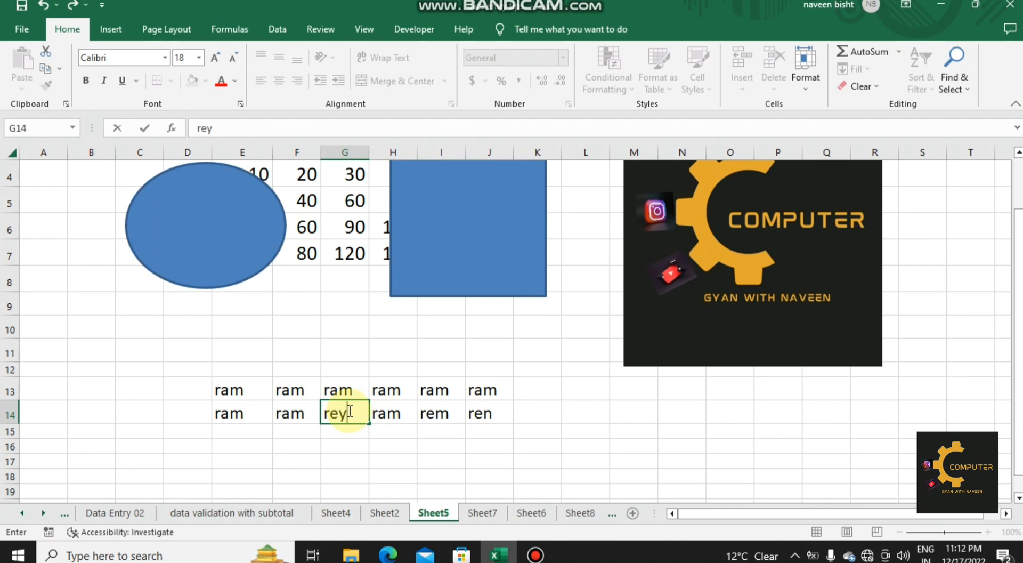
click(490, 414)
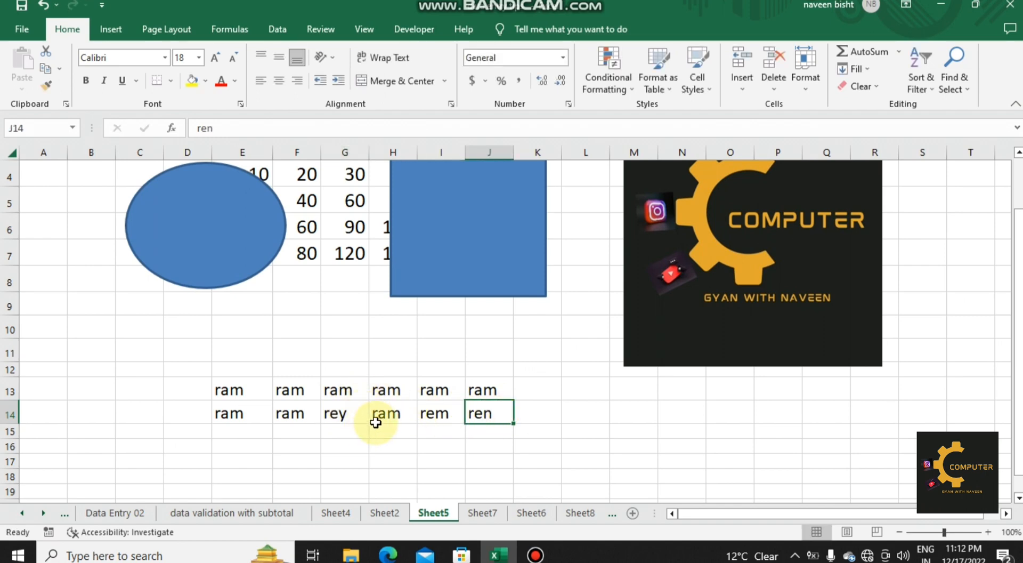
Step: Select the row differences within E13:J14 using Go To Special and fill those cells with yellow
drag(235, 388, 477, 410)
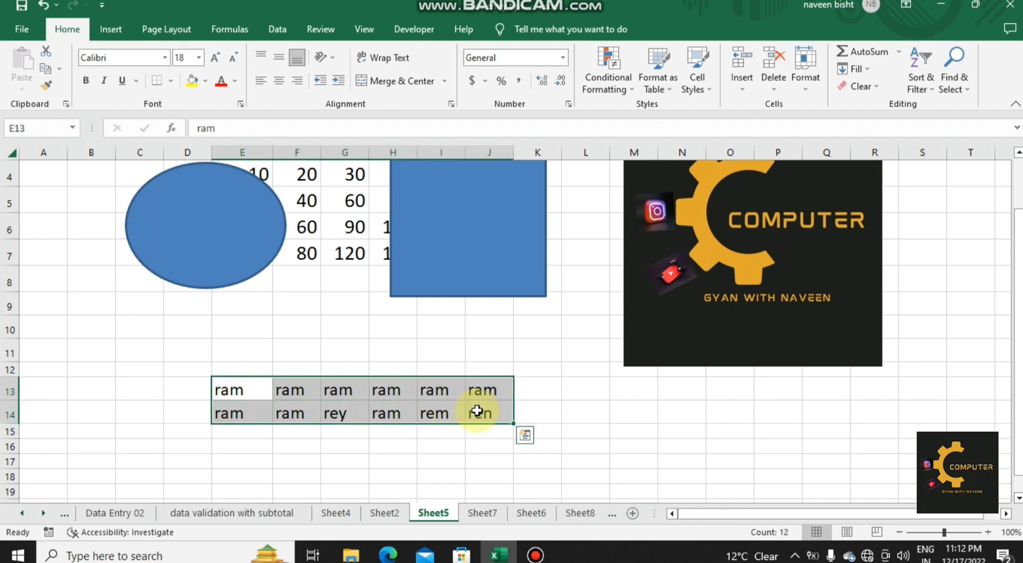
key(ctrl+g)
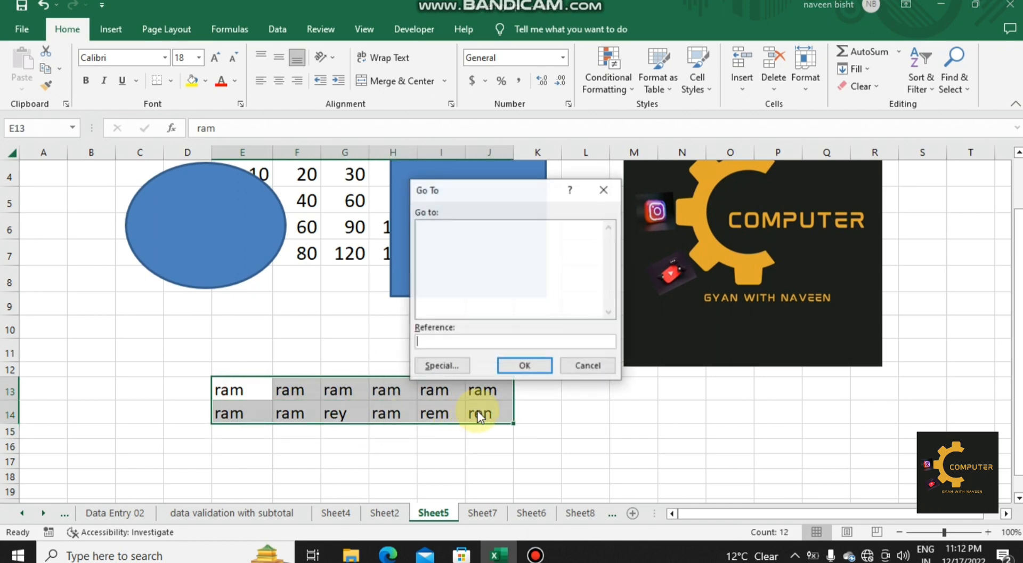
click(448, 366)
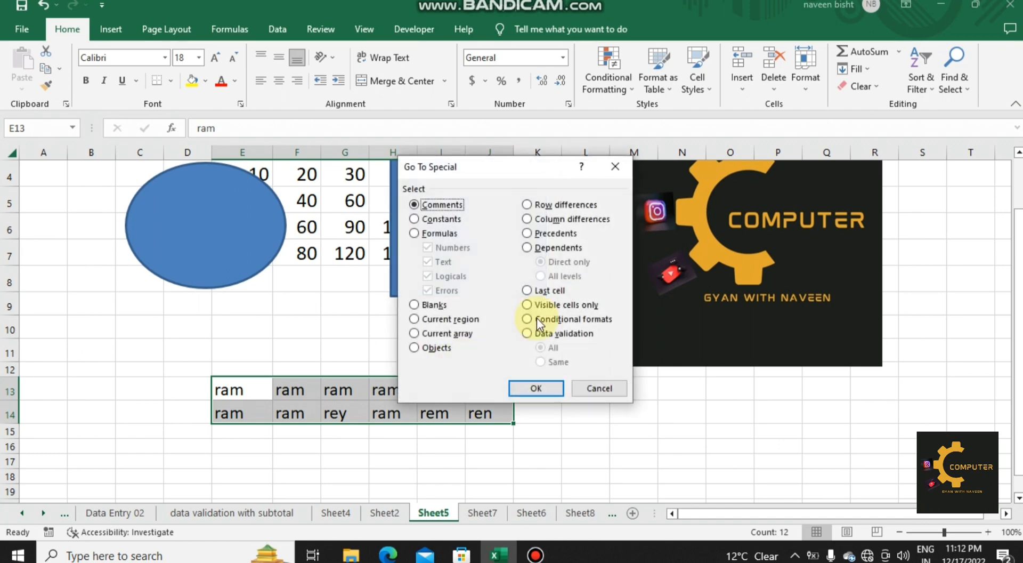
click(565, 206)
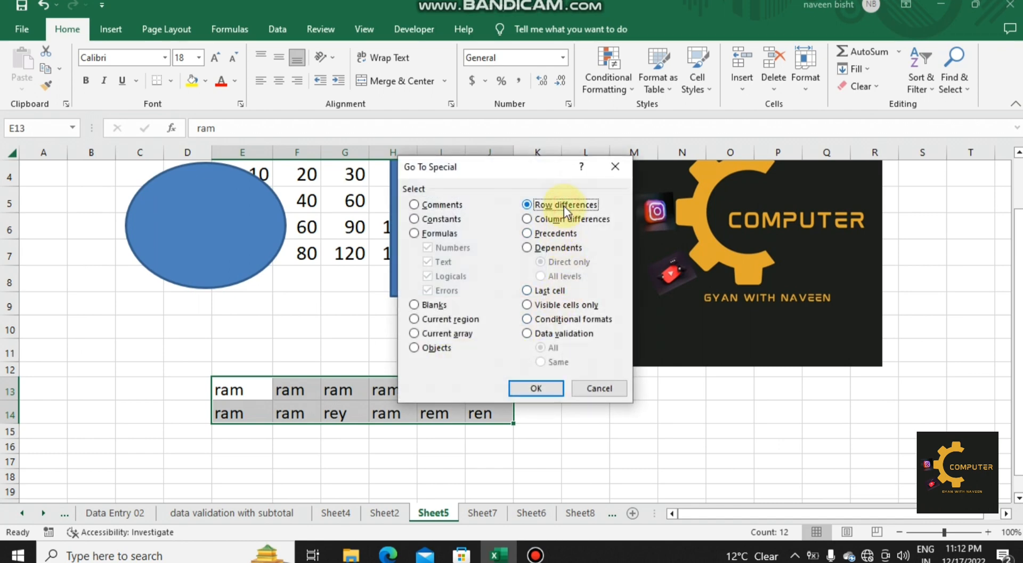
click(536, 388)
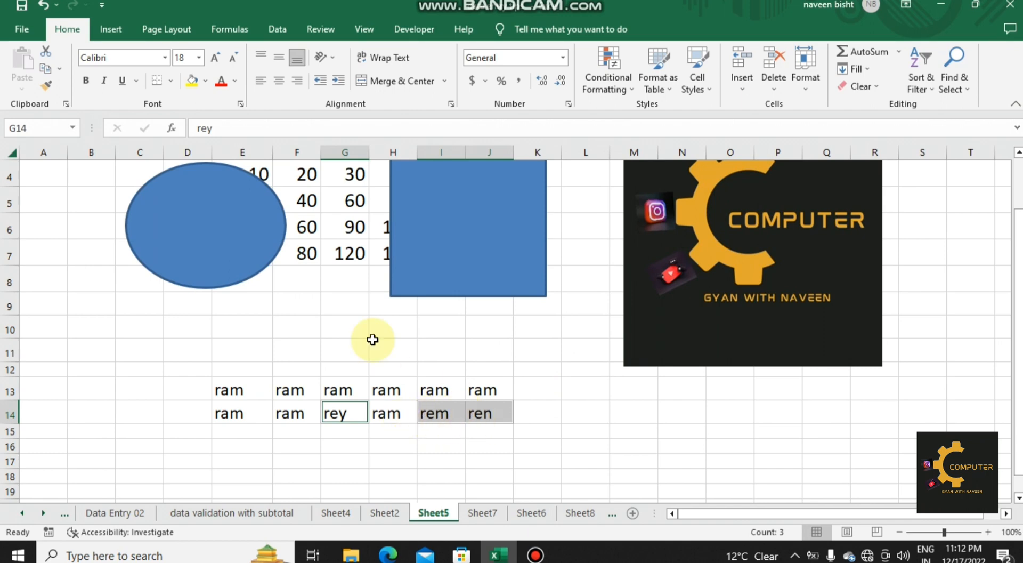
click(191, 81)
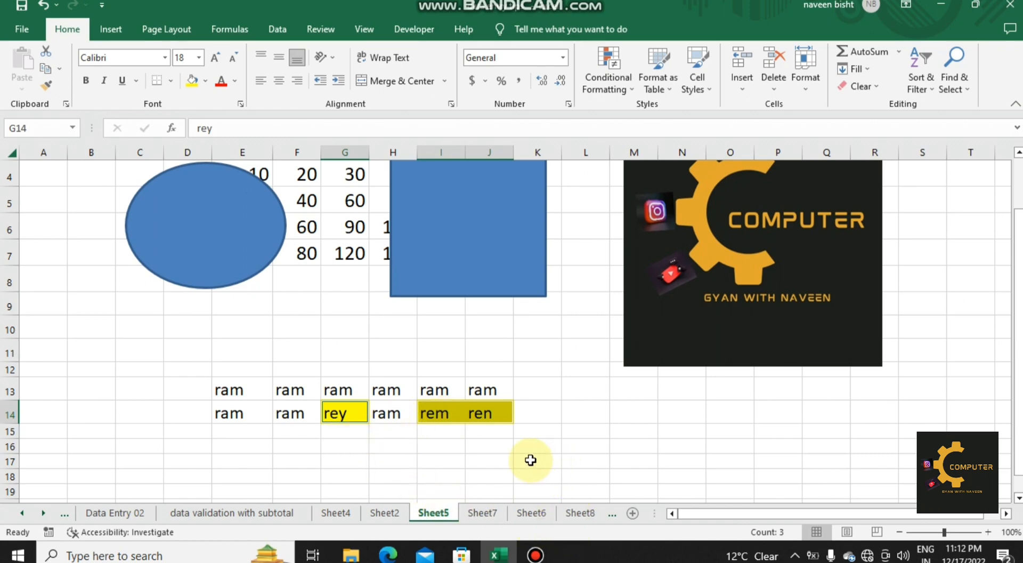
key(ctrl+g)
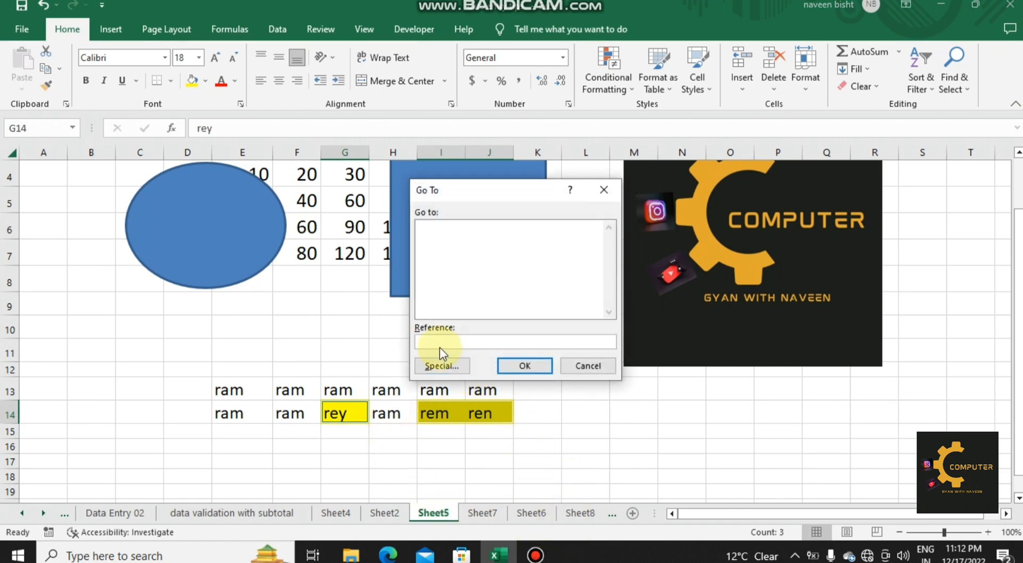
click(440, 367)
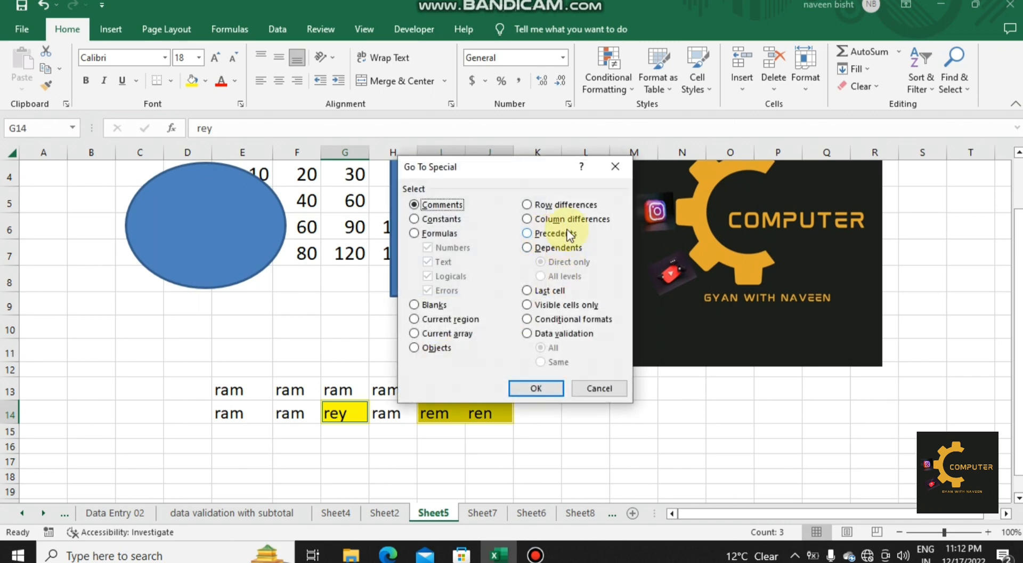
click(581, 219)
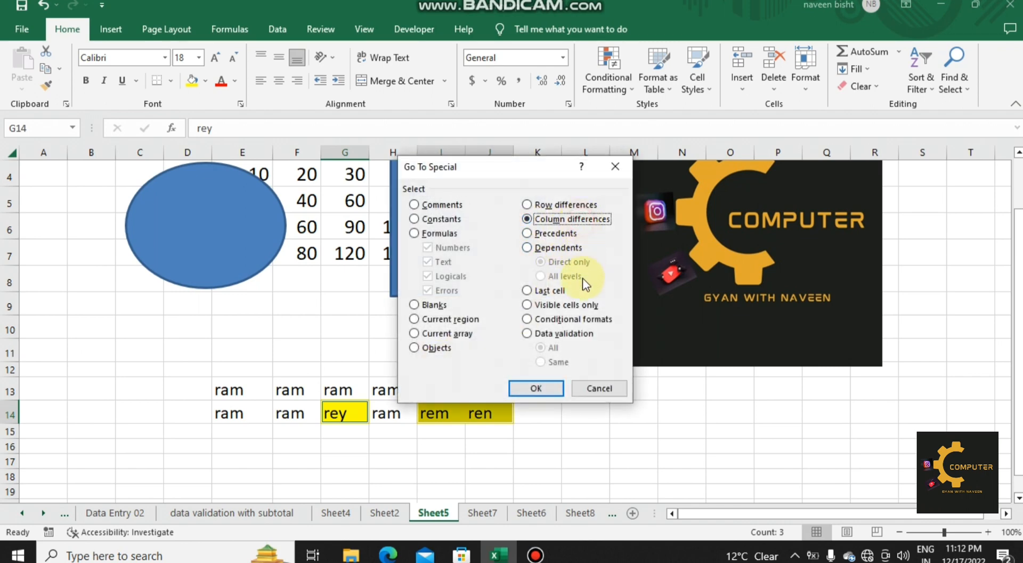
click(592, 387)
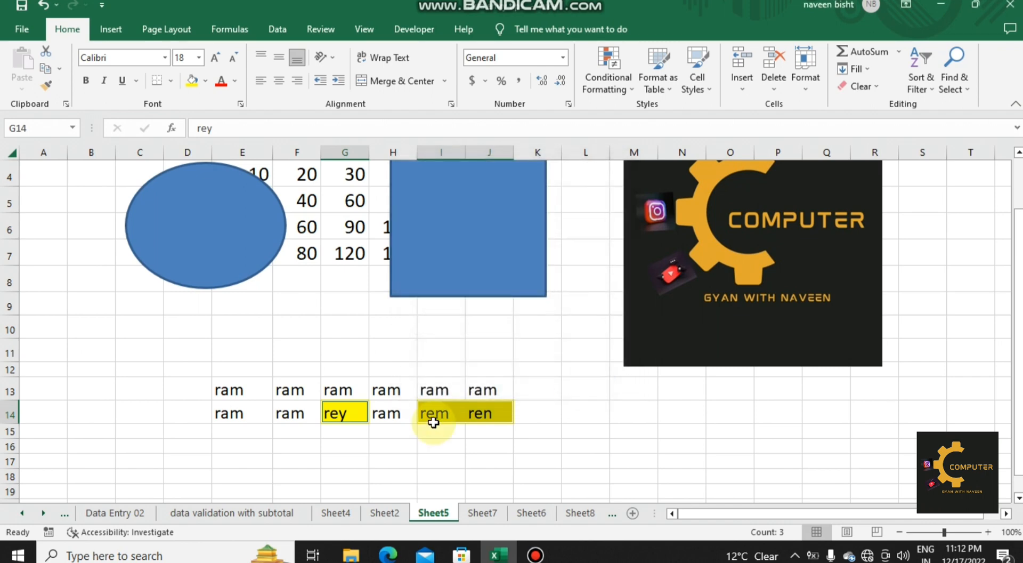
Step: Enter a sample first name in cell E16 and fill it across the range E16:F31
click(255, 451)
text(rahul)
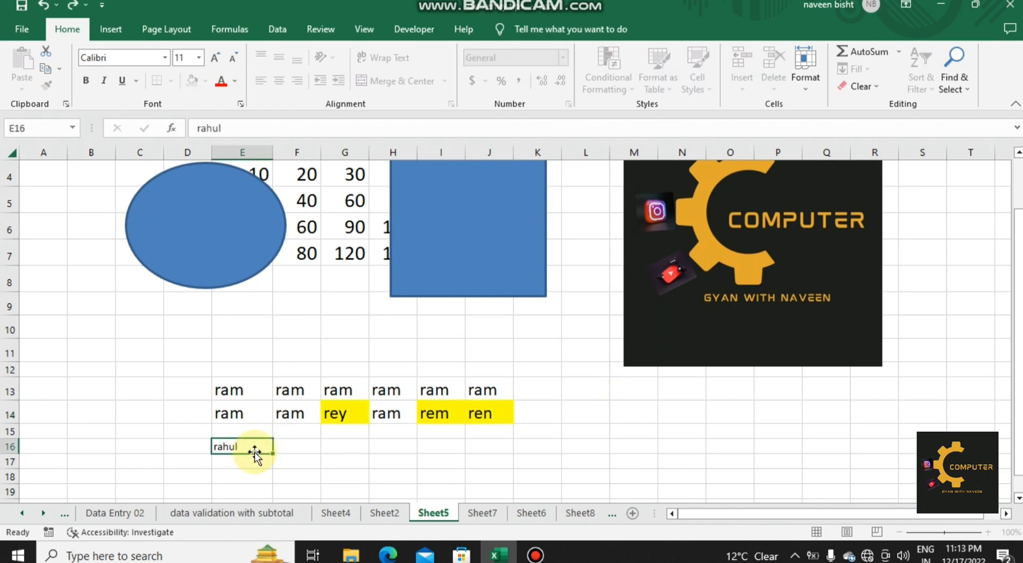
key(Return)
double_click(249, 446)
click(302, 450)
click(252, 448)
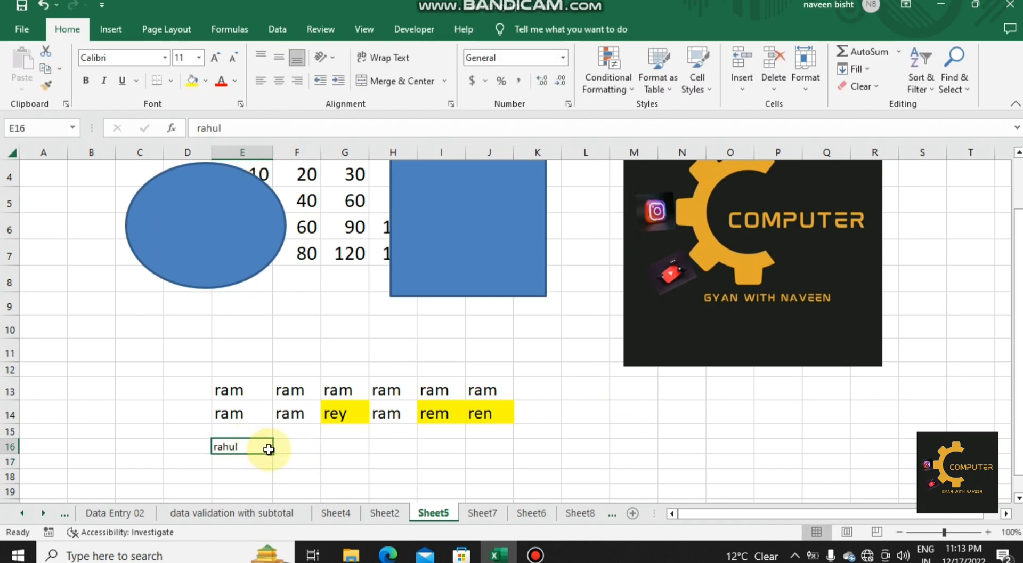
drag(271, 454, 309, 465)
Step: Replace the text in F24 with "ragy" and the text in F25 with "haj"
click(293, 367)
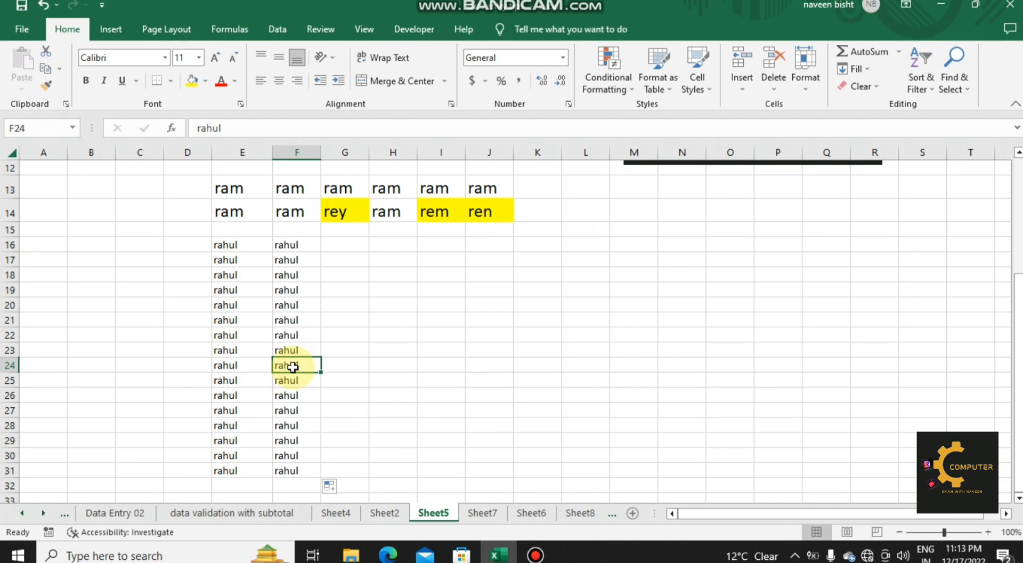
text(ragy)
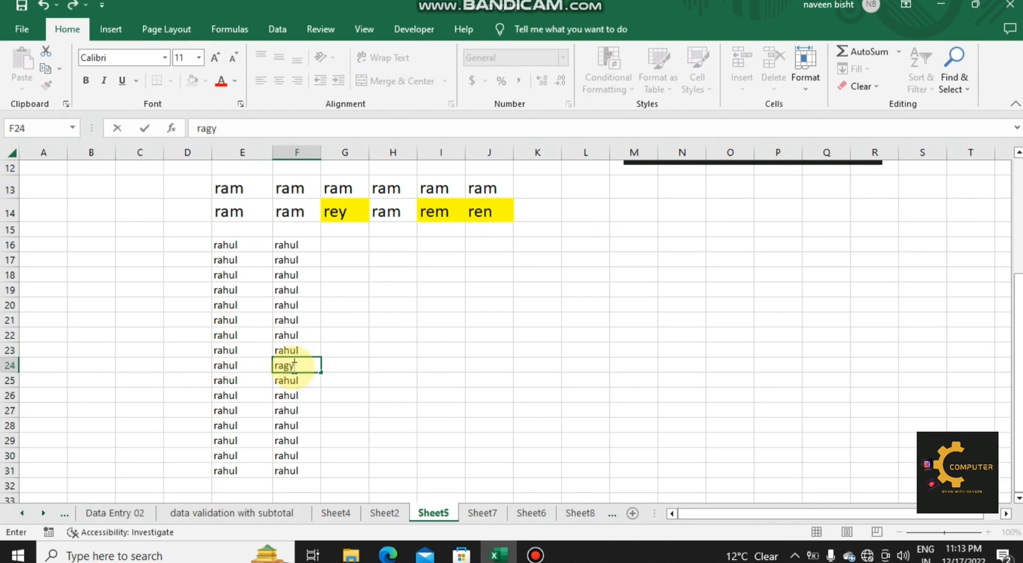
key(Return)
text(haj)
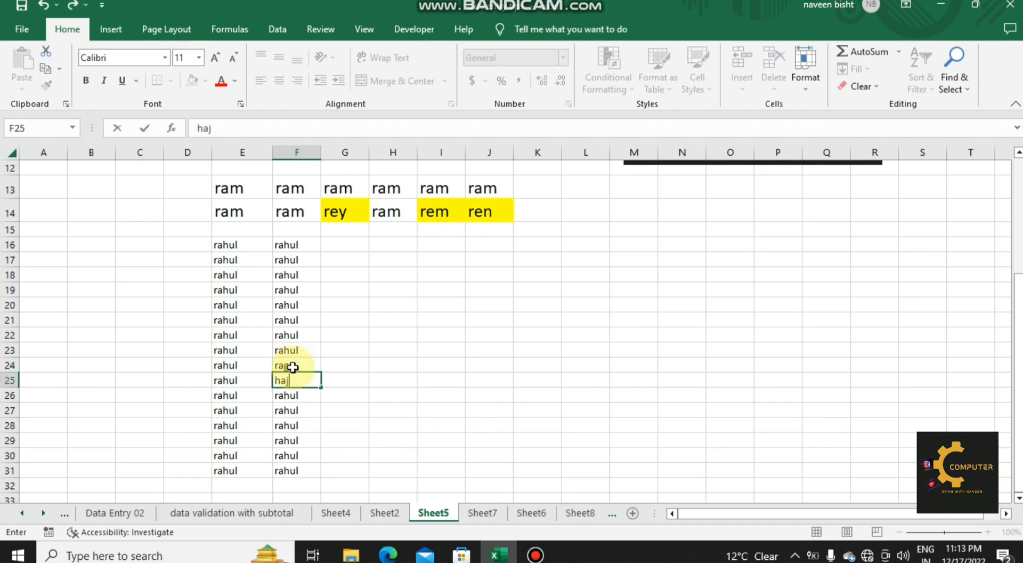
click(373, 379)
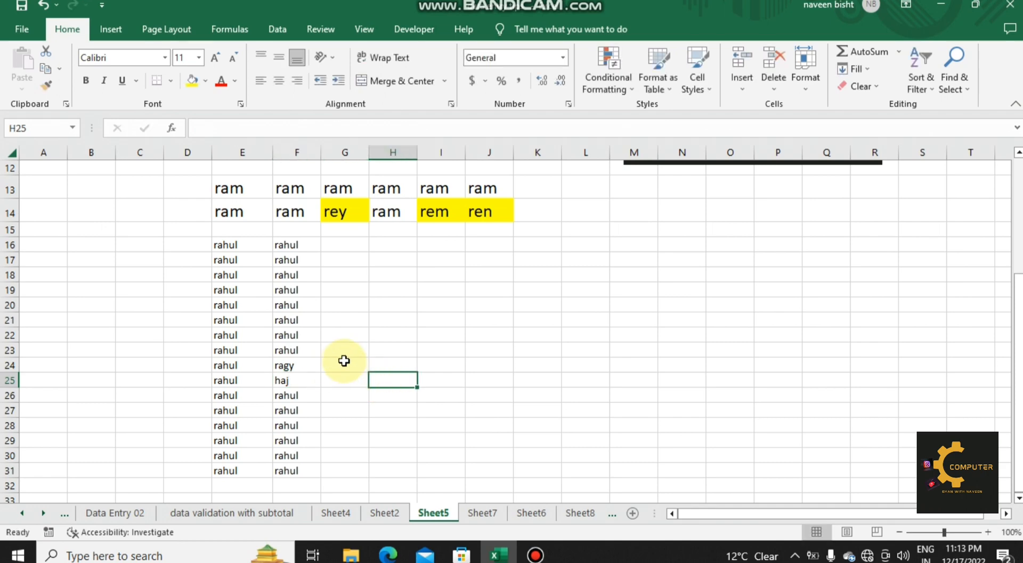
key(F4)
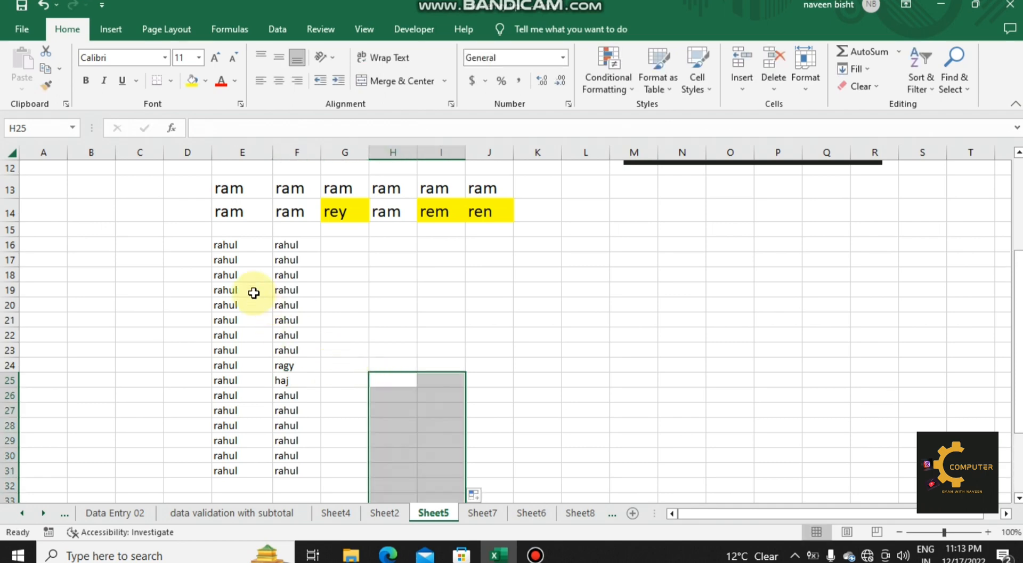
Step: Increase the font size of the range E16:F31 to 18
drag(228, 246, 283, 458)
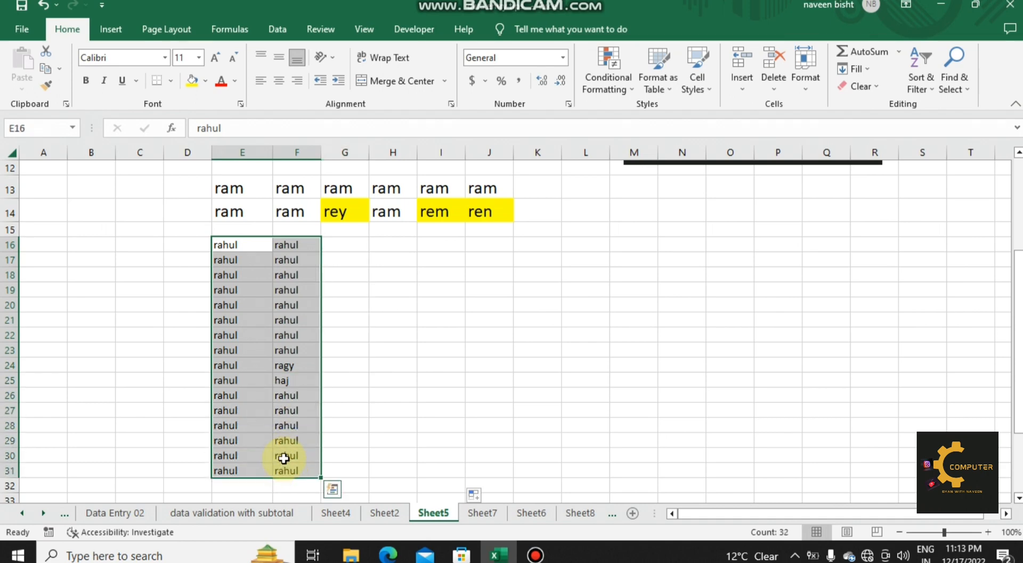
click(213, 58)
click(213, 58)
click(213, 58)
click(213, 59)
click(391, 278)
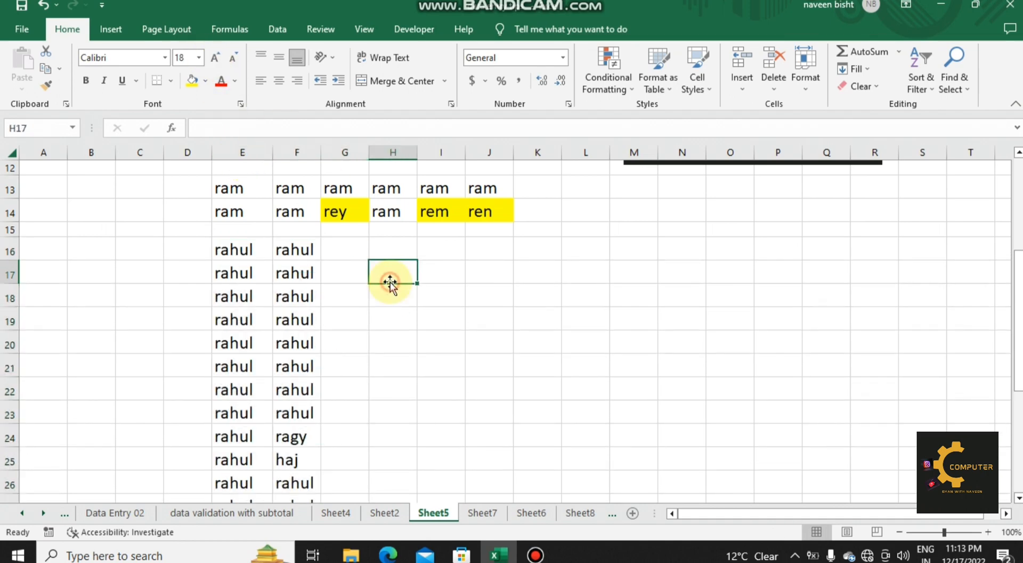
Step: Select the column differences within E16:F31 using Go To Special, starting from E31, and fill those cells with yellow
drag(229, 249, 305, 524)
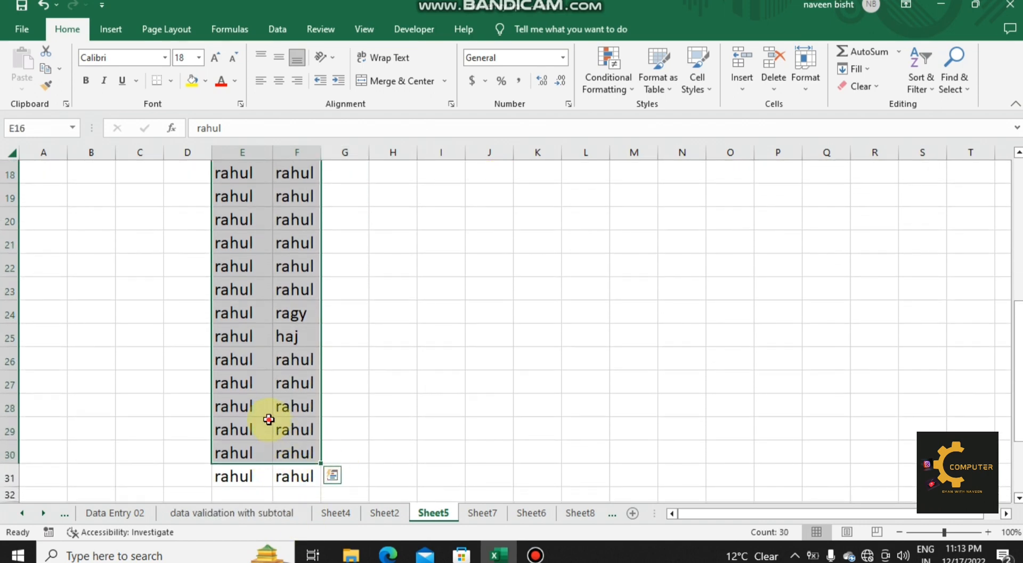
click(264, 436)
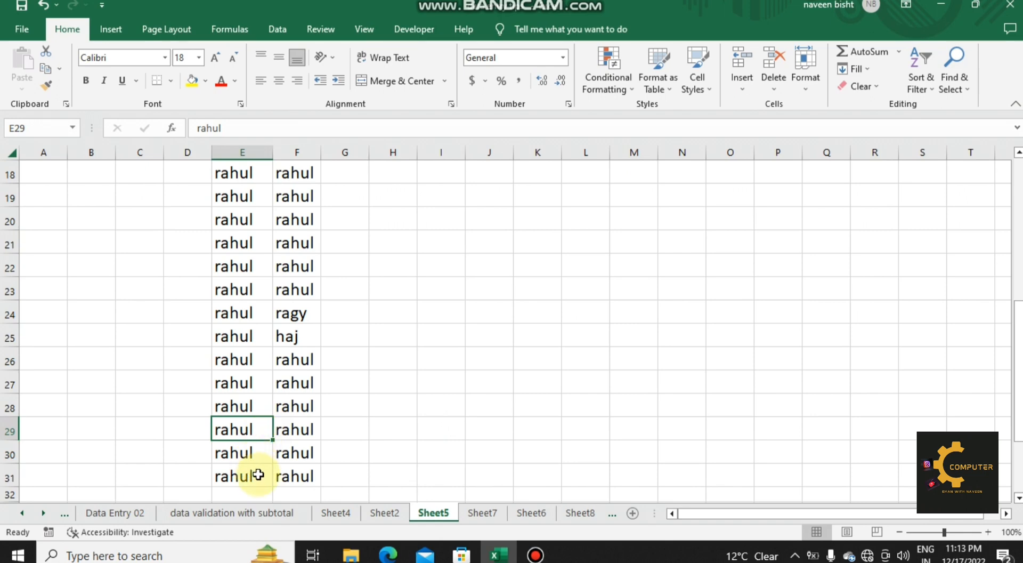
drag(257, 475, 285, 183)
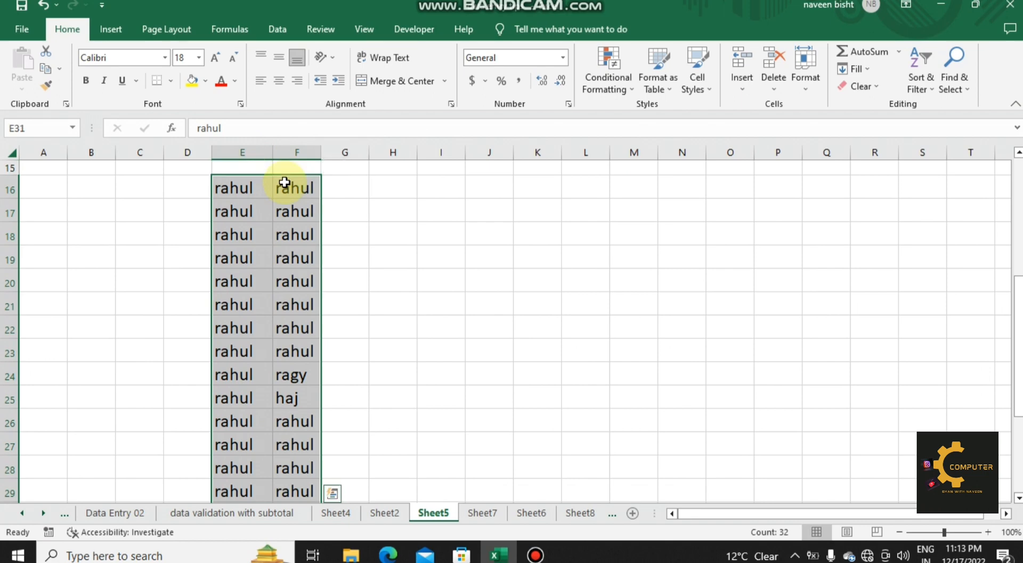
key(ctrl+g)
click(443, 358)
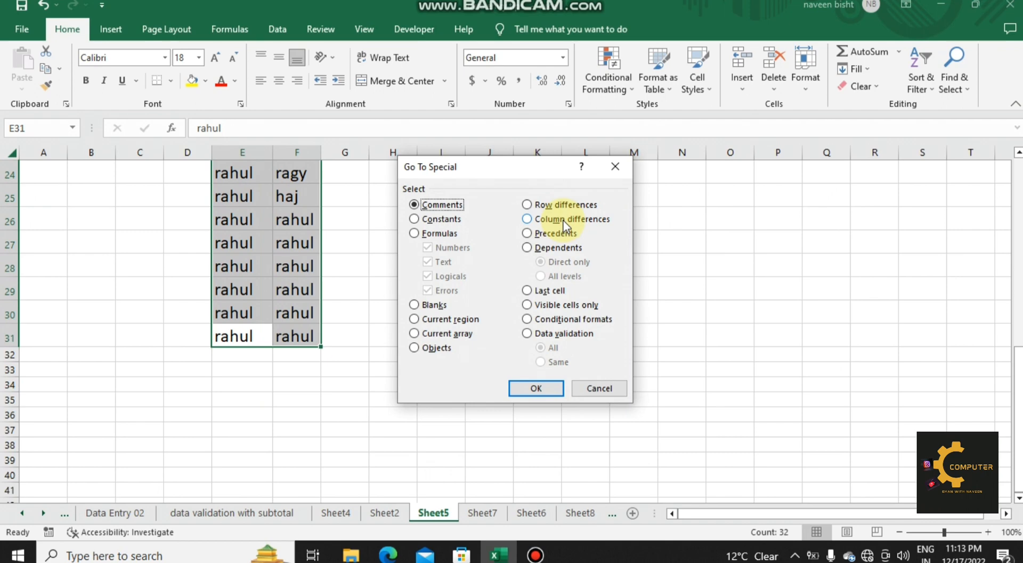
click(564, 220)
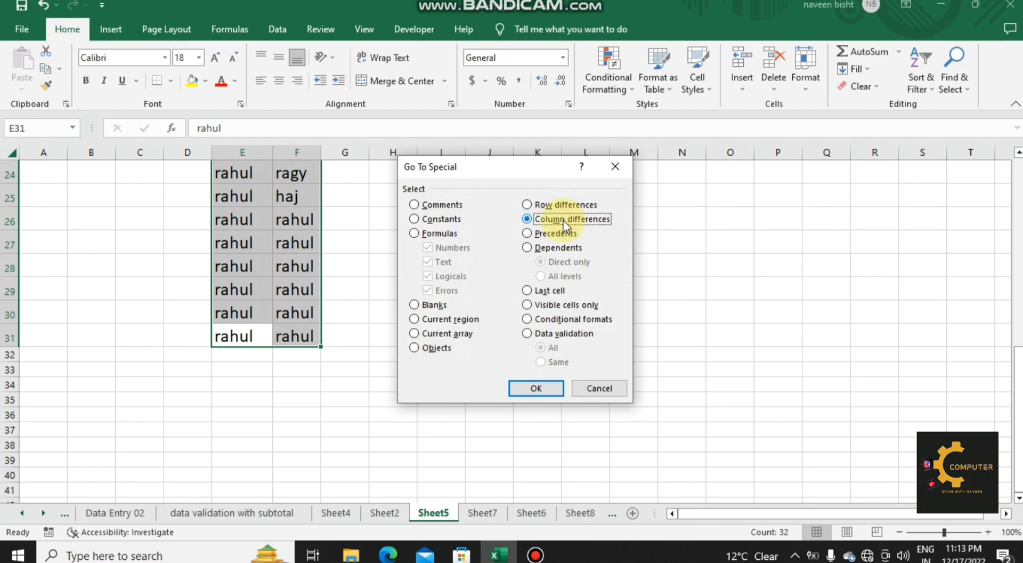
click(536, 388)
drag(1018, 426, 1019, 364)
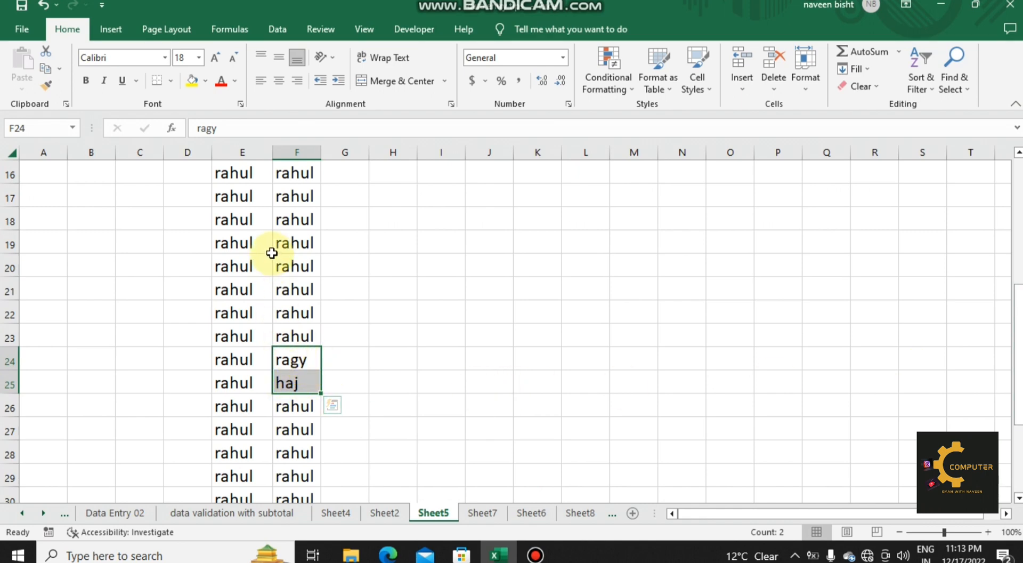
click(191, 81)
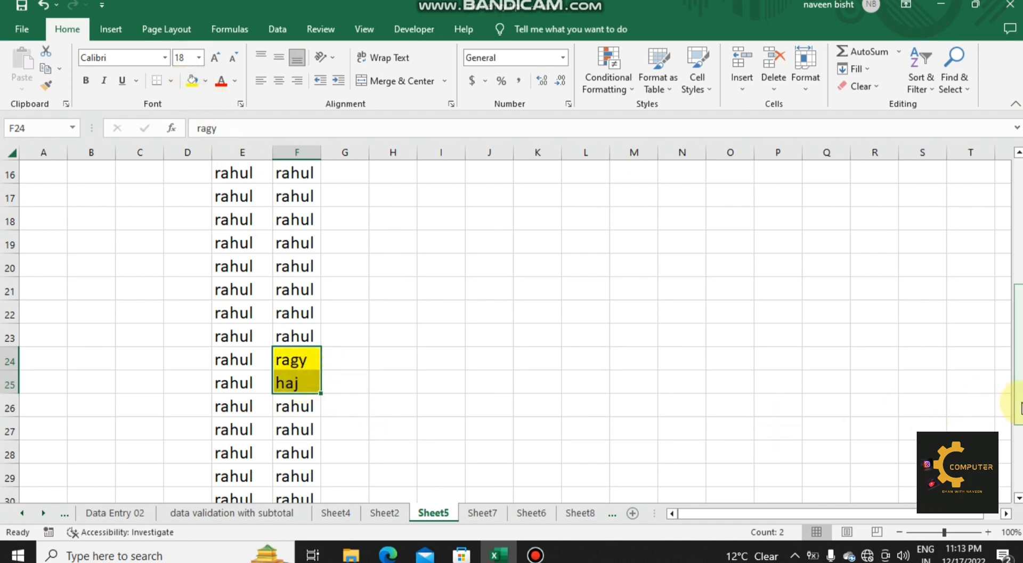
drag(1020, 403, 1017, 343)
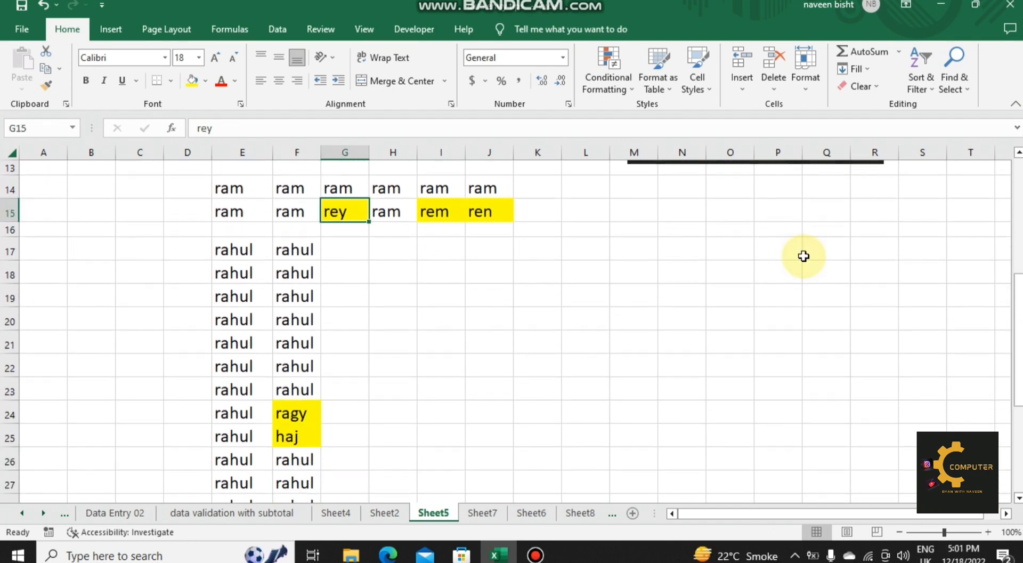
key(ctrl+g)
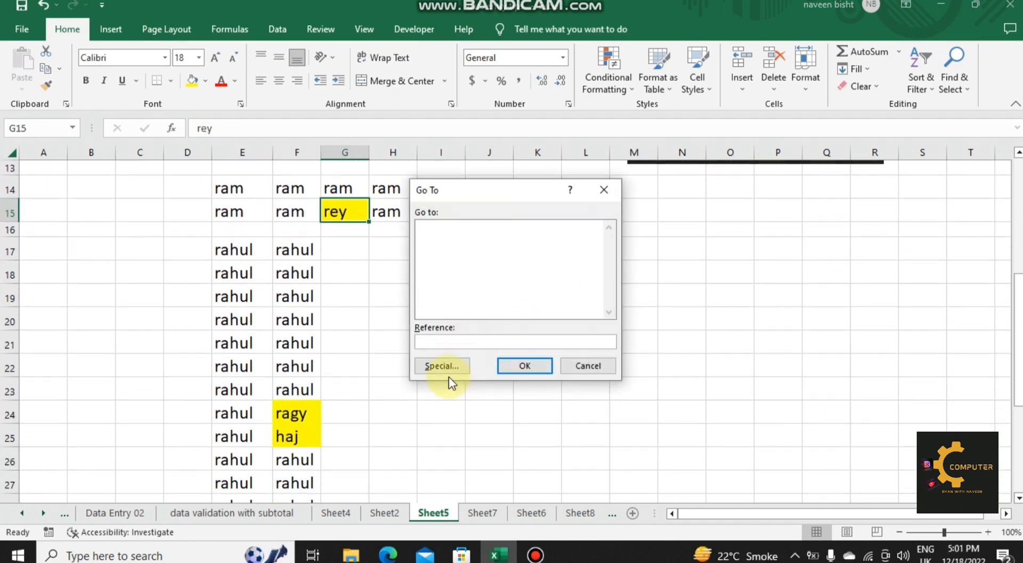
click(449, 373)
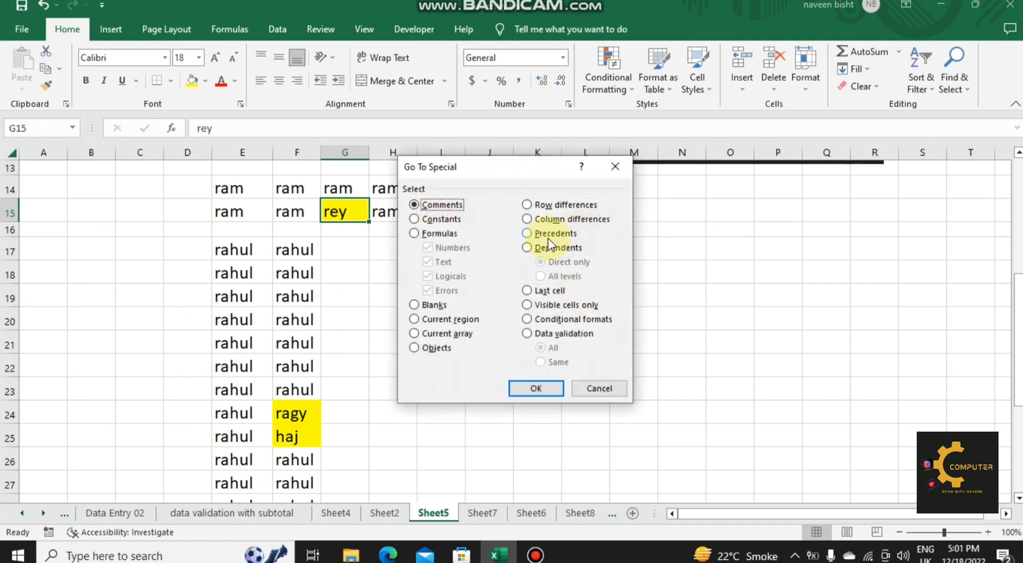
click(609, 388)
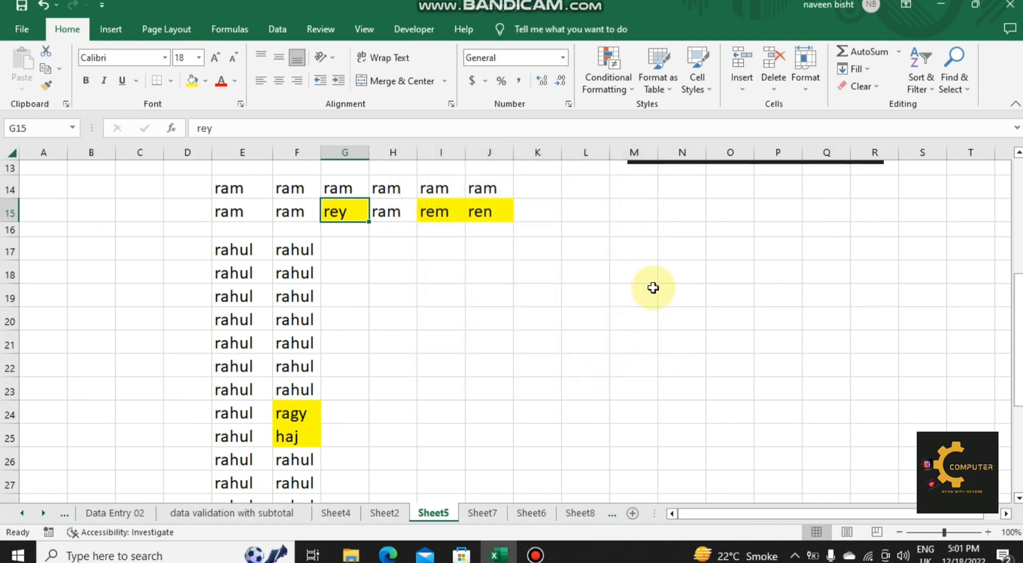
Step: Enter the sample numbers 25 in cell M19 and 84 in cell M20
click(646, 287)
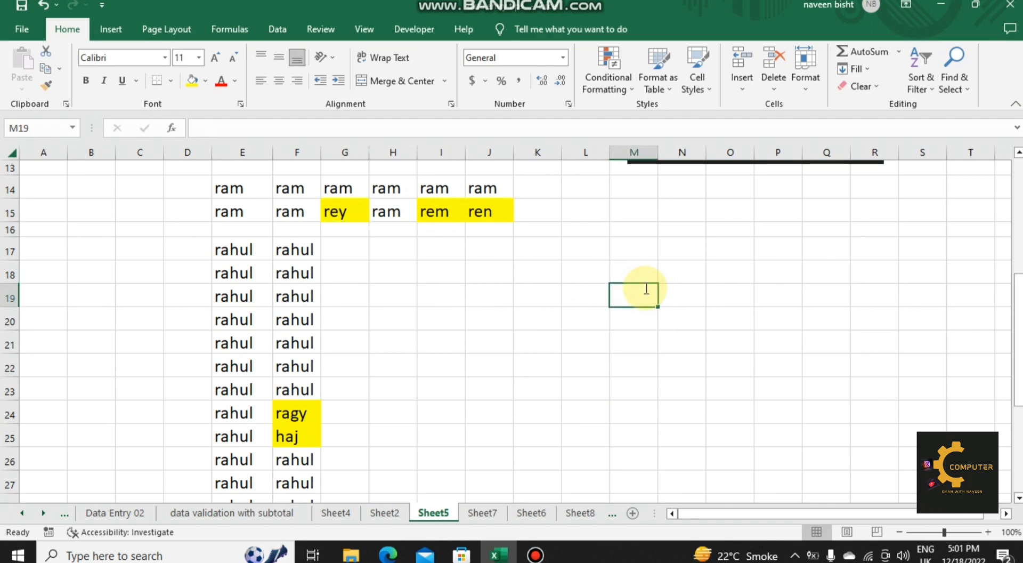
text(25)
key(Return)
text(84)
key(ctrl+Return)
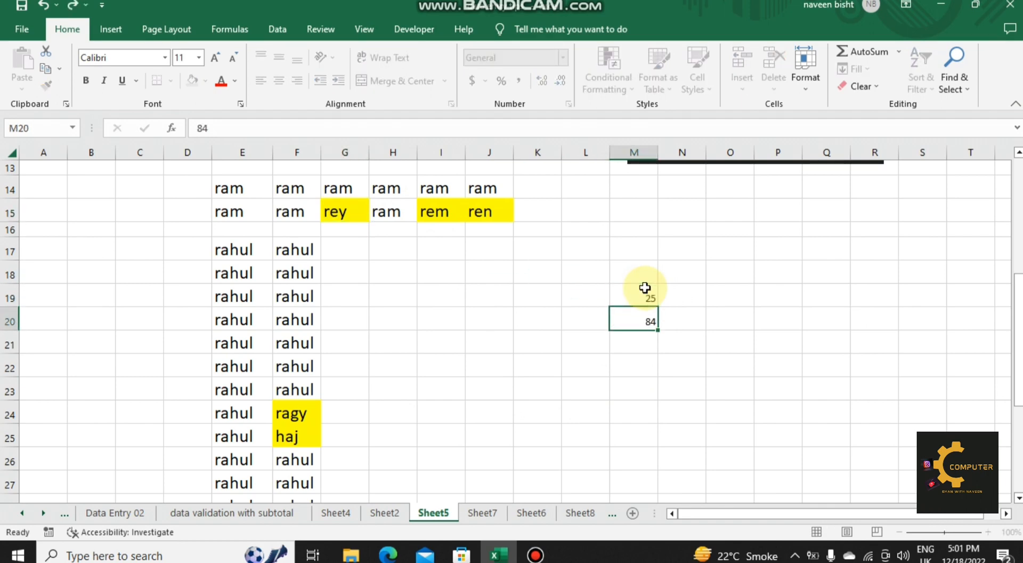
Step: Enter the sample numbers 23 in cell M24 and 41 in cell N25
key(Return)
key(Return)
key(Return)
text(23)
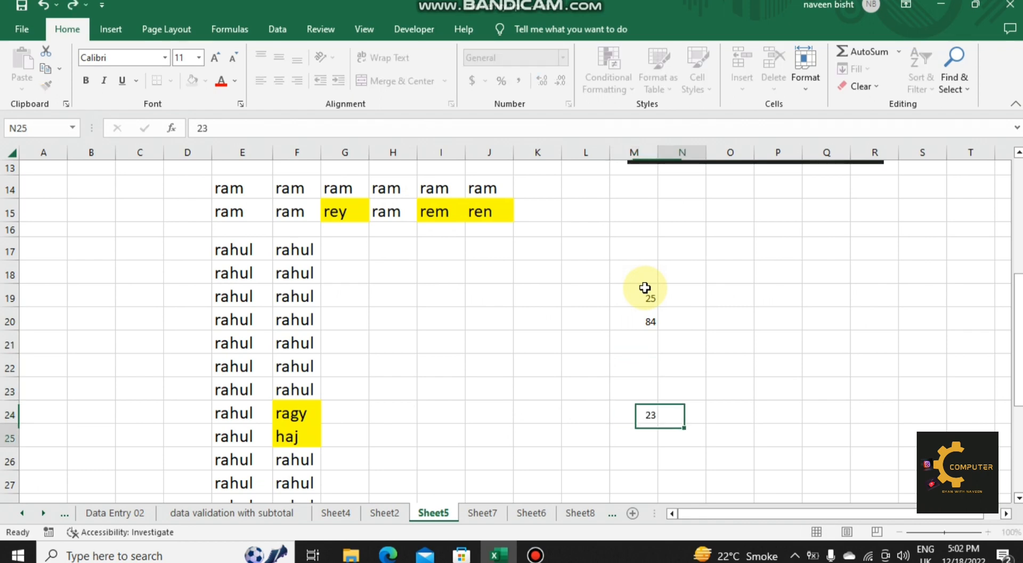
key(Return)
key(Right)
text(41)
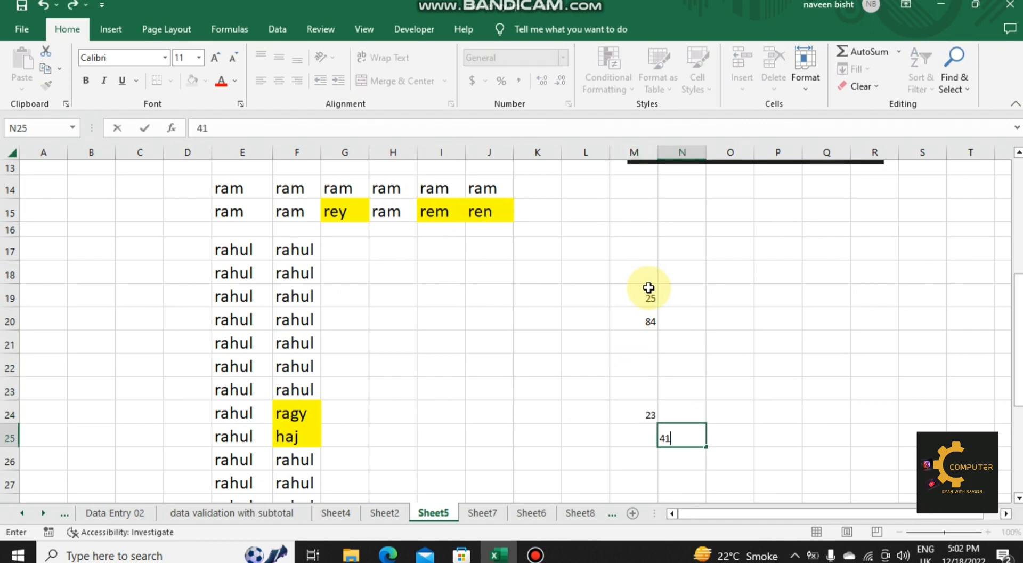
Step: Add the values of N25 and M24 in cell O24 with the formula =N25+M24
click(744, 408)
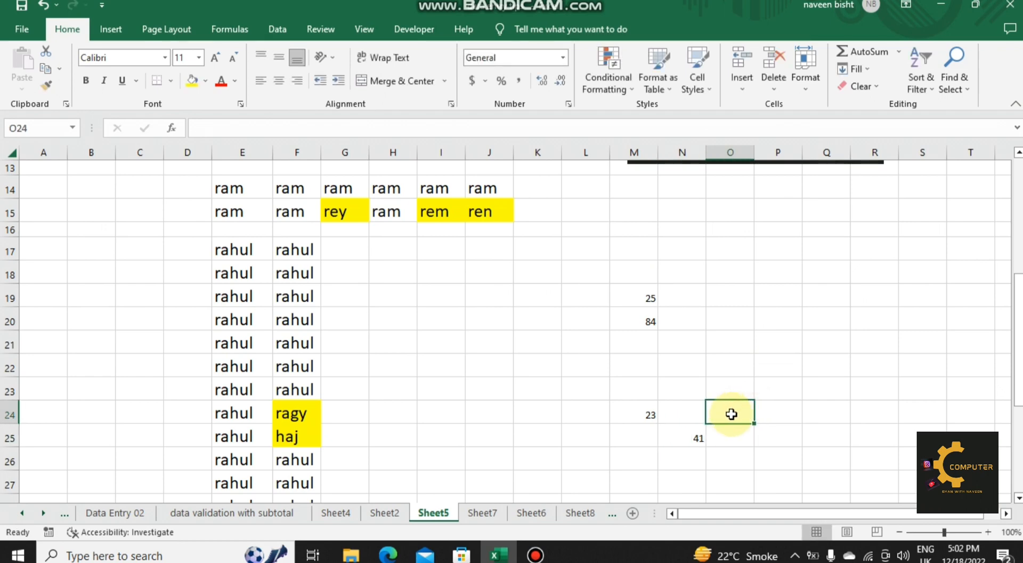
text(=)
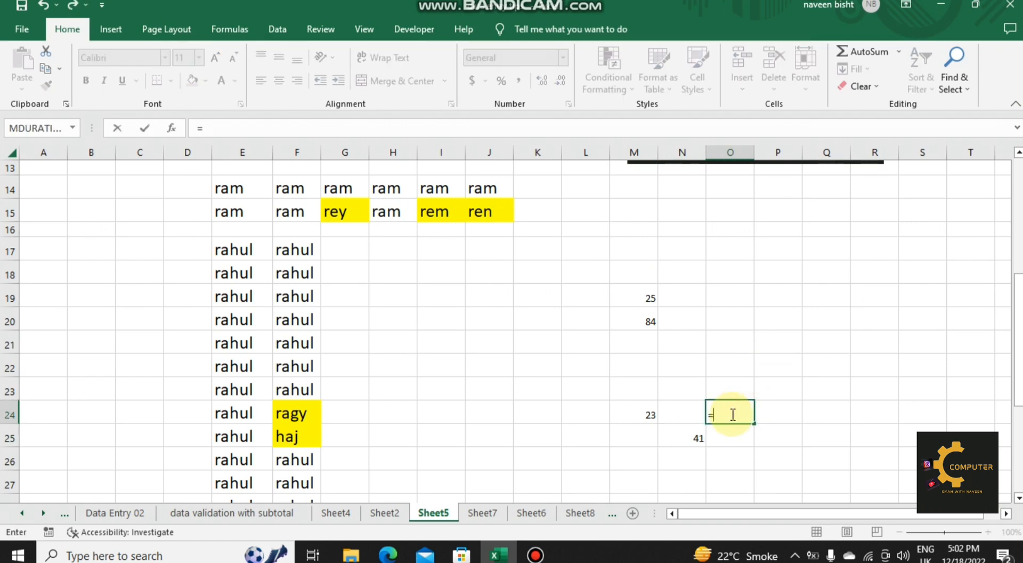
click(682, 440)
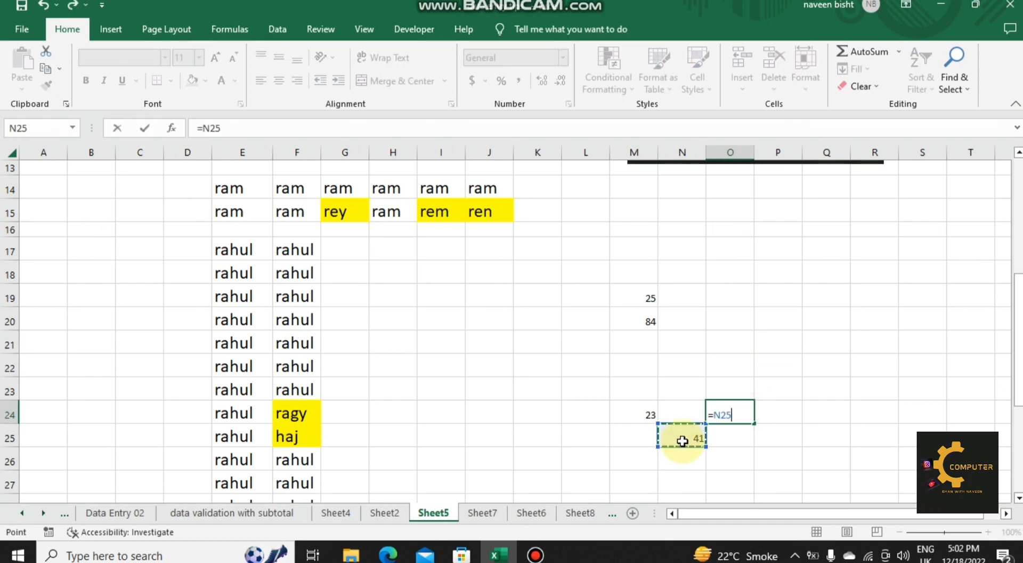
text(+)
click(645, 416)
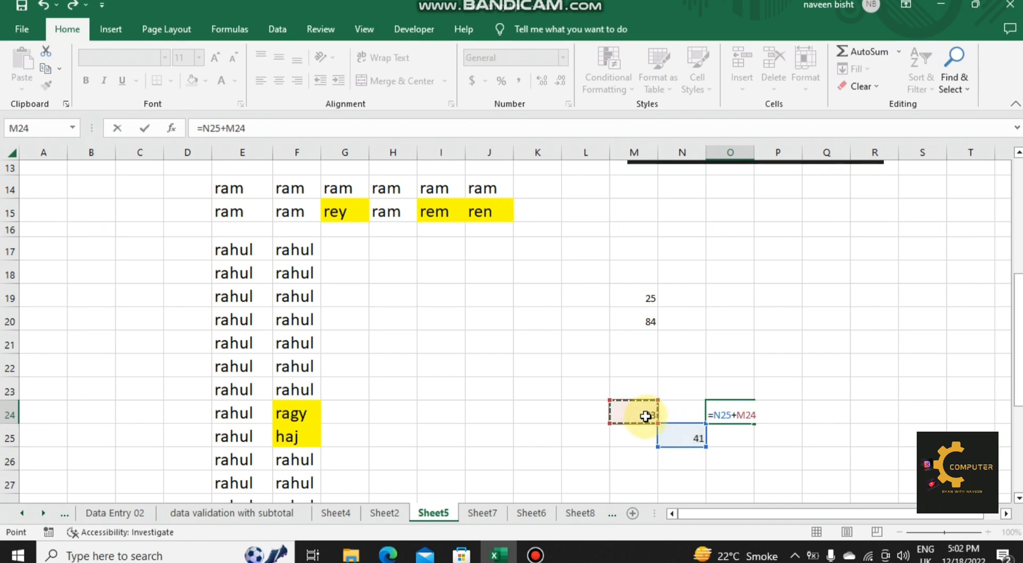
key(Return)
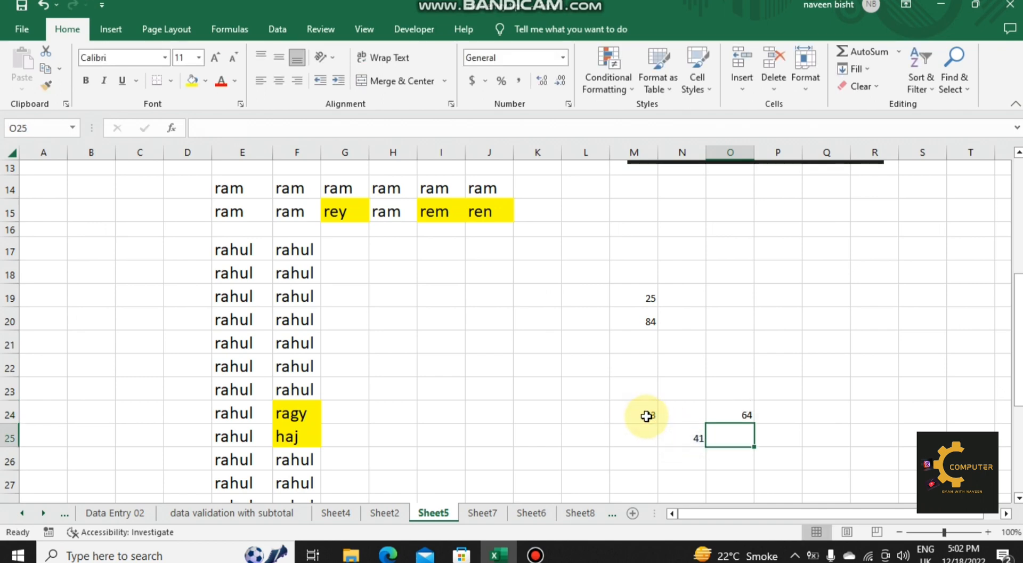
Step: Add the values of M20 and M19 in cell O20 with the formula =M20+M19
click(734, 318)
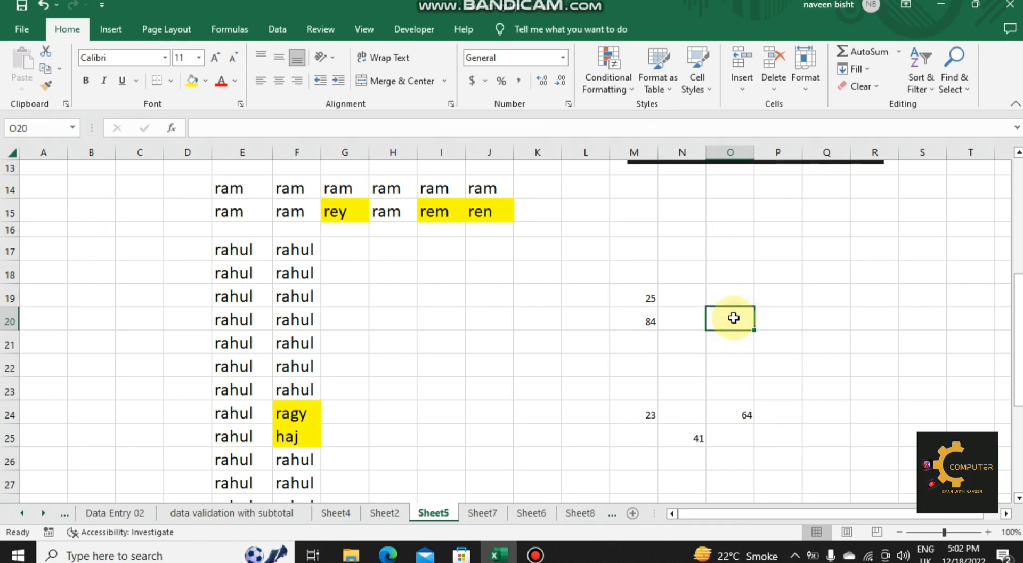
text(=)
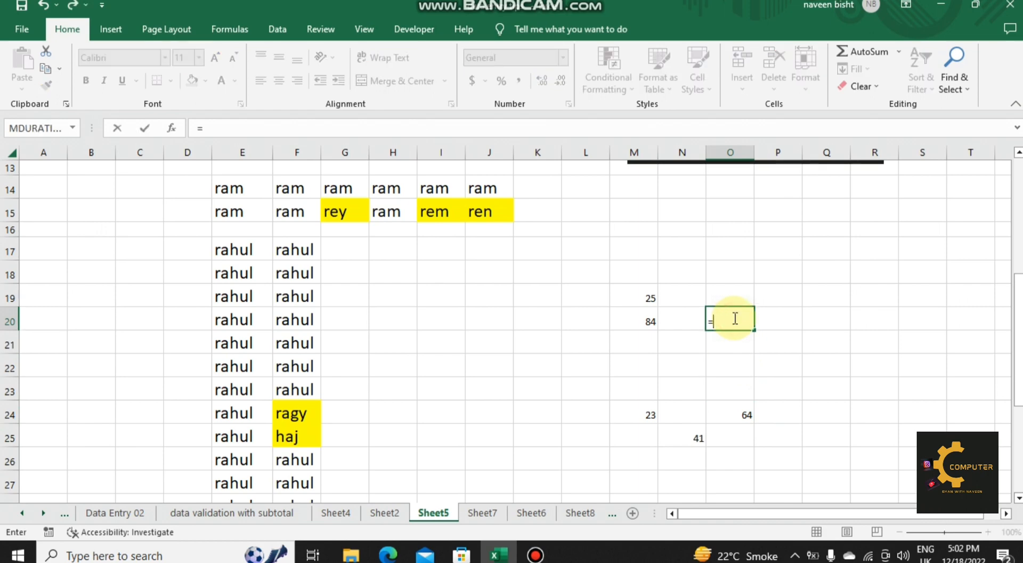
click(649, 318)
text(+)
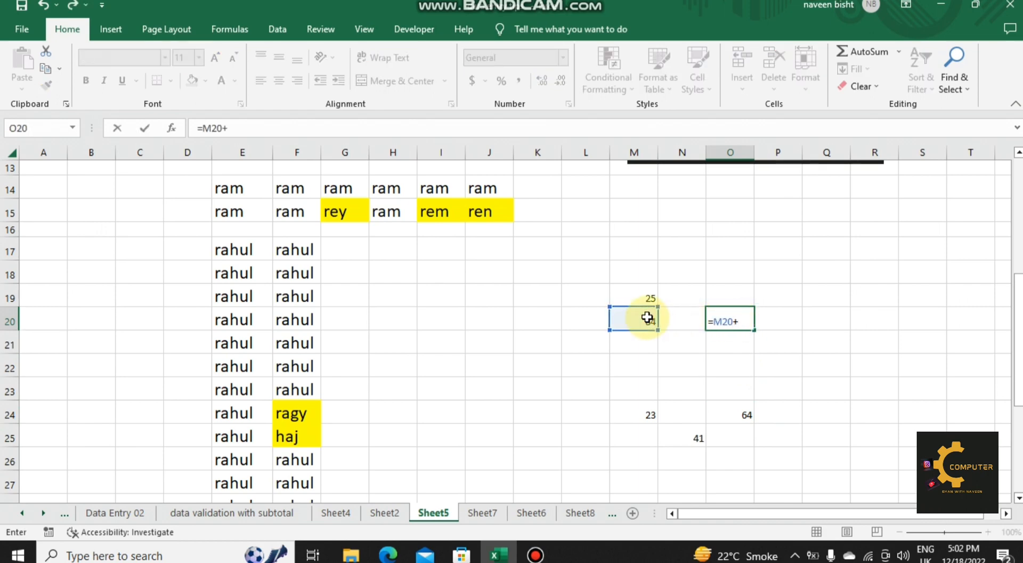
click(639, 298)
key(Return)
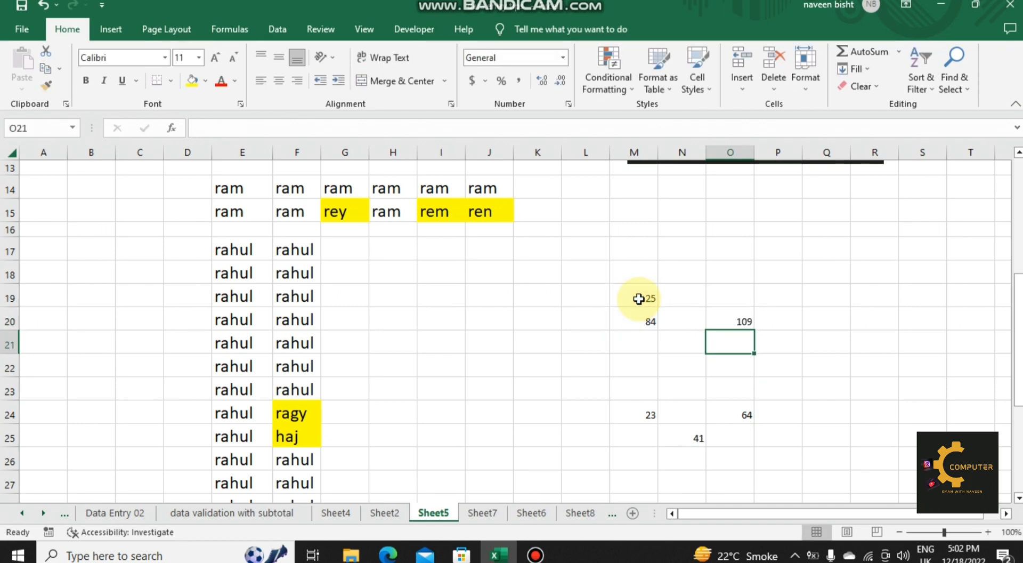
Step: Show trace arrows for the precedents of the formula in O20 and for the dependents of M24
click(731, 322)
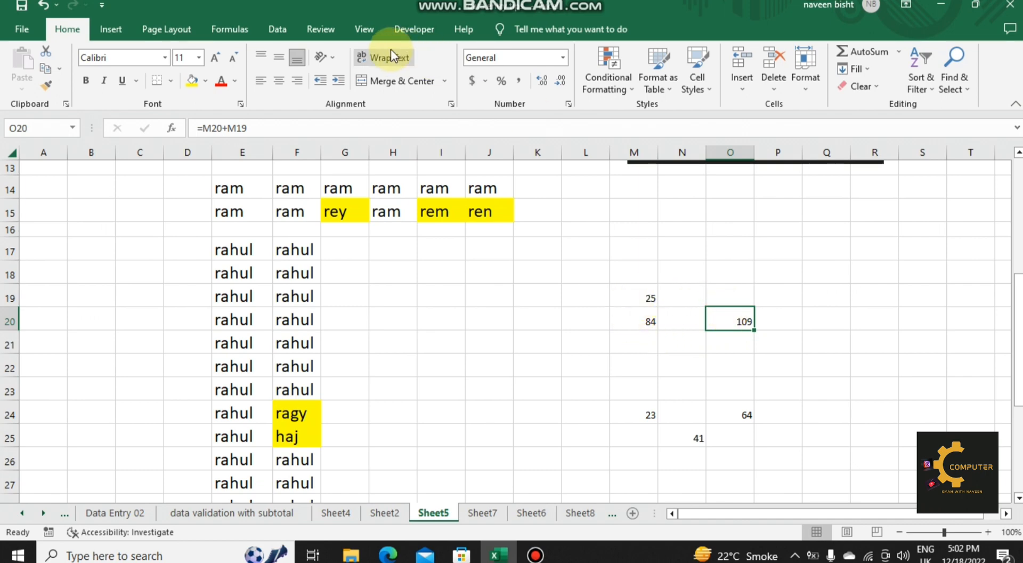
click(246, 31)
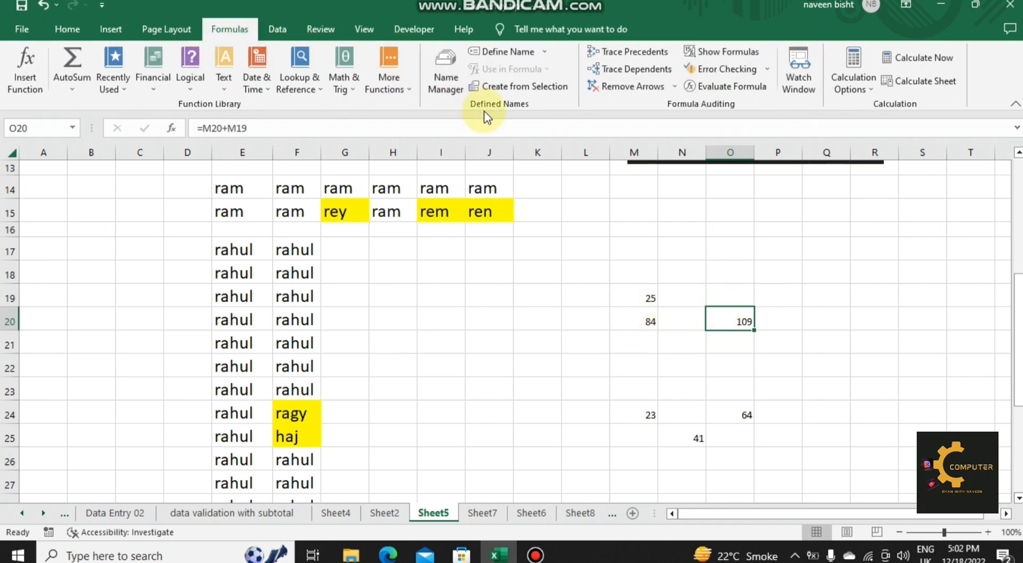
click(638, 49)
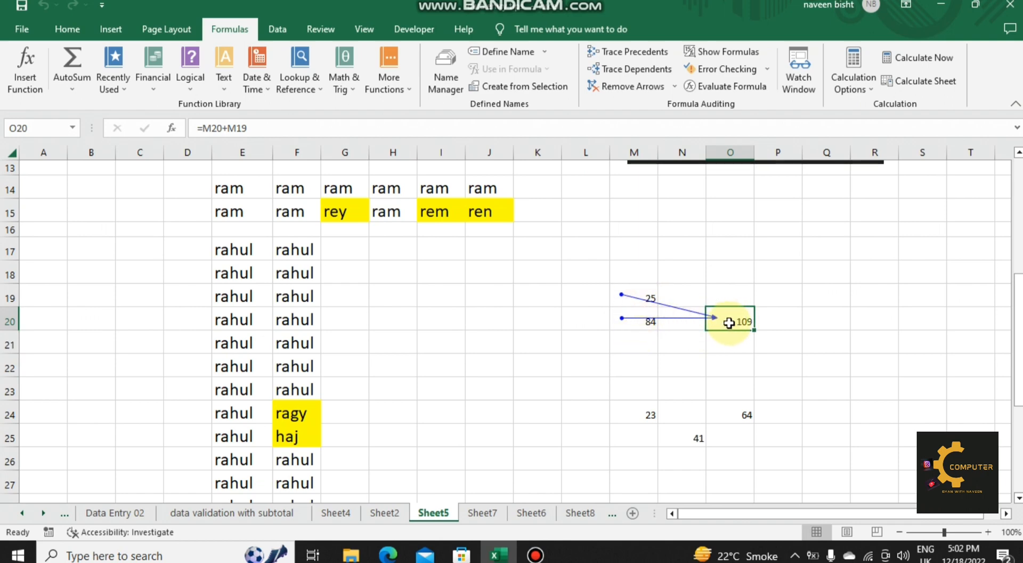
click(644, 412)
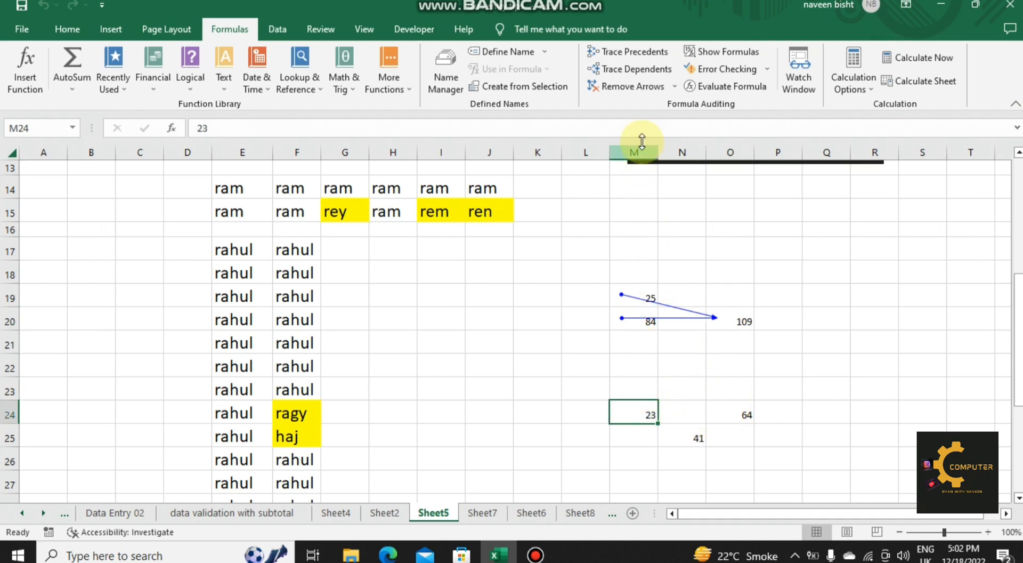
click(640, 75)
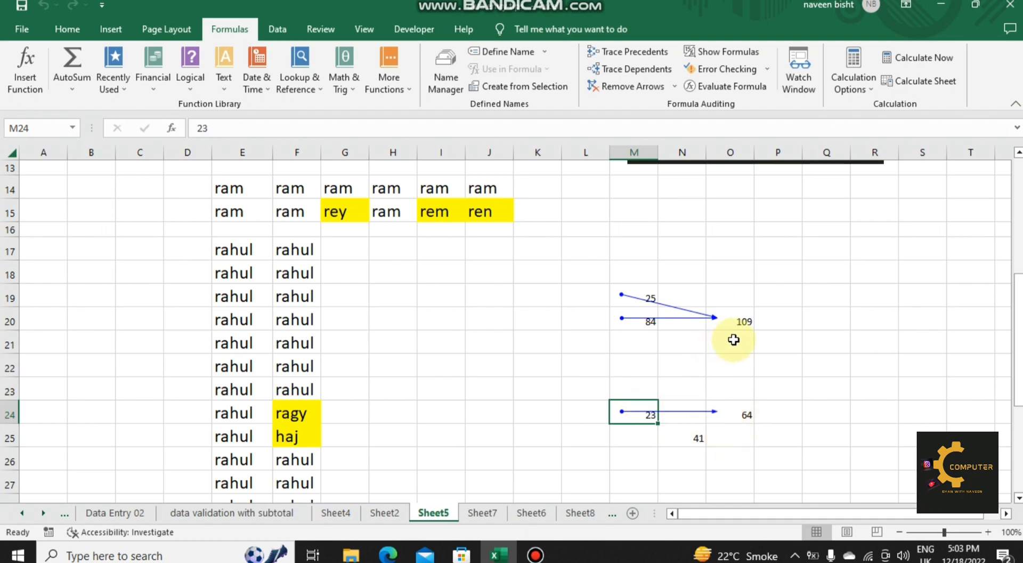
Step: Select the precedent cells of the formula in O20 using the Precedents option of Go To Special
click(740, 322)
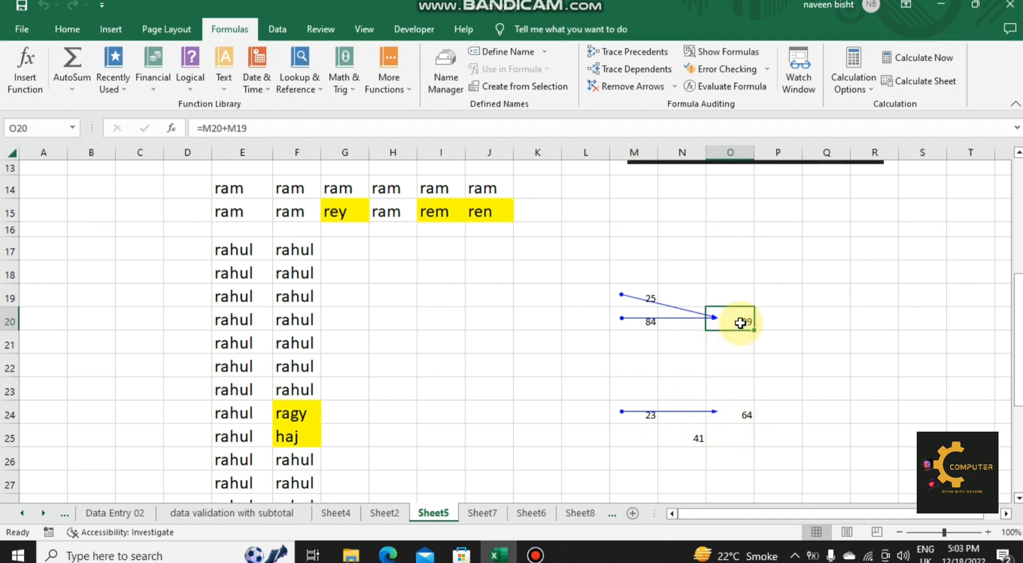
key(ctrl+g)
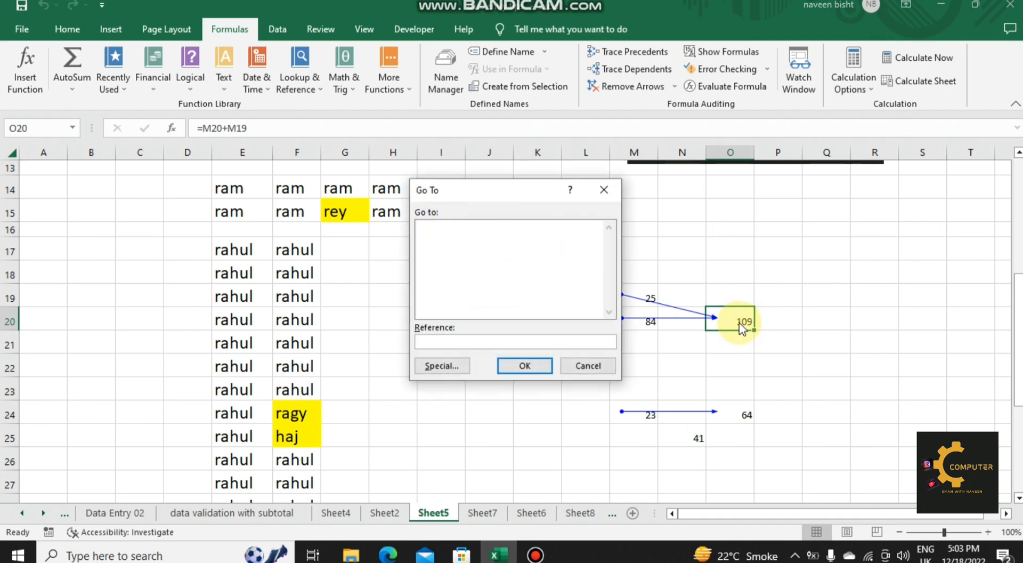
click(440, 366)
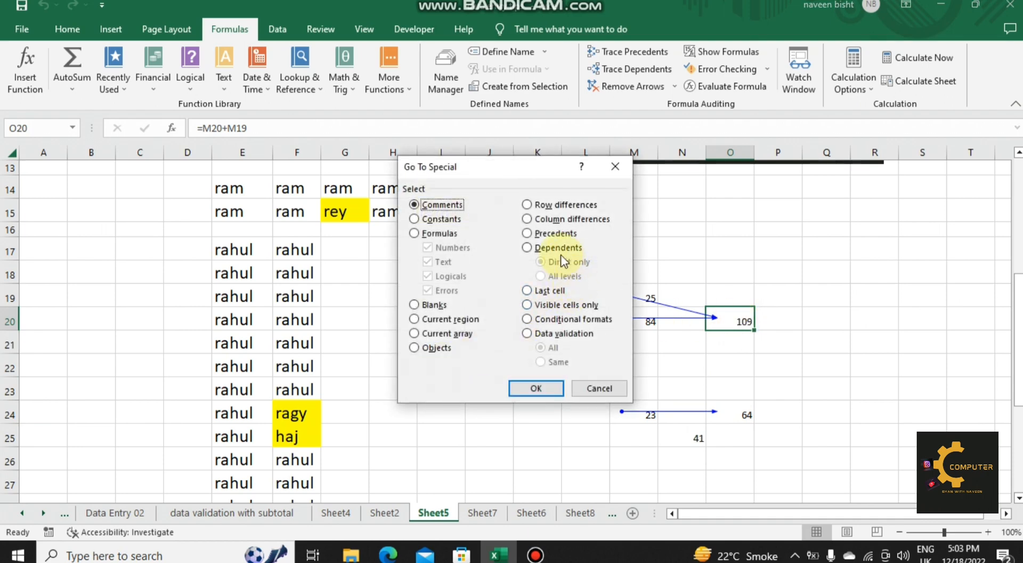
click(541, 234)
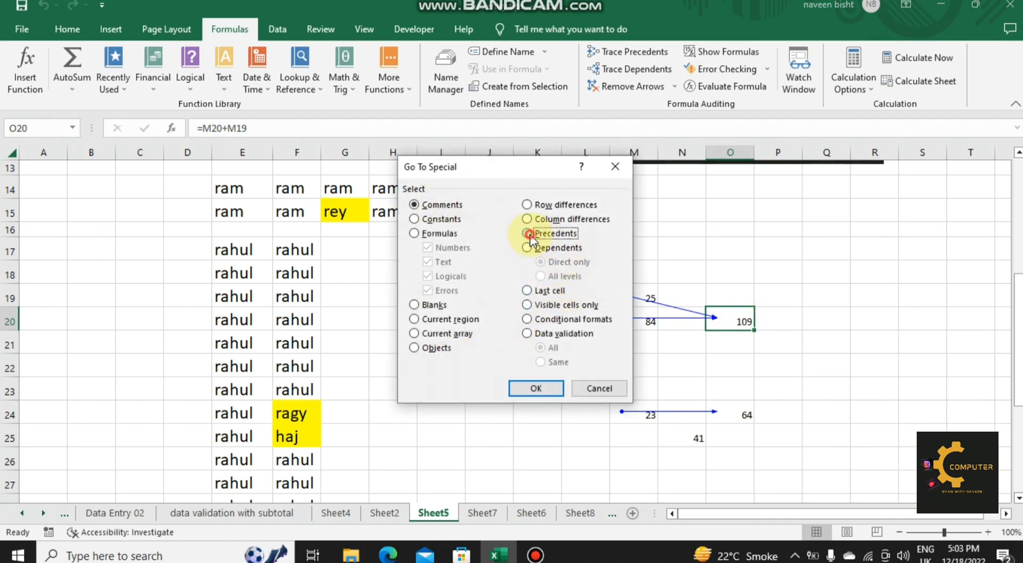
click(537, 387)
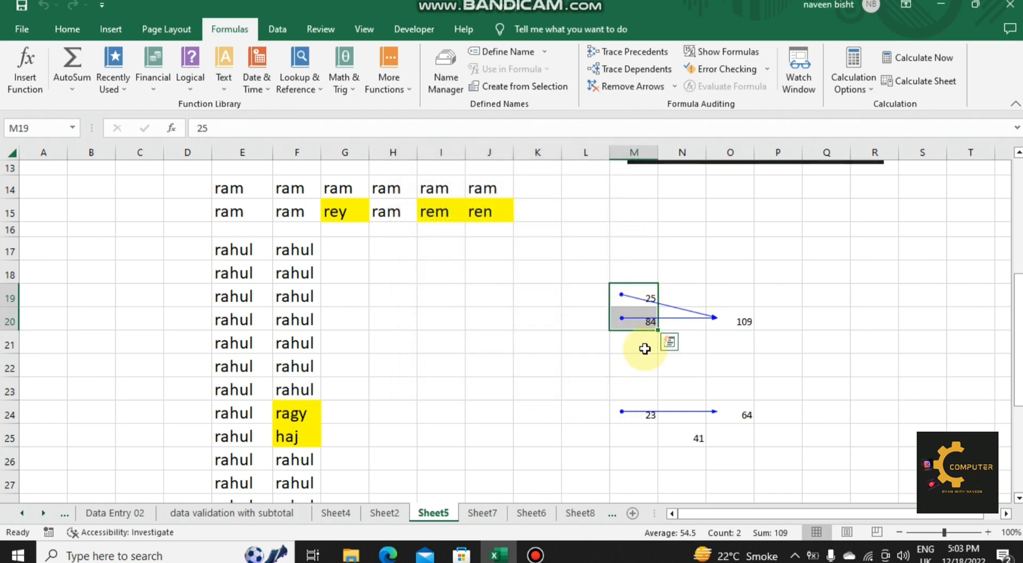
Step: Select the precedent cells of the formula in O24 using the Precedents option of Go To Special
click(741, 413)
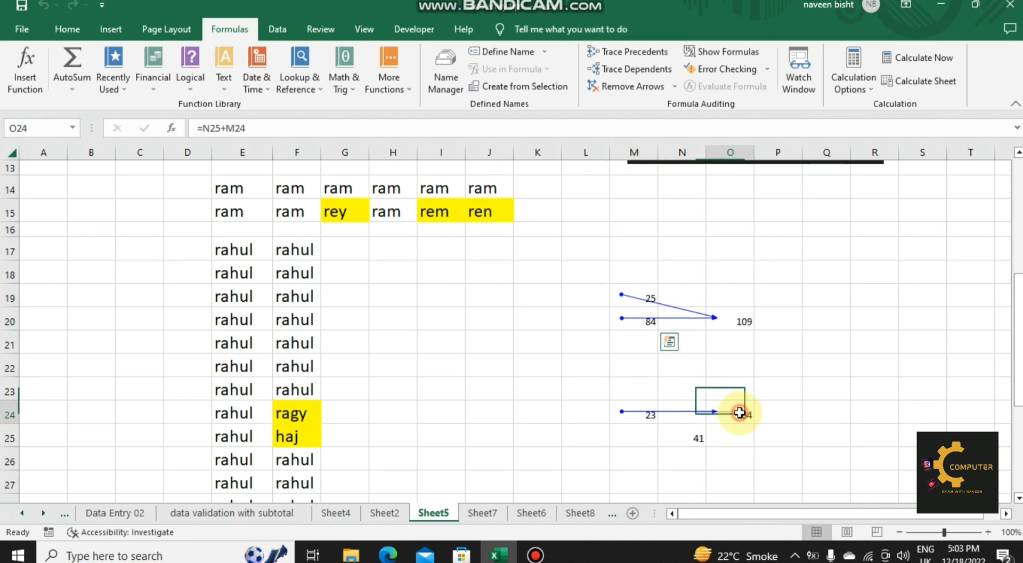
key(ctrl+g)
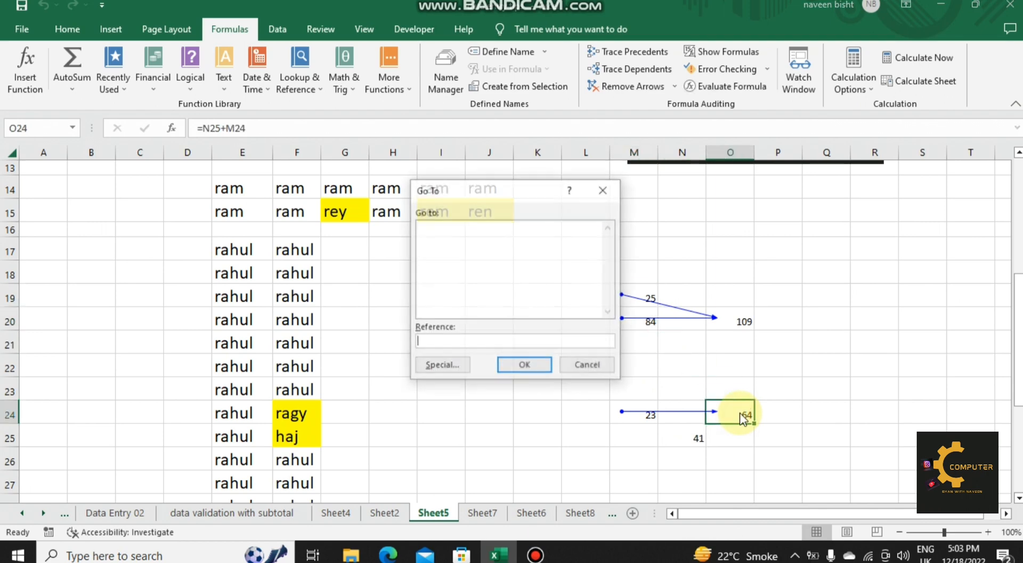
click(446, 365)
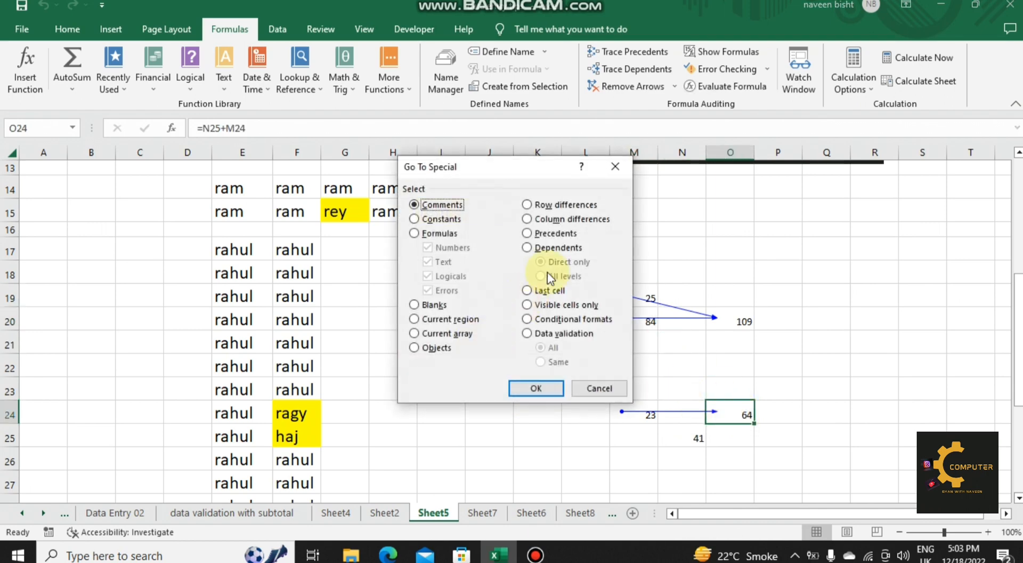
click(551, 233)
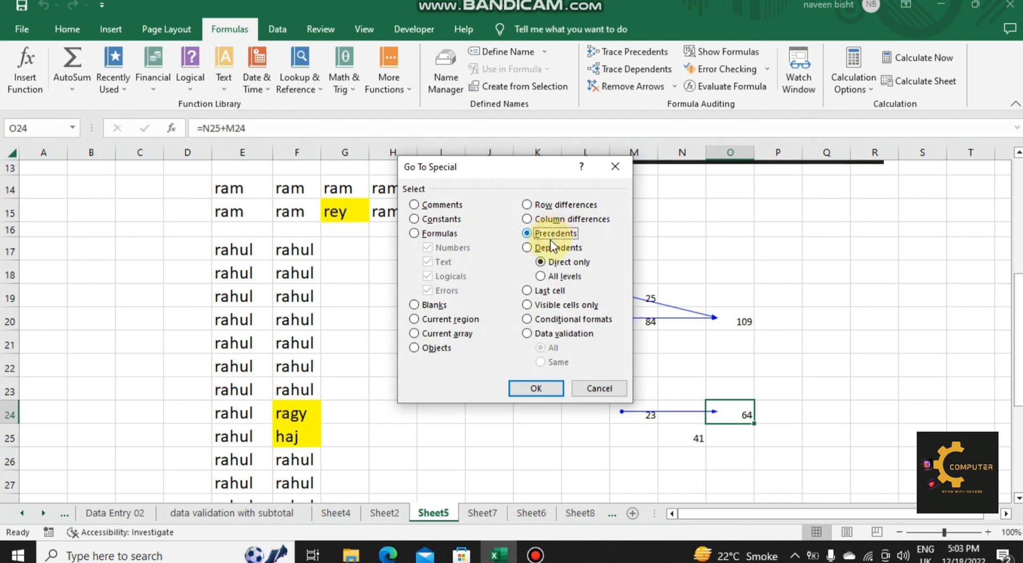
click(545, 388)
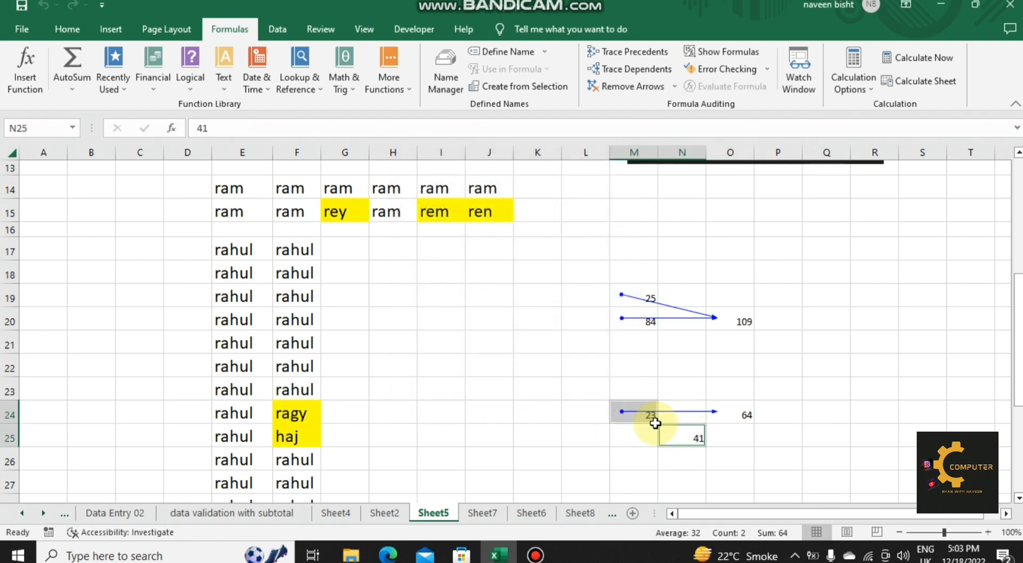
Step: Go to the direct dependents of cell N25 using Go To Special, and return to N25
click(689, 434)
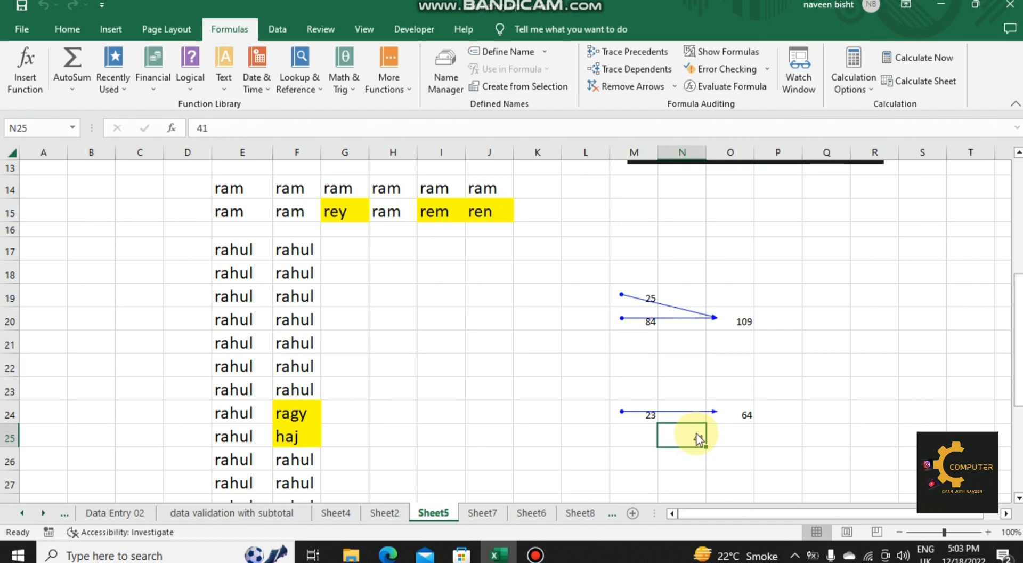
key(ctrl+g)
click(444, 362)
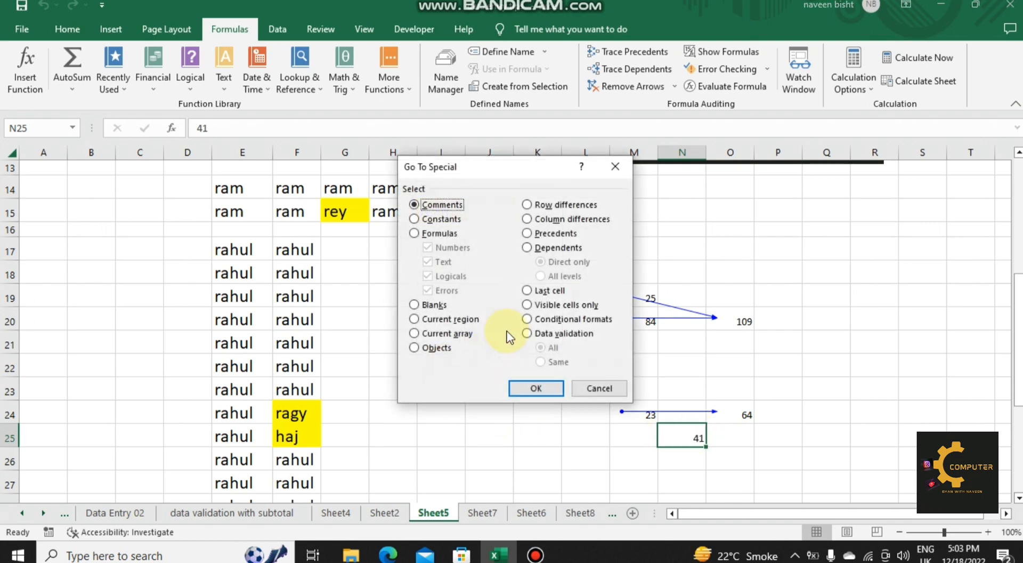
click(526, 248)
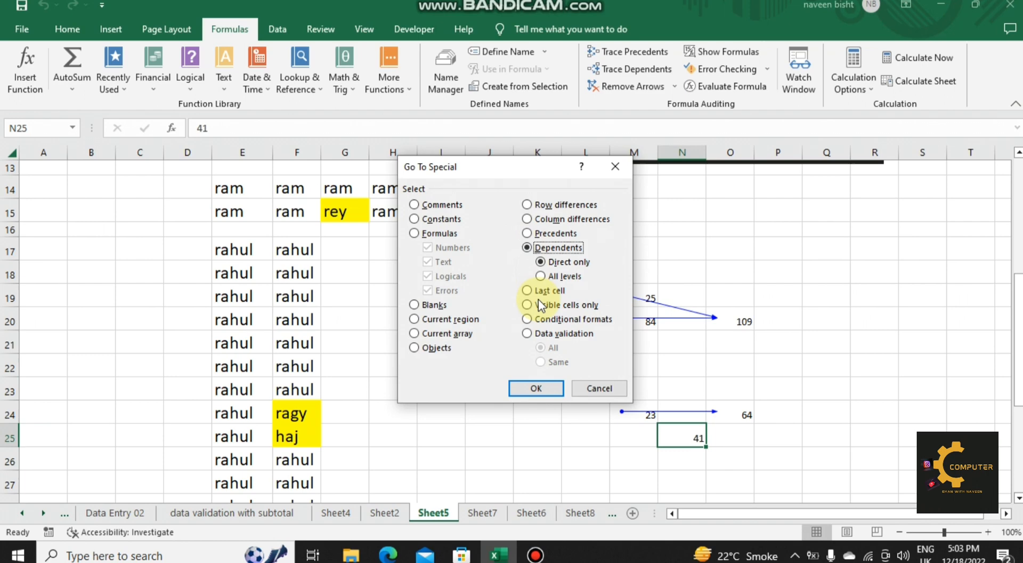
click(536, 389)
click(691, 434)
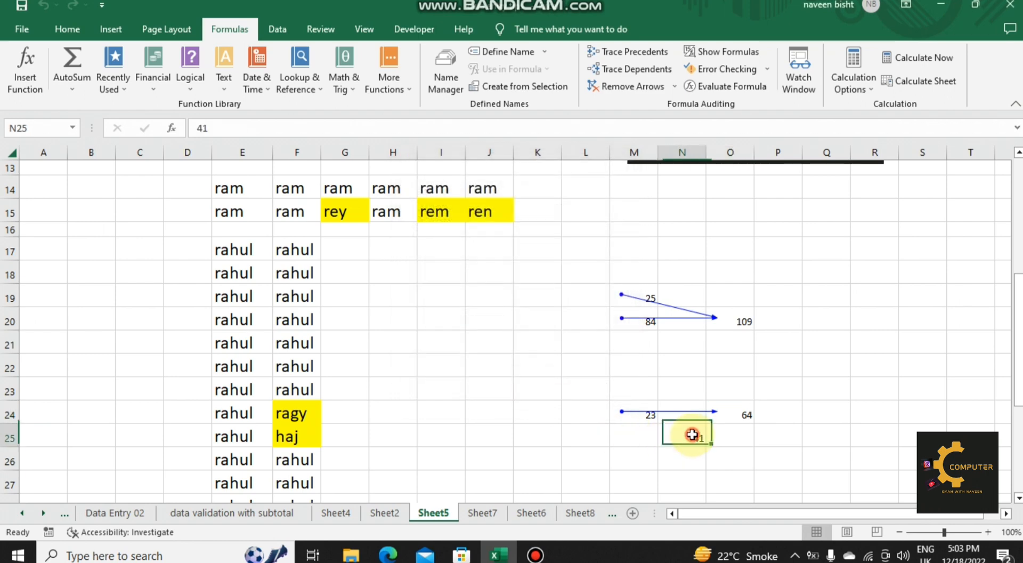
click(745, 415)
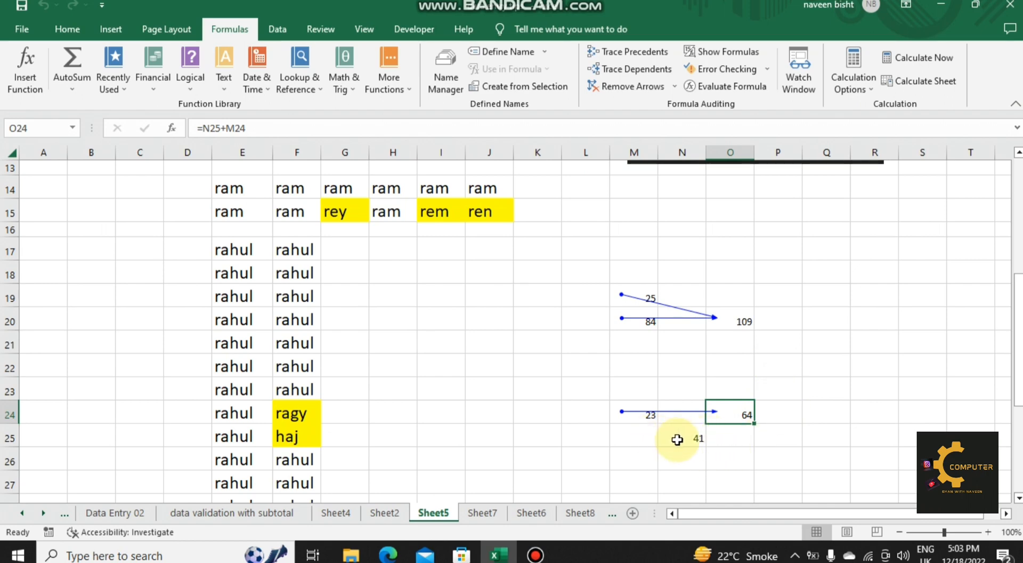
key(ctrl+g)
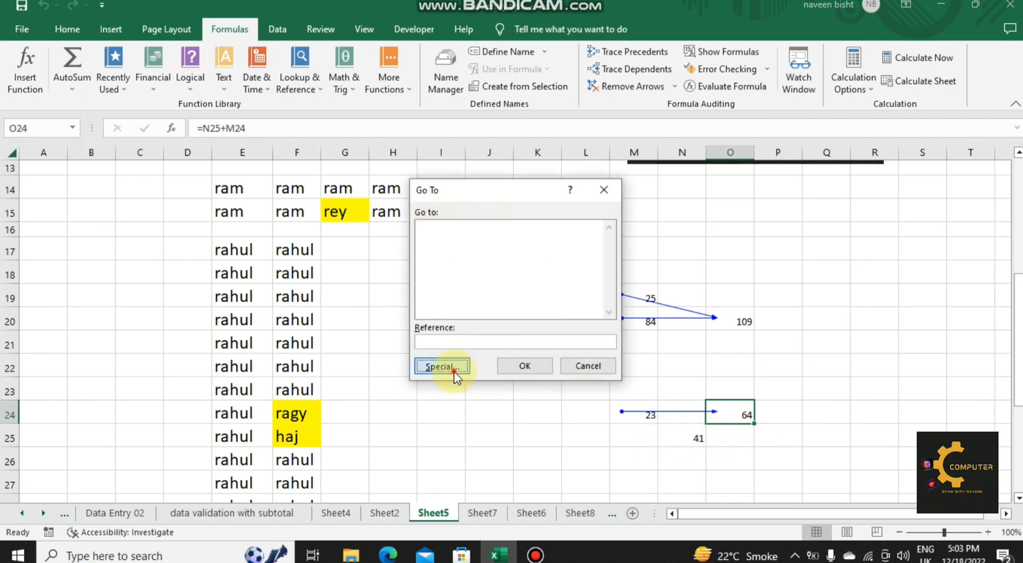
click(454, 371)
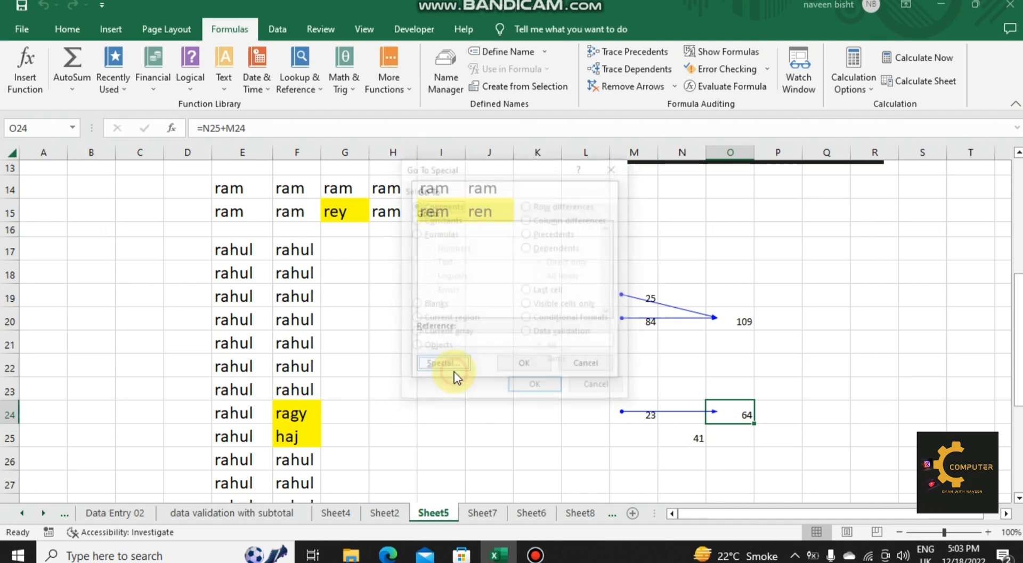
click(527, 233)
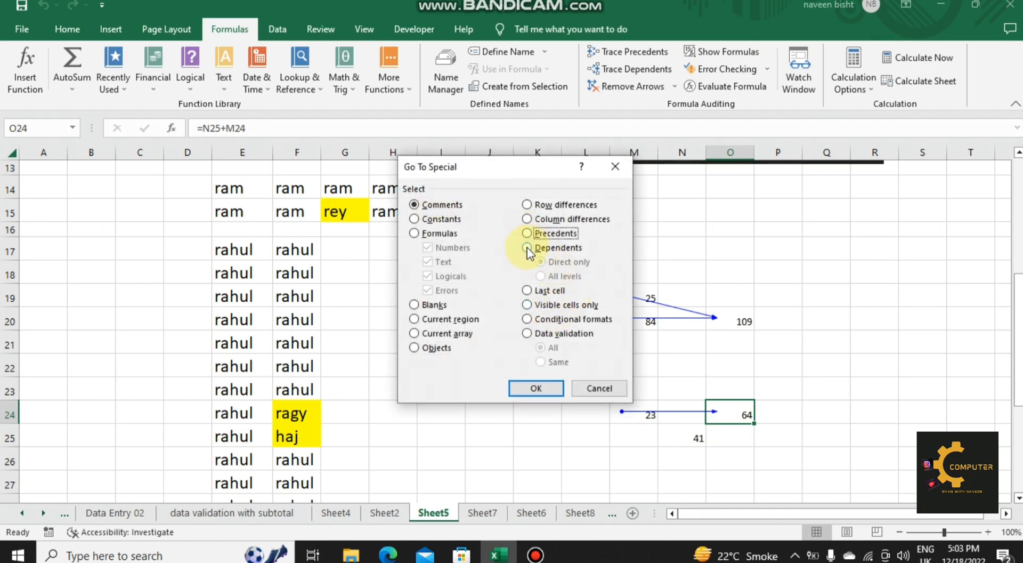
click(527, 248)
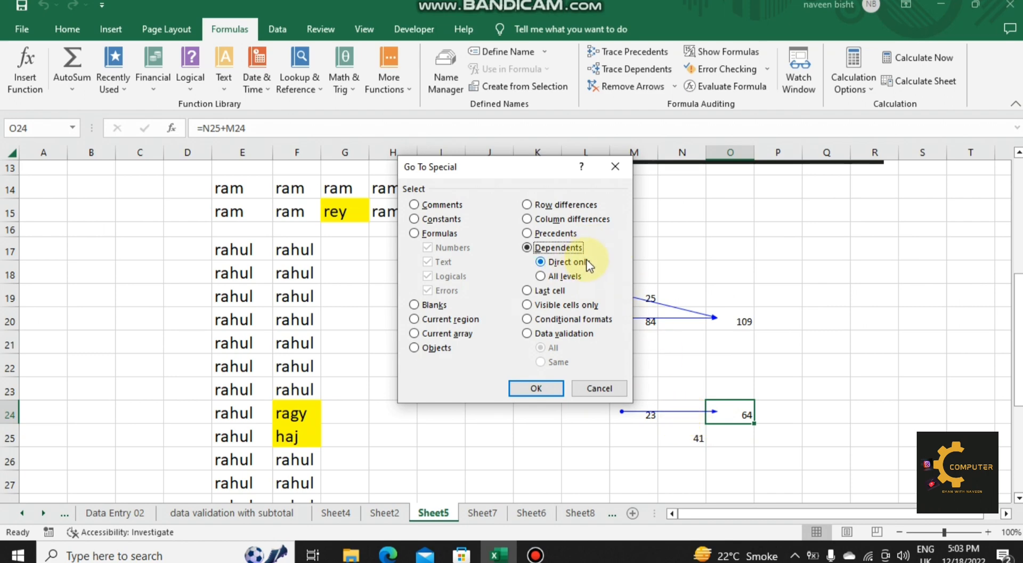
click(609, 169)
Step: Replace the value in N25 with the formula =M26+N26
click(695, 438)
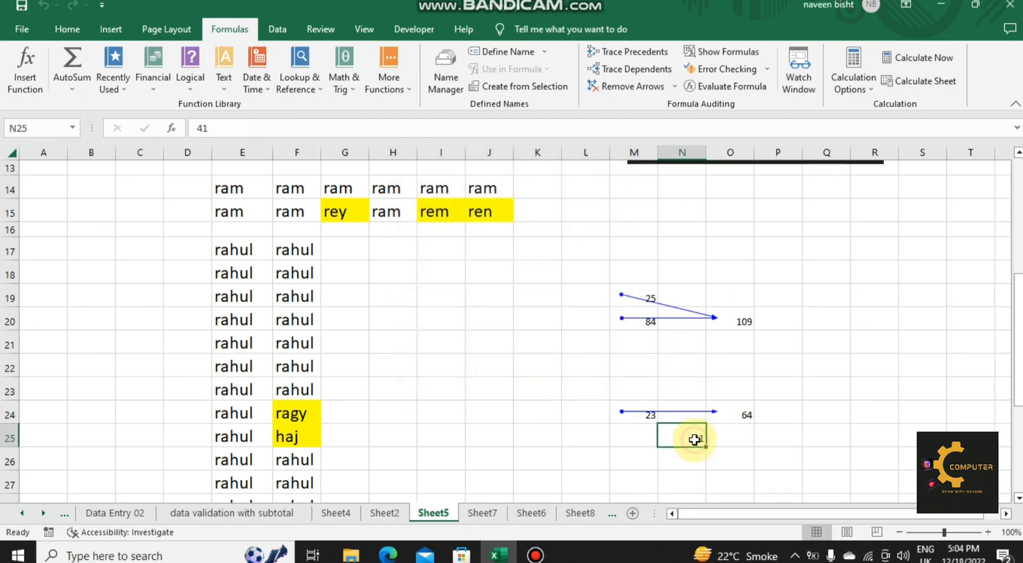
click(626, 458)
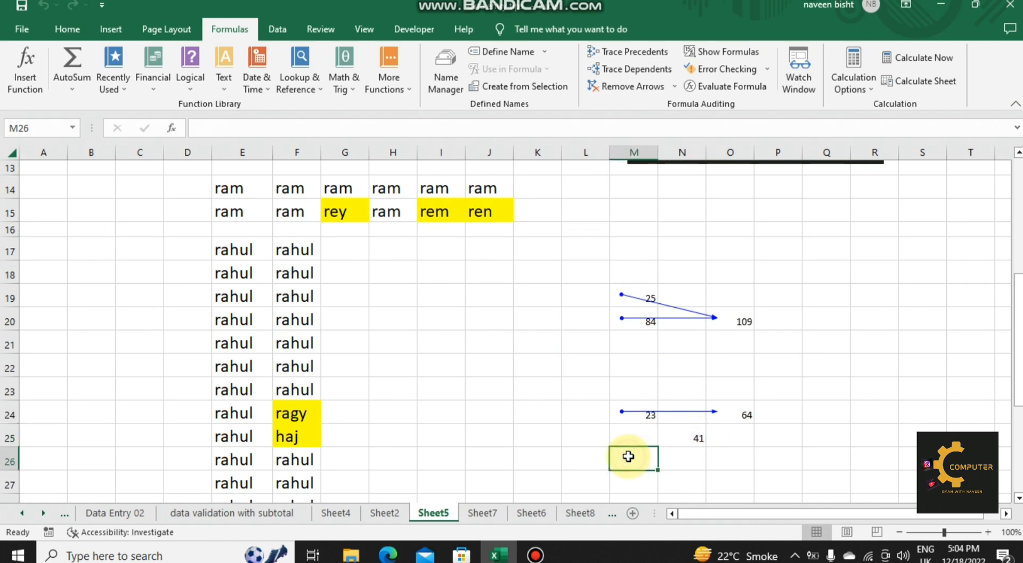
click(673, 436)
text(=)
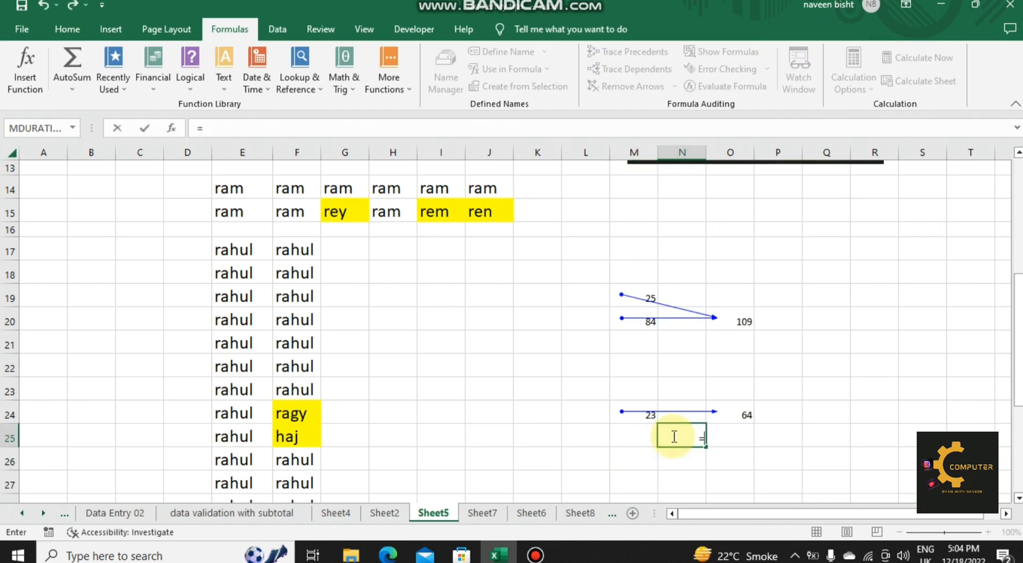
click(640, 452)
text(+)
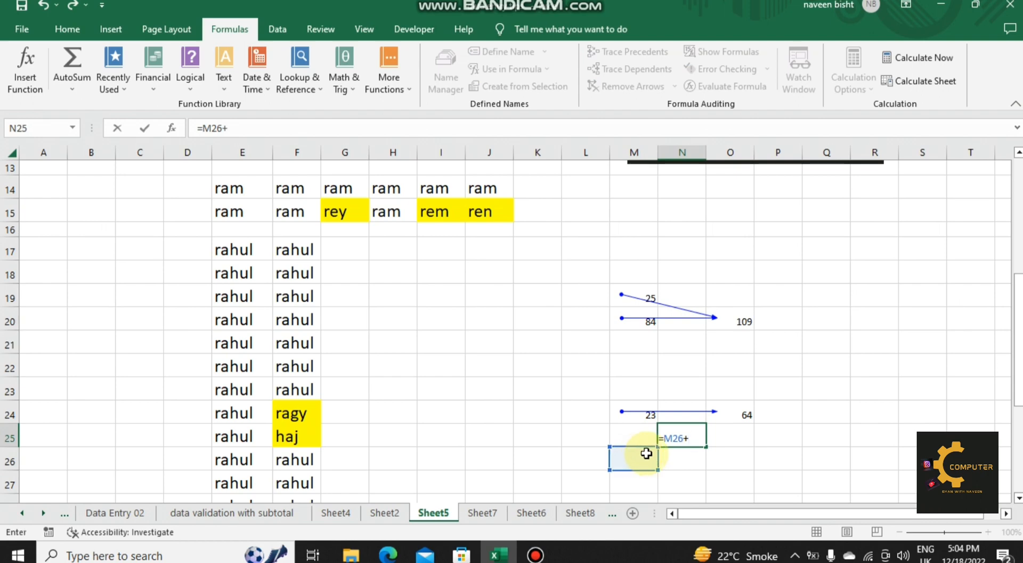
click(689, 453)
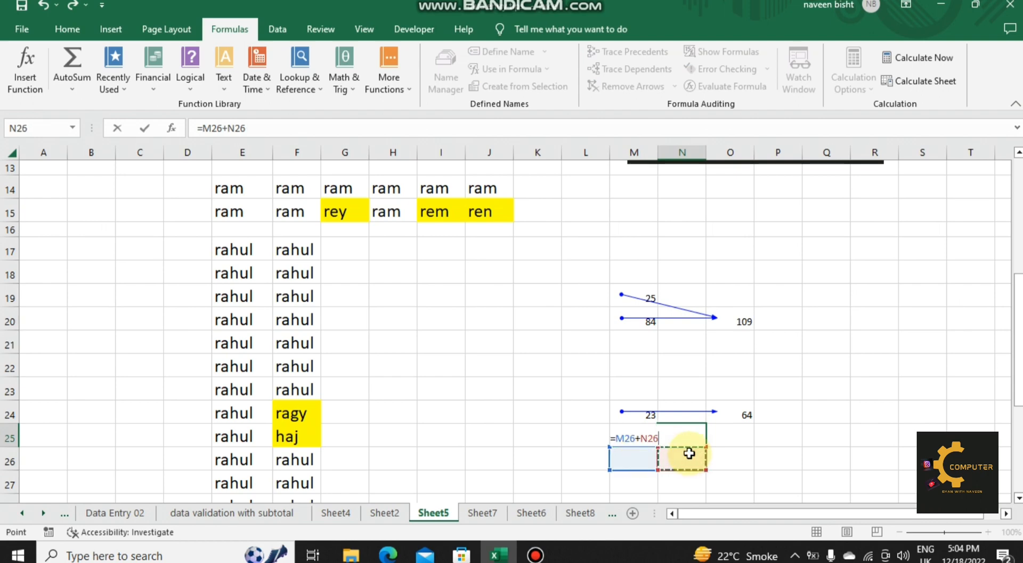
key(Return)
Step: Enter 12 in M26 and 36 in N26 as the inputs for the formula in N25
click(632, 453)
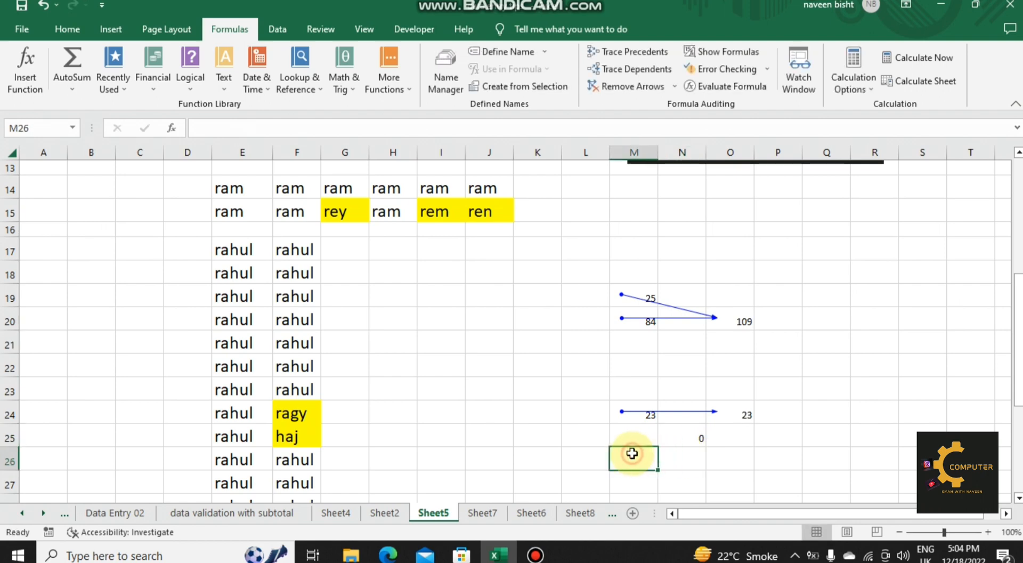
text(12)
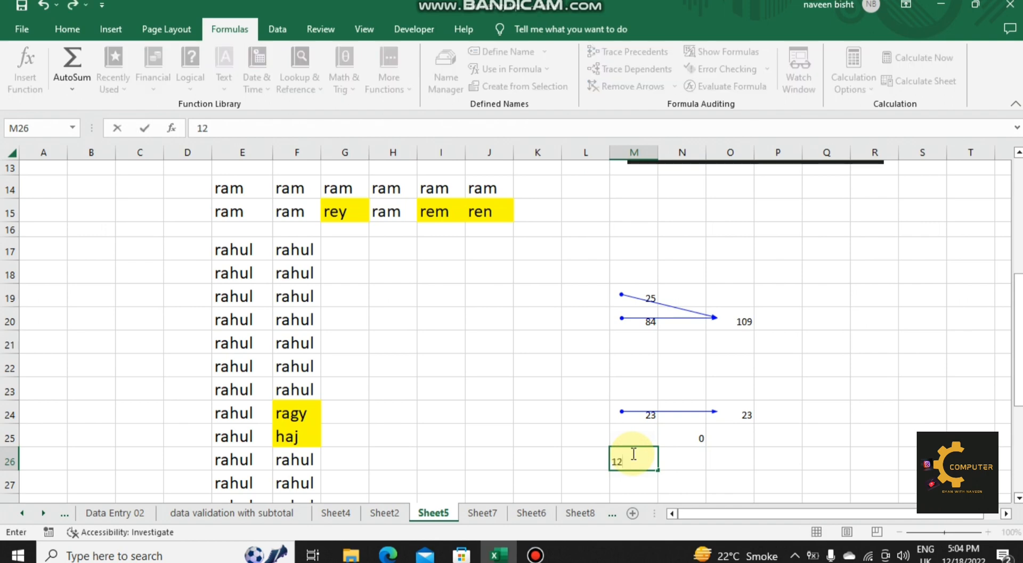
key(Tab)
text(36)
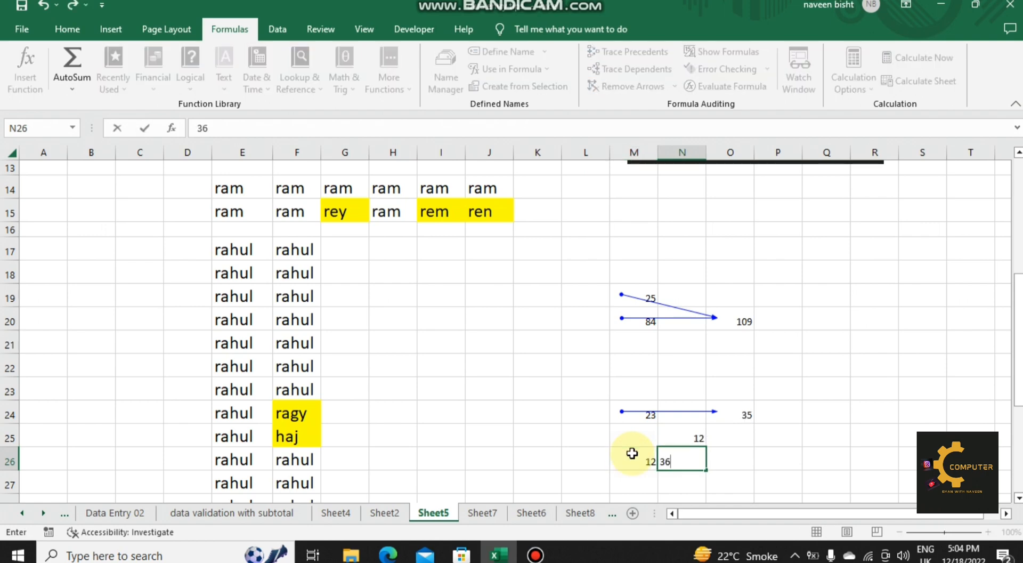
key(Return)
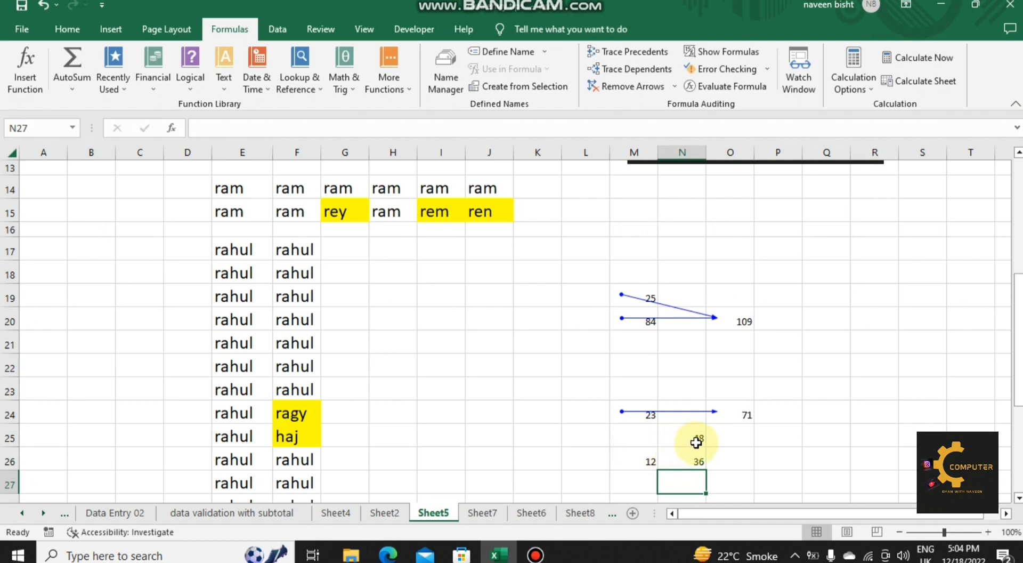
Step: Select the precedents of the formula in O24 at all levels using the Precedents option of Go To Special
click(735, 416)
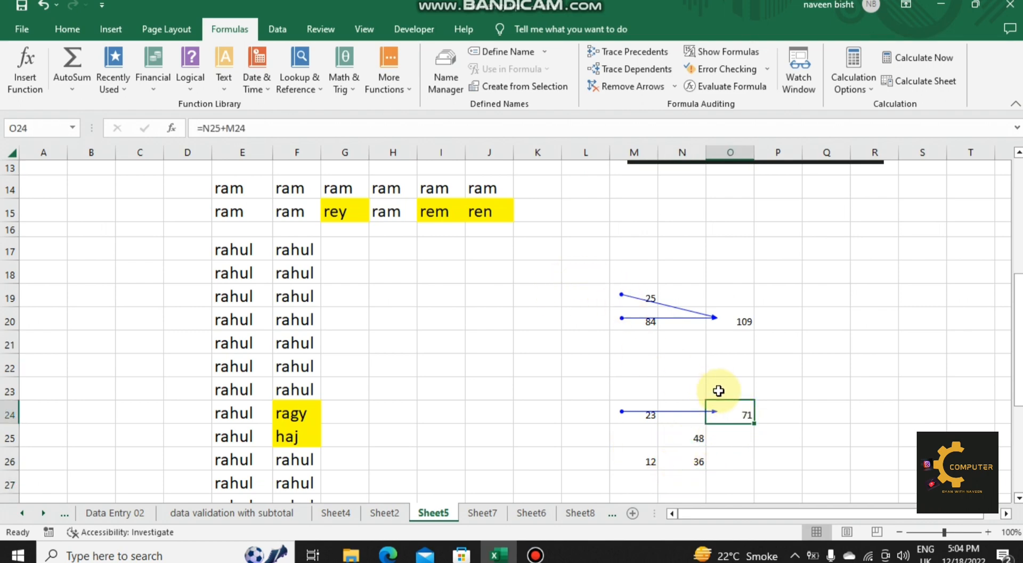
key(ctrl+g)
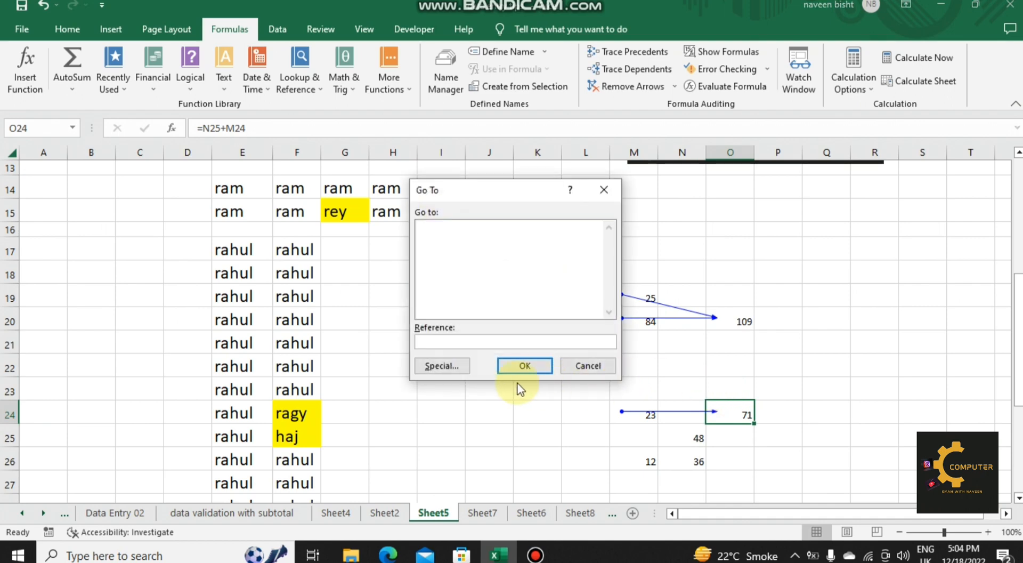
click(446, 368)
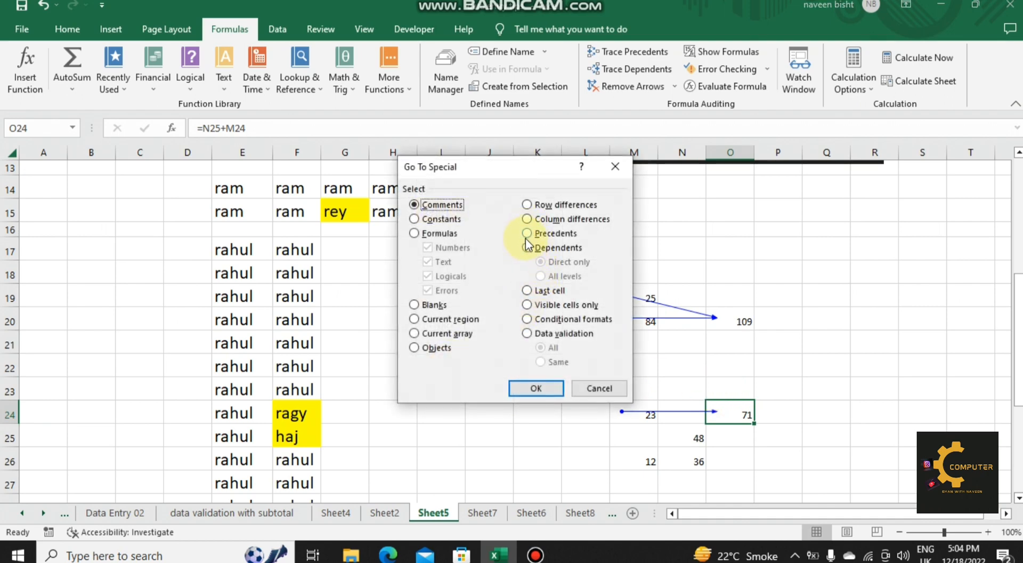
click(528, 234)
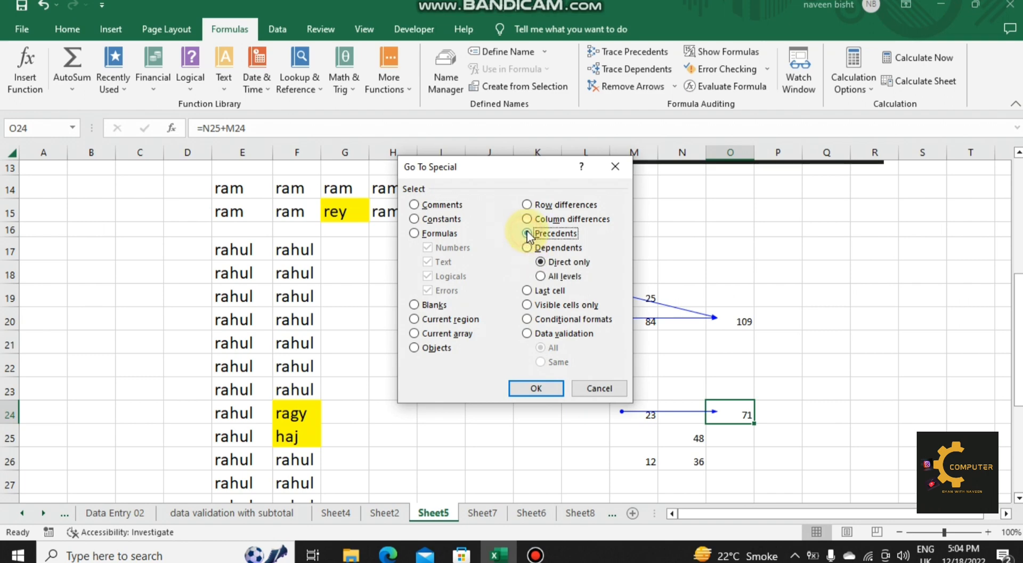
click(540, 276)
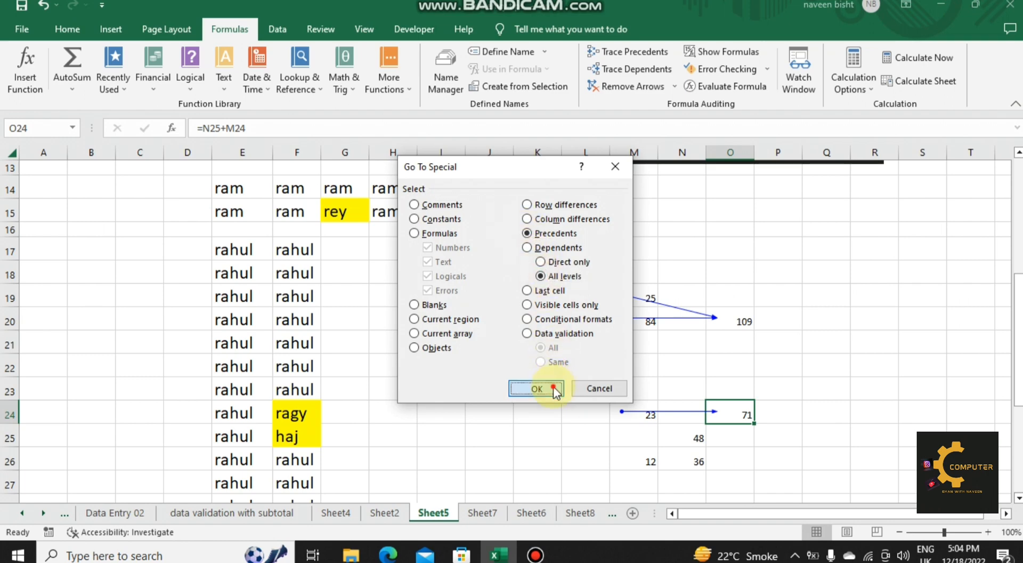
click(554, 387)
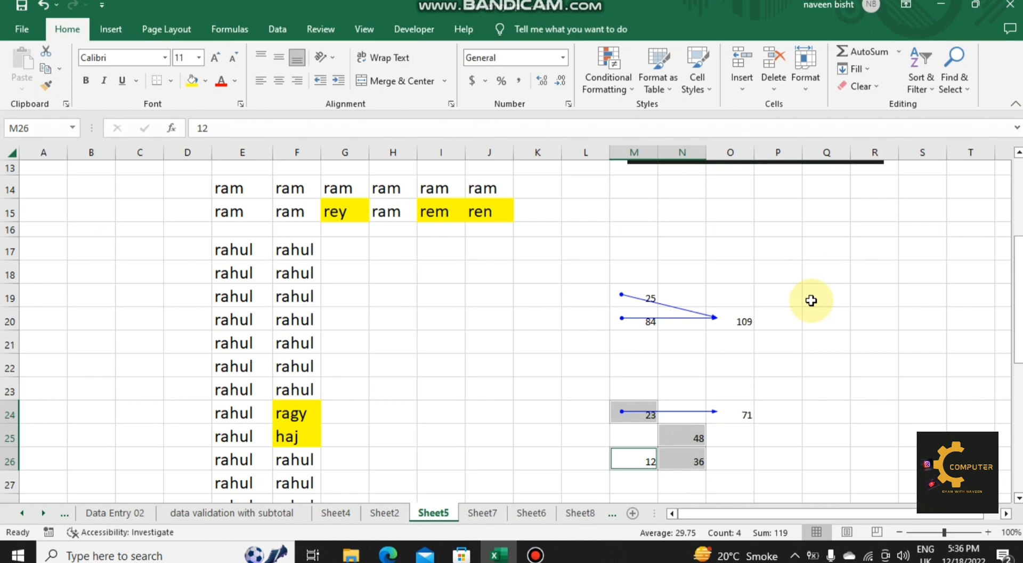
Step: Switch to Sheet2, which holds the student marks table
click(389, 512)
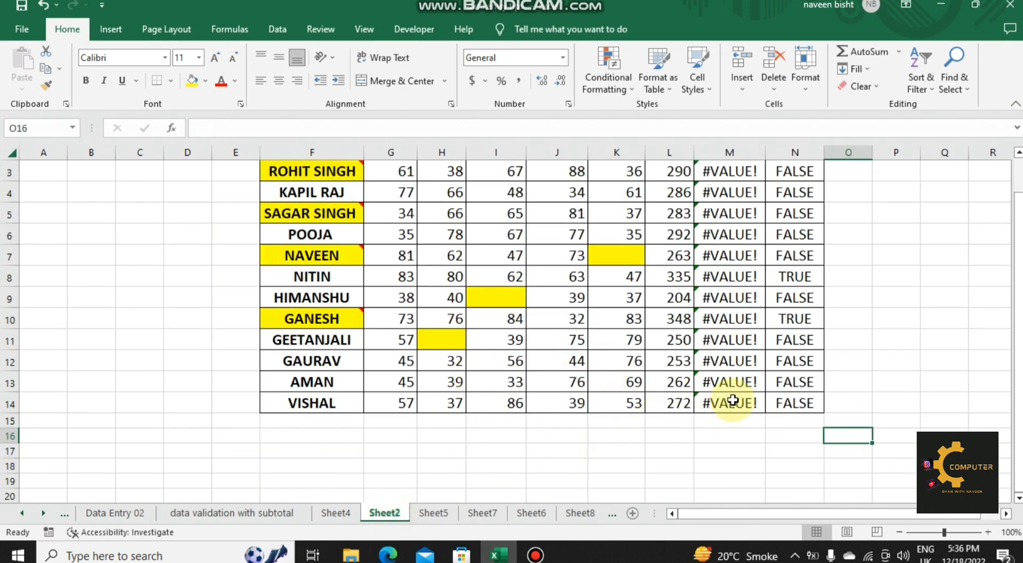
drag(1018, 333, 1018, 300)
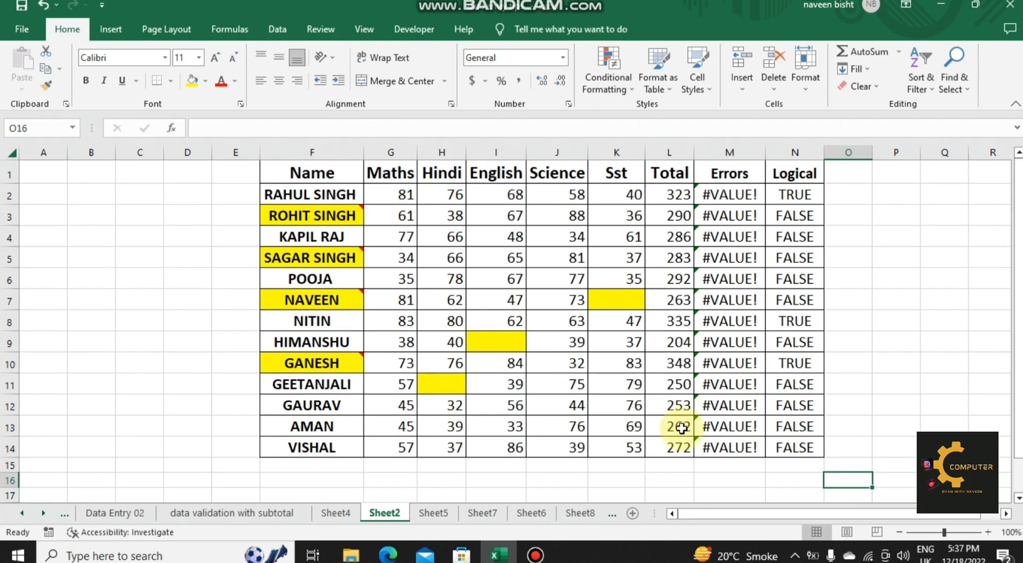
click(675, 476)
key(F5)
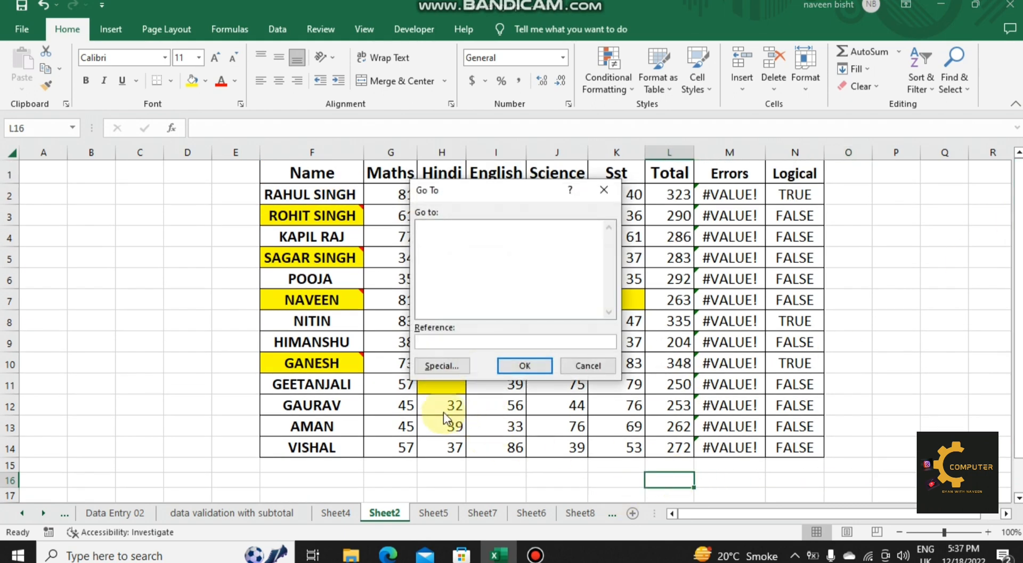
click(440, 364)
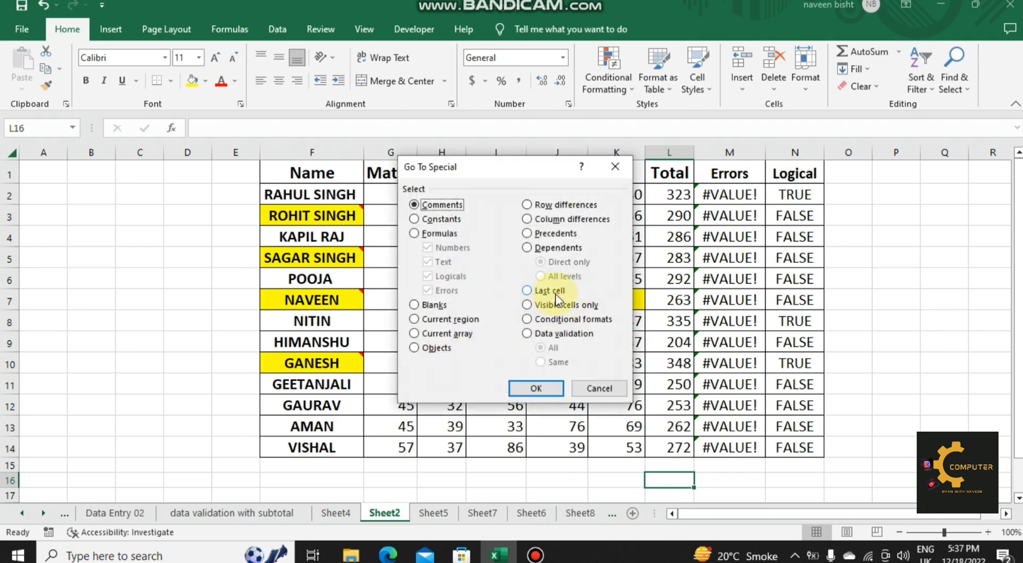
click(598, 388)
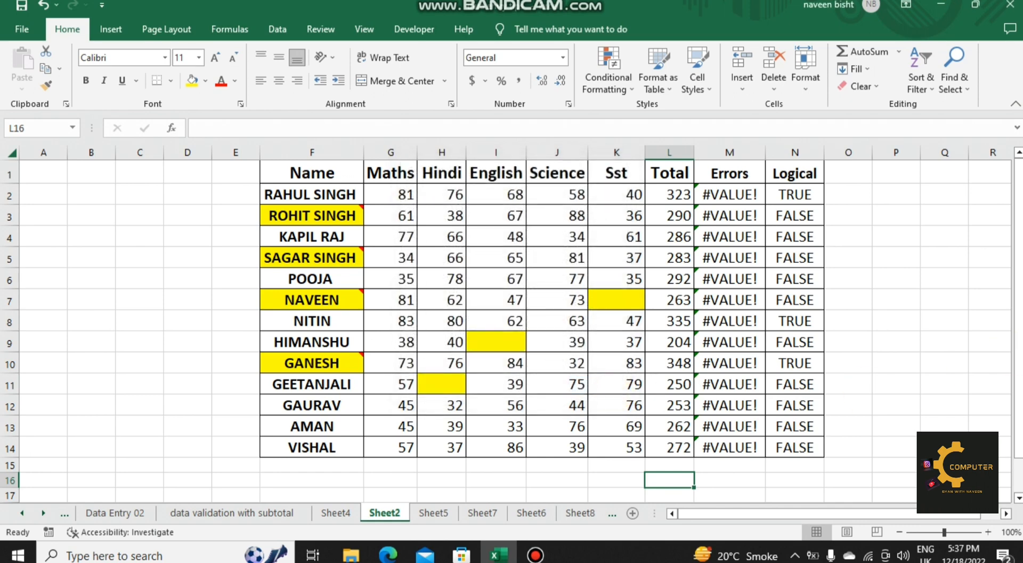
Step: Enter 256 in cell Q31, well below the marks table on Sheet2
drag(1018, 330, 1018, 365)
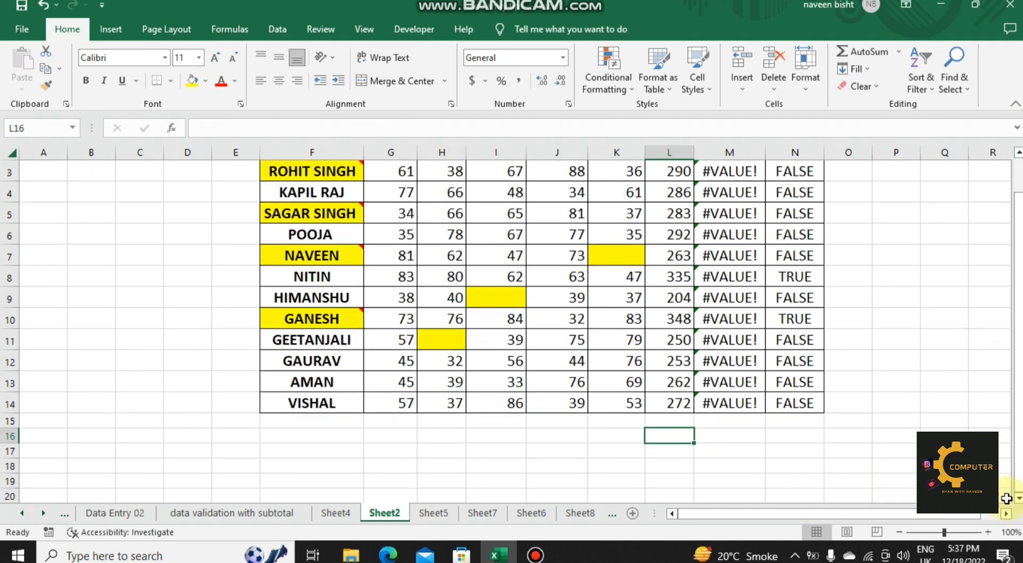
drag(1018, 498, 1018, 498)
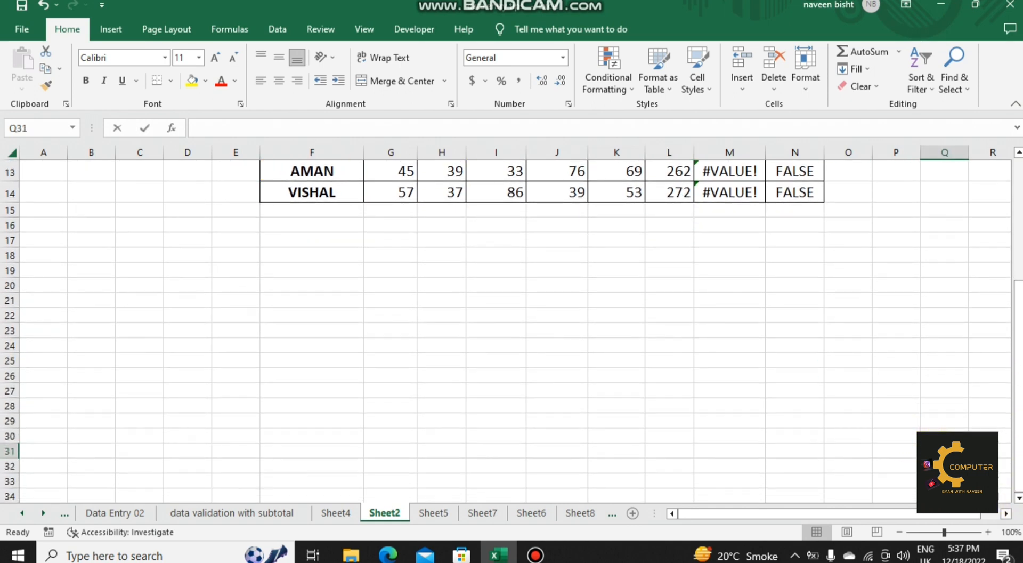
text(256)
click(882, 328)
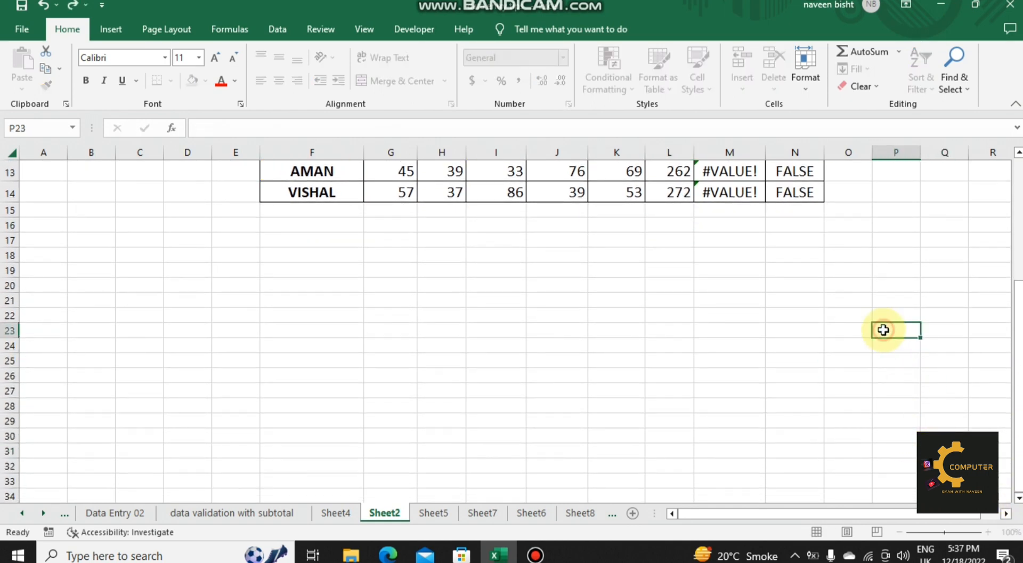
Step: Starting from cell K6 in the marks table, go to the sheet's last used cell with the Last cell option of Go To Special
drag(1018, 379, 1017, 261)
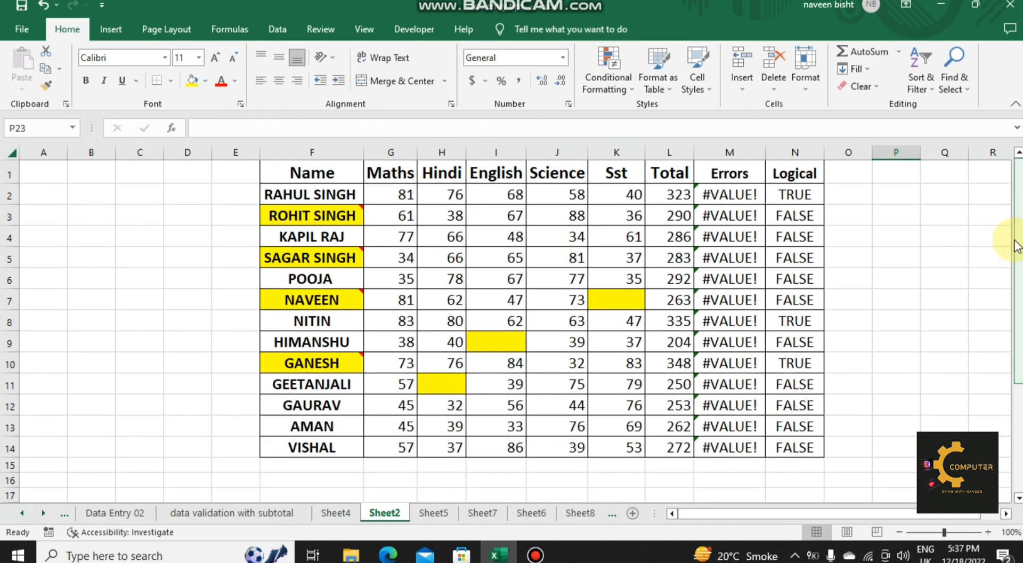
click(621, 273)
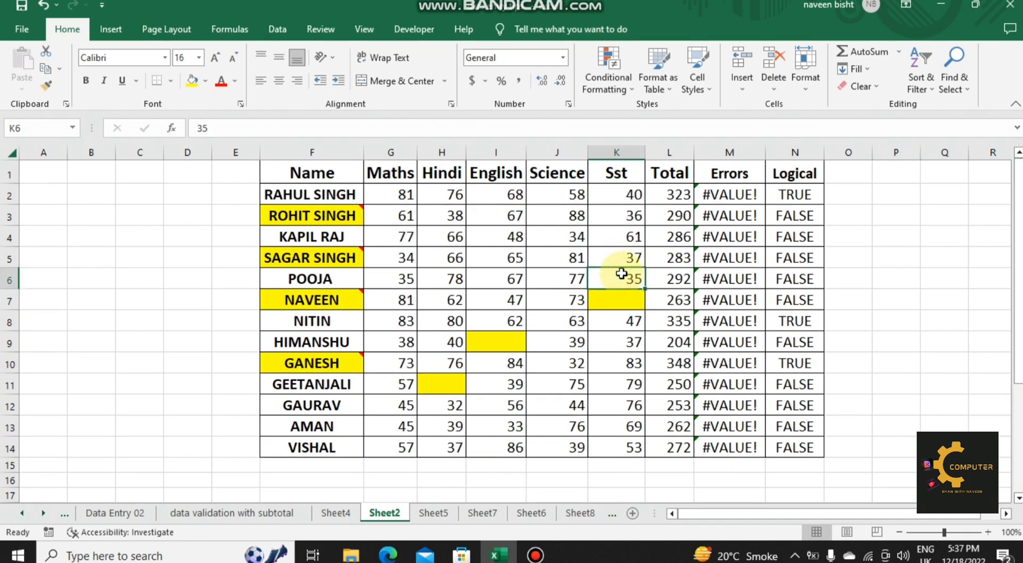
key(ctrl+g)
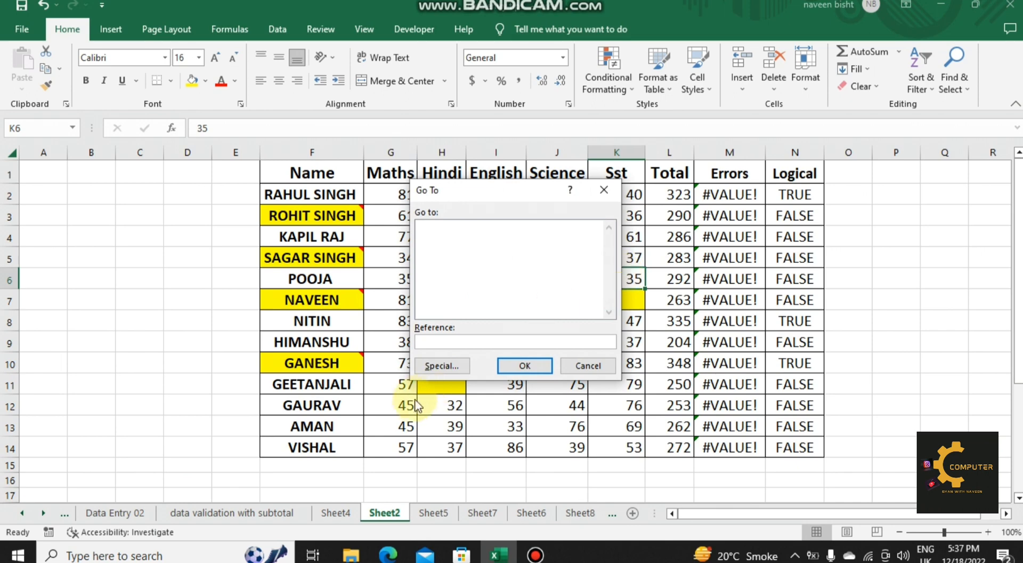
click(446, 366)
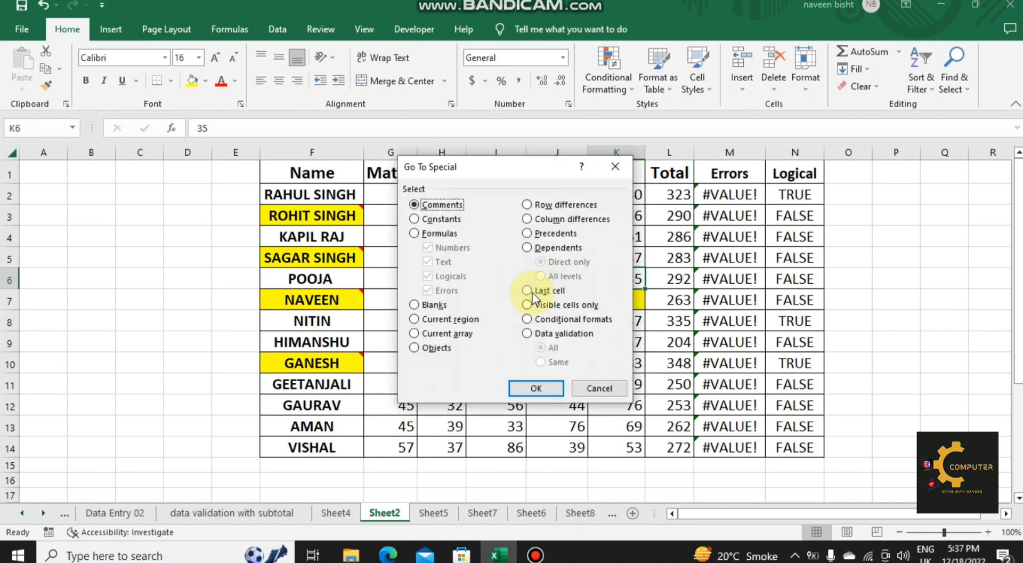
click(527, 291)
click(544, 387)
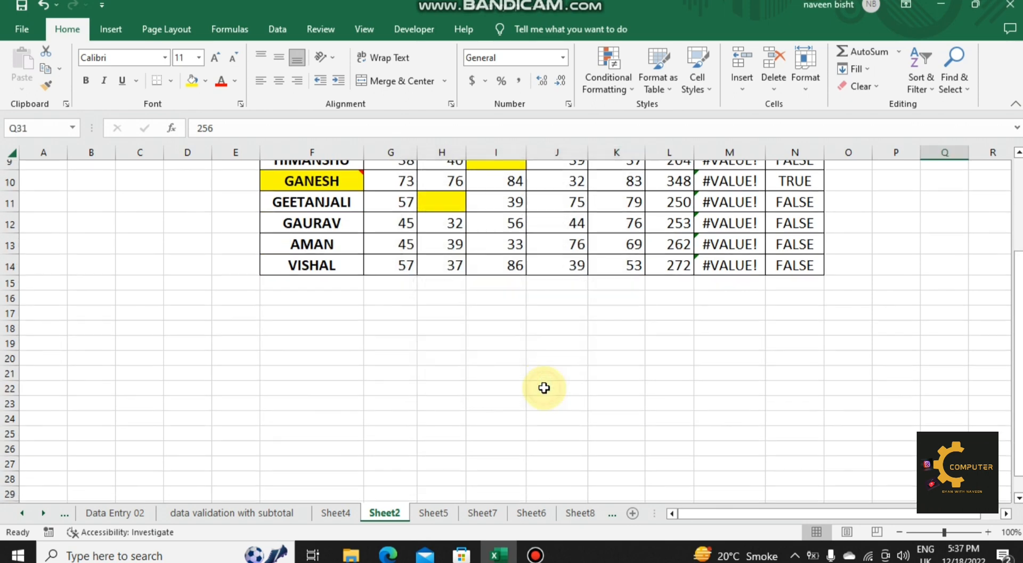
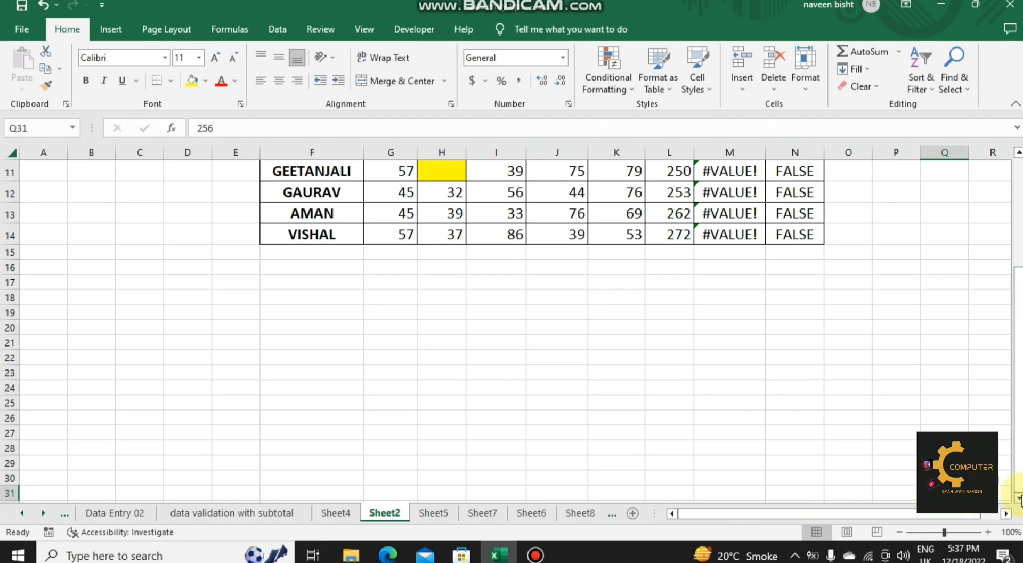
Step: Enter 256 in cell Q40 on Sheet2, below the existing entry in Q31
click(1018, 498)
click(1018, 498)
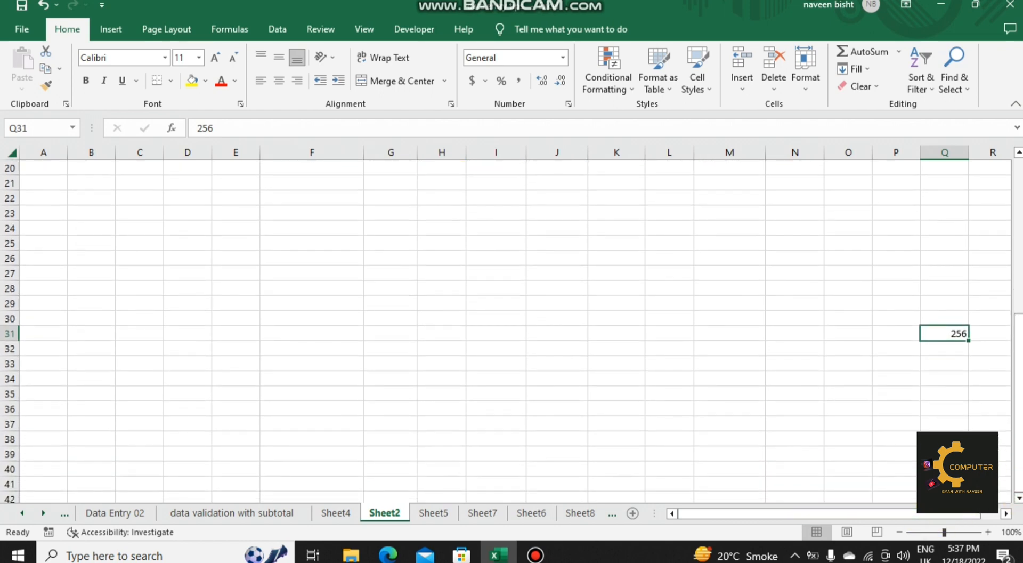
click(944, 469)
text(256)
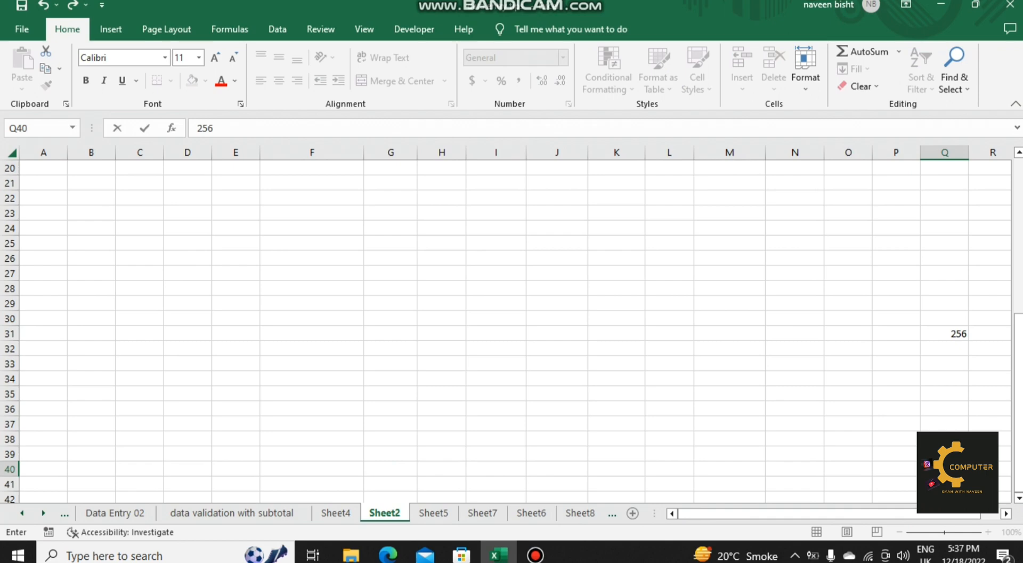
click(781, 364)
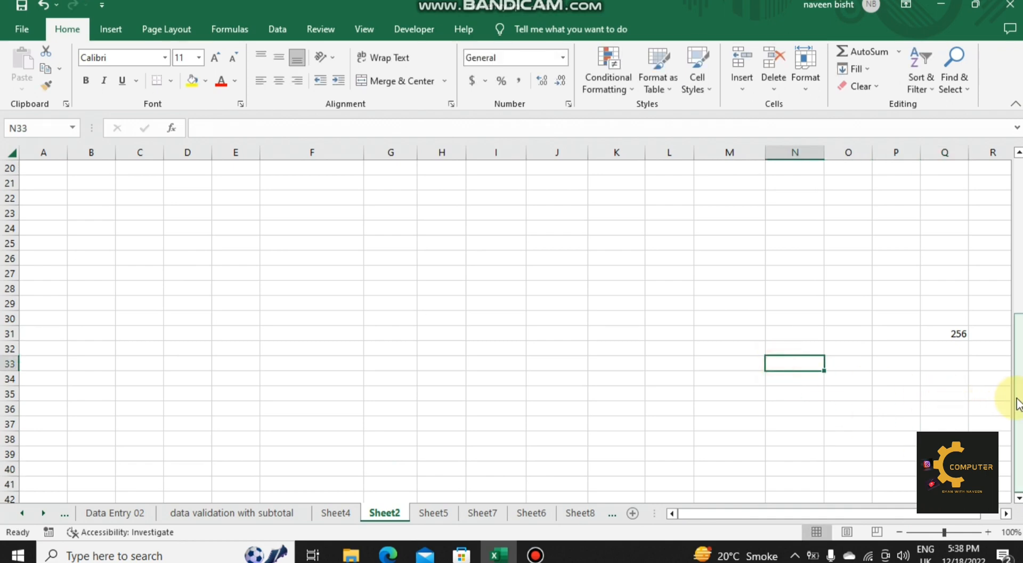
Step: Starting from cell O6 beside the marks table, go to the sheet's last used cell with the Last cell option of Go To Special
drag(1018, 403, 1019, 242)
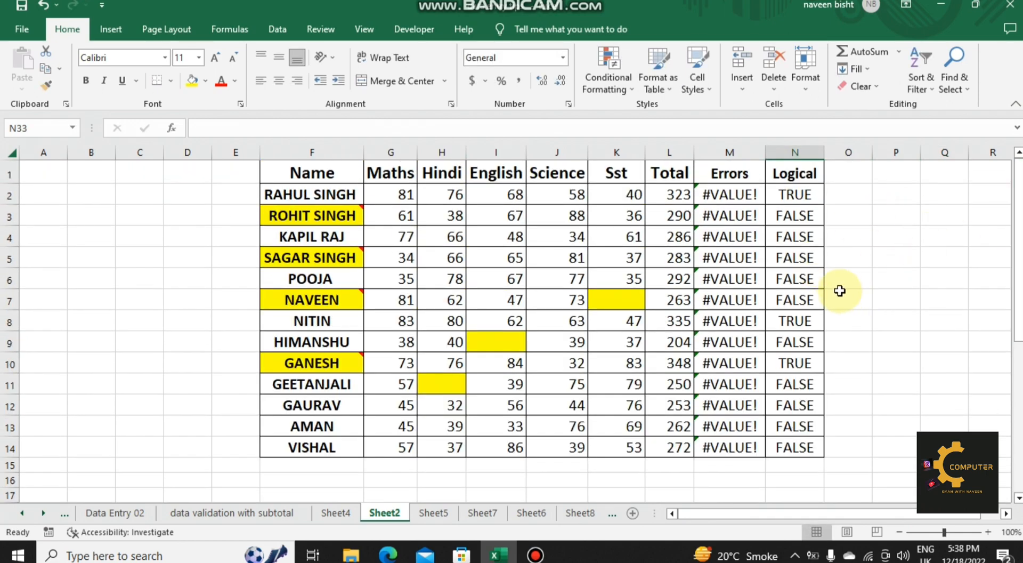
click(838, 276)
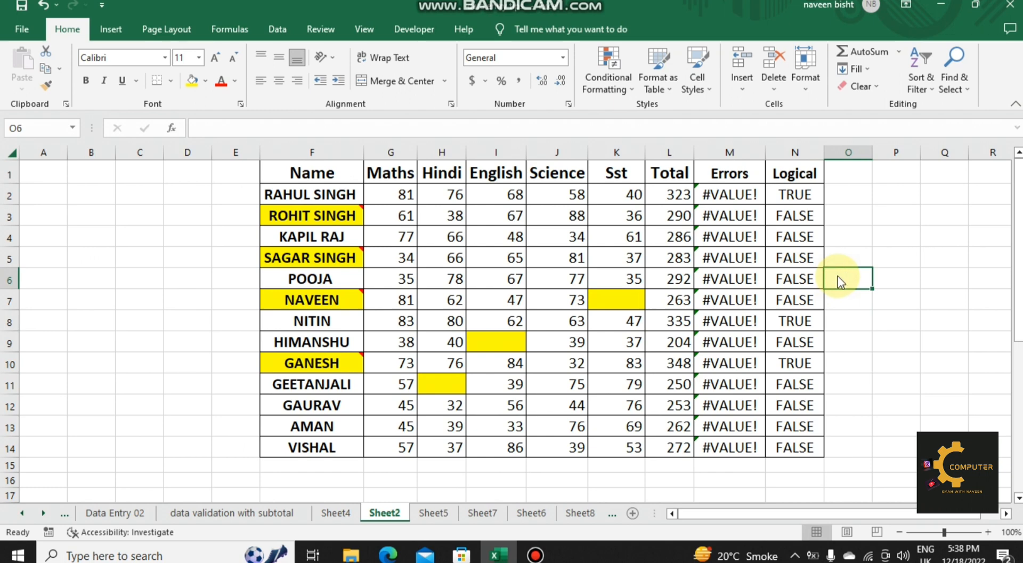
key(ctrl+g)
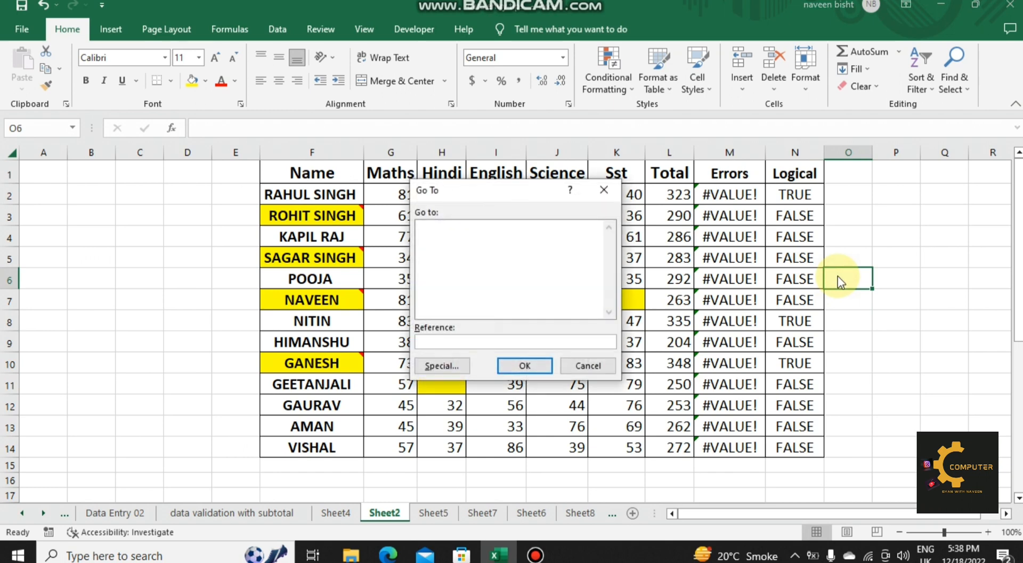
click(446, 368)
click(538, 293)
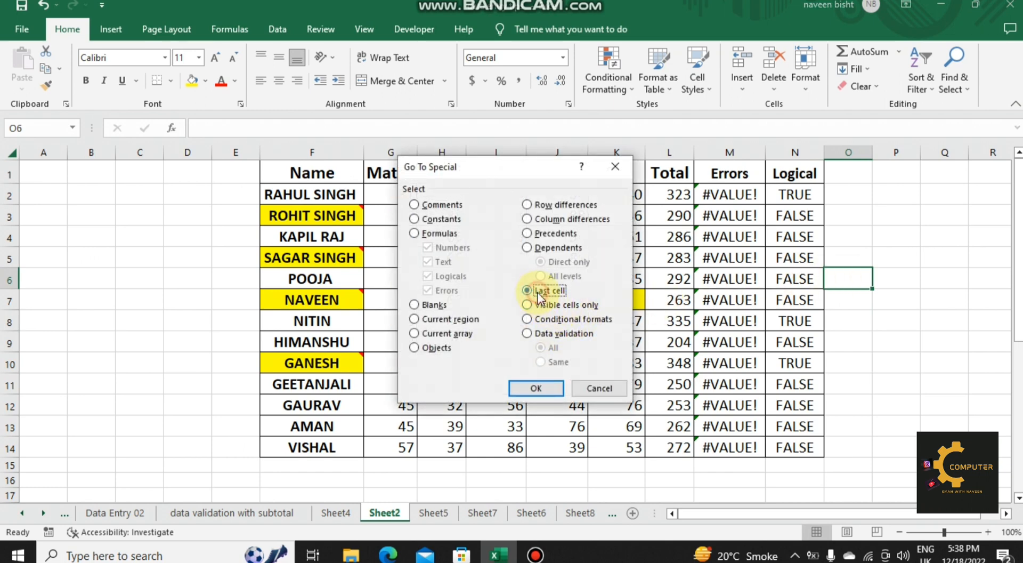
click(545, 384)
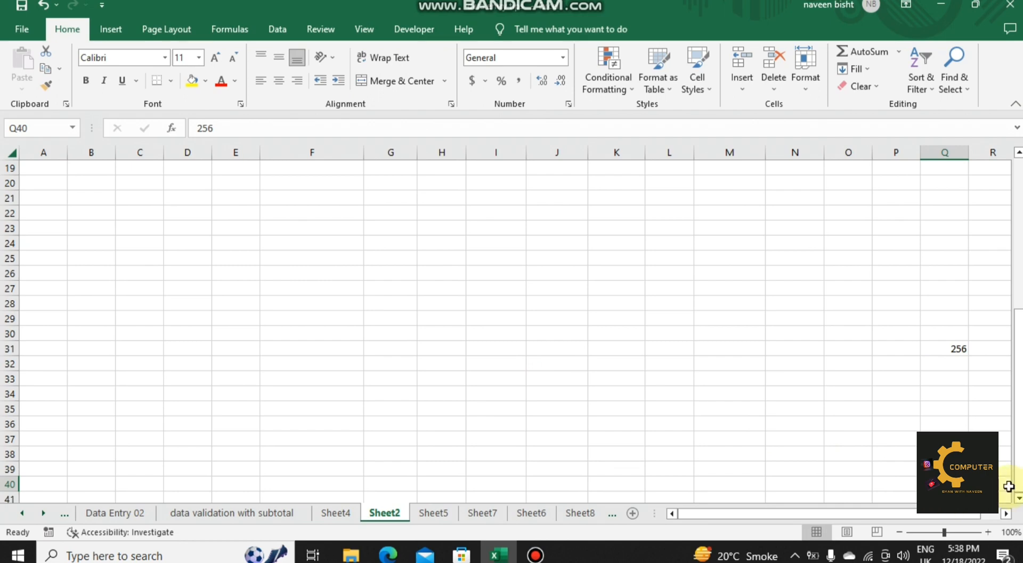
Step: Hide the Maths and Science columns (G and J) of the marks table
drag(1019, 469, 1020, 287)
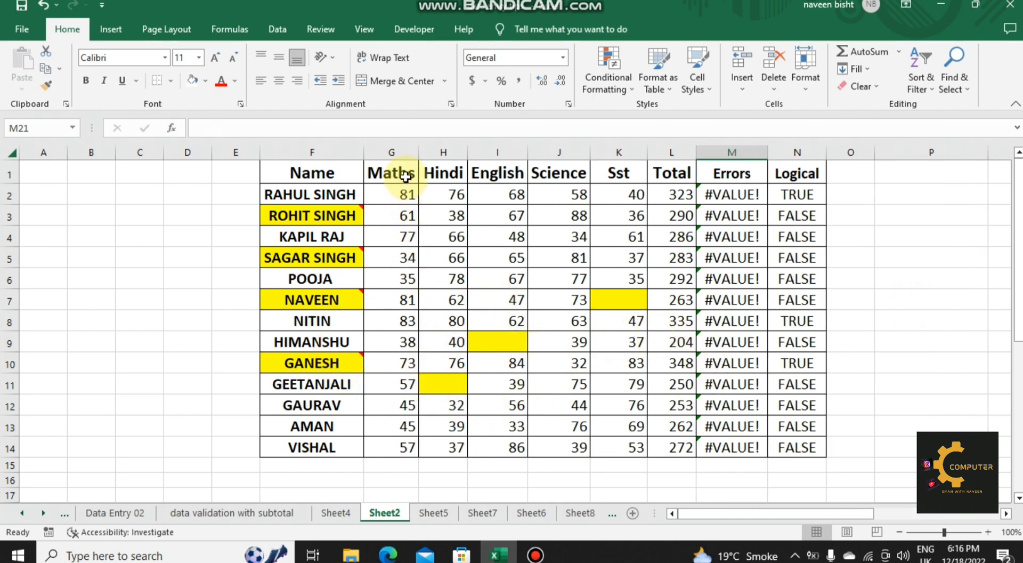
click(400, 152)
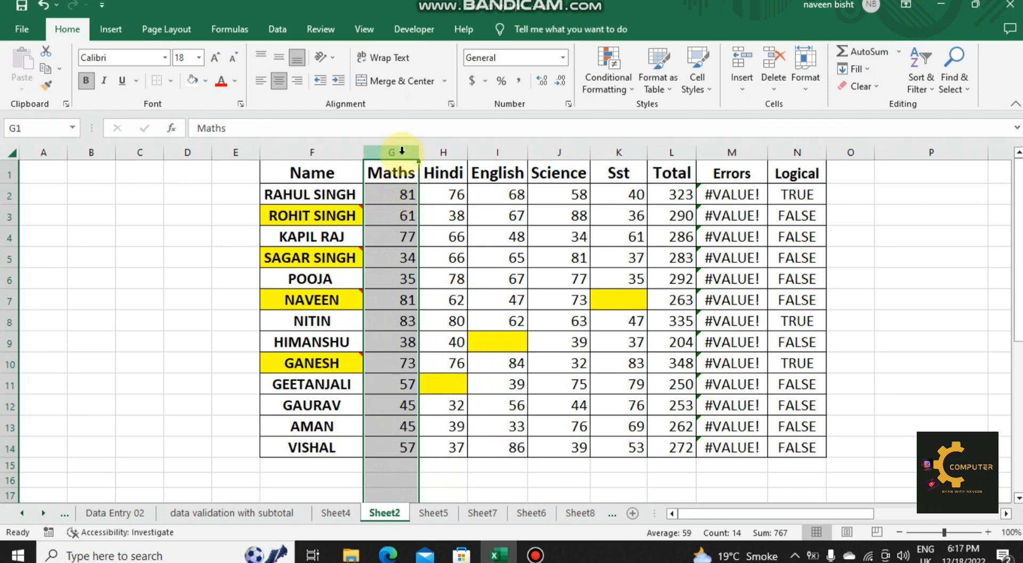
right_click(403, 152)
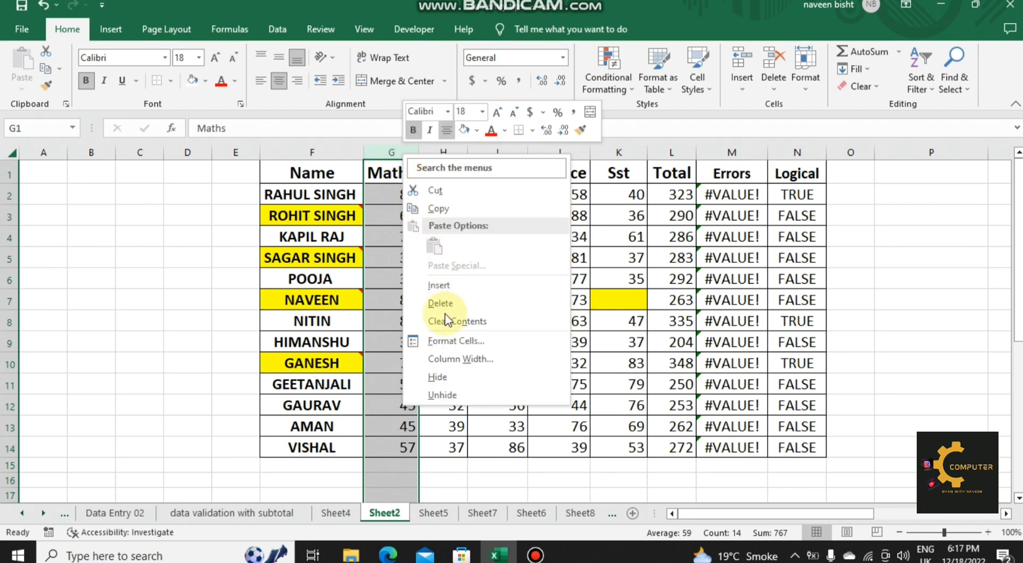
click(441, 381)
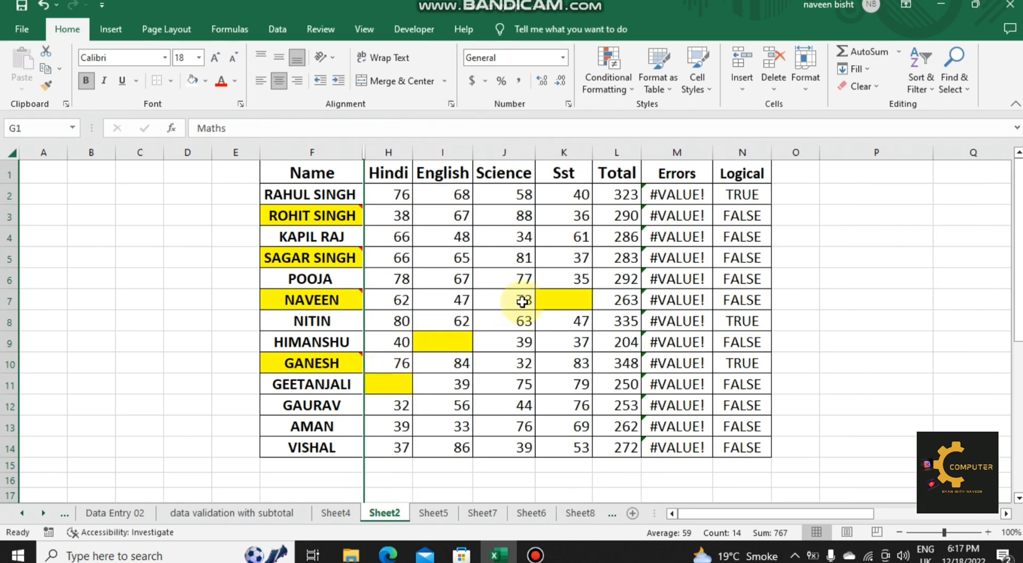
click(502, 153)
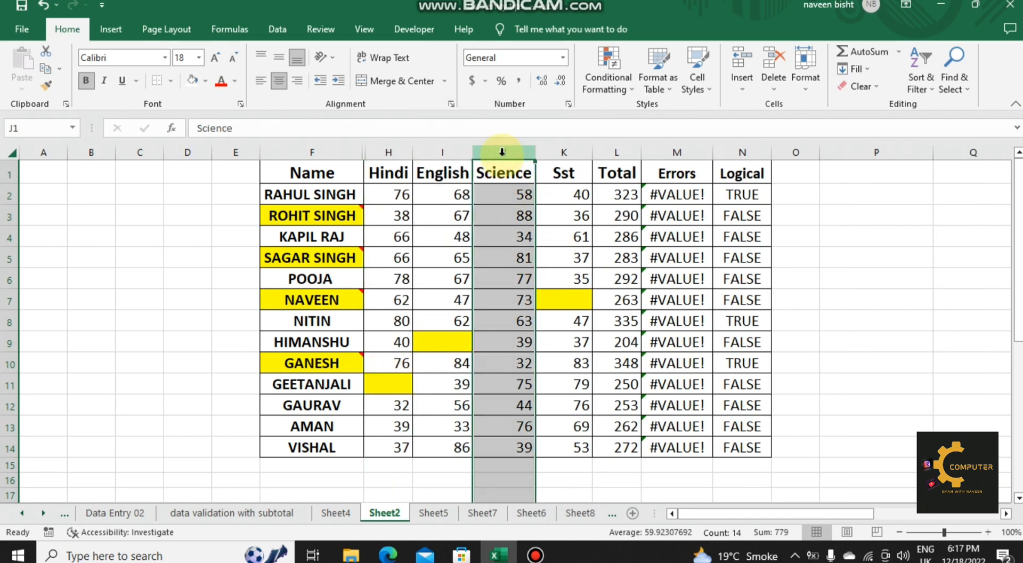
right_click(502, 153)
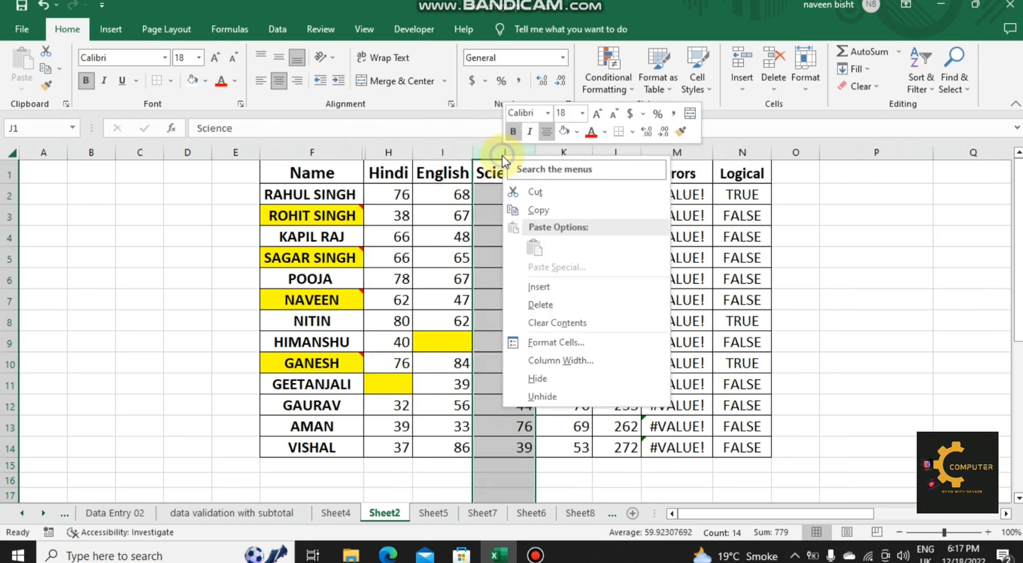
click(546, 380)
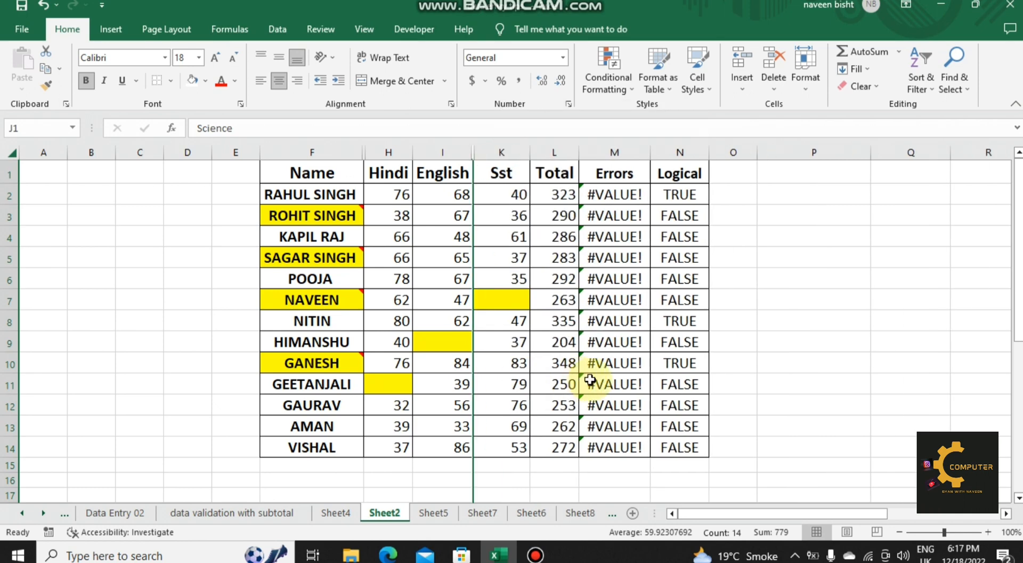
Step: Copy the whole marks table with its hidden columns, paste it at P1, and end copy mode
click(340, 173)
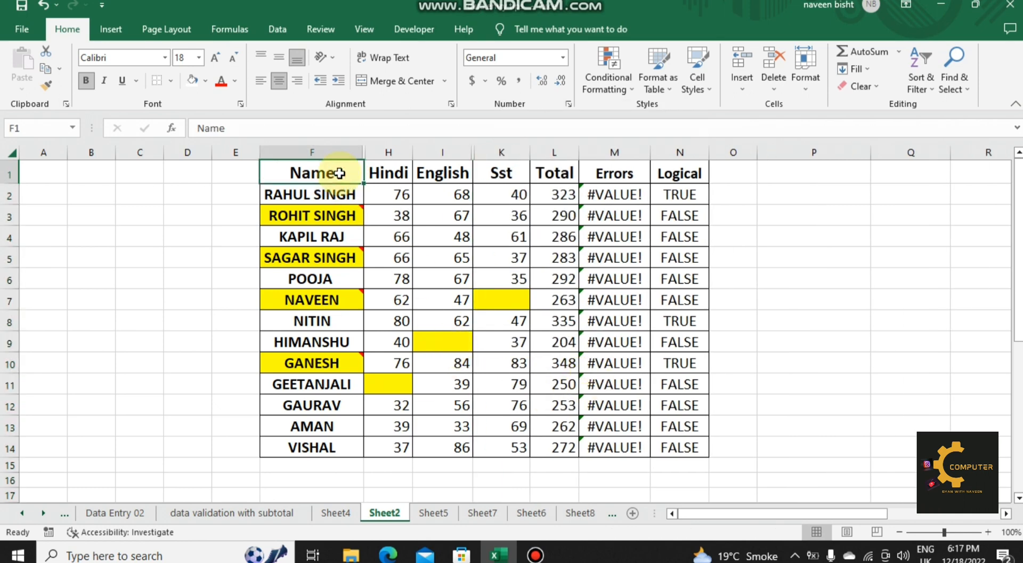
key(ctrl+a)
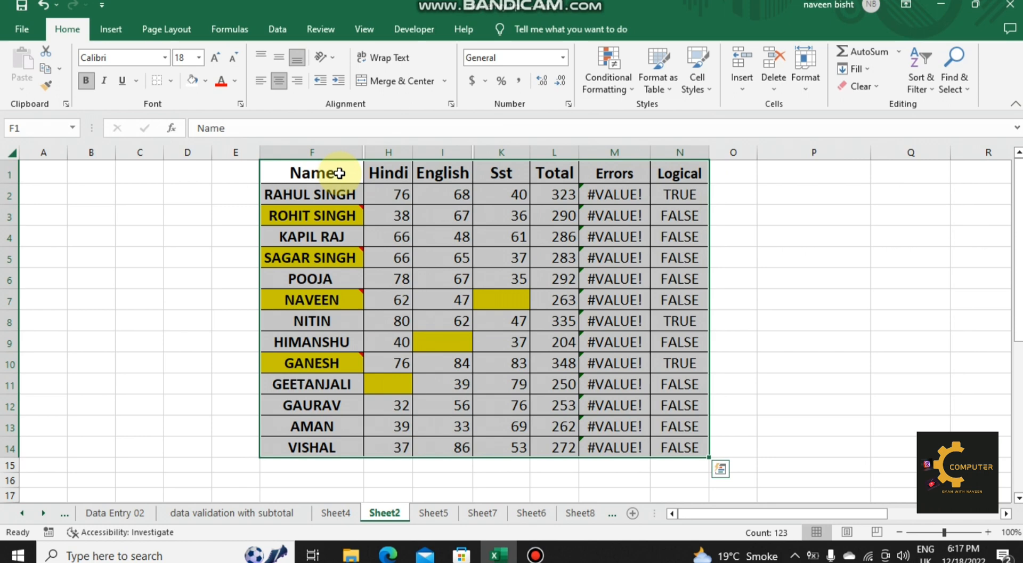
key(ctrl+c)
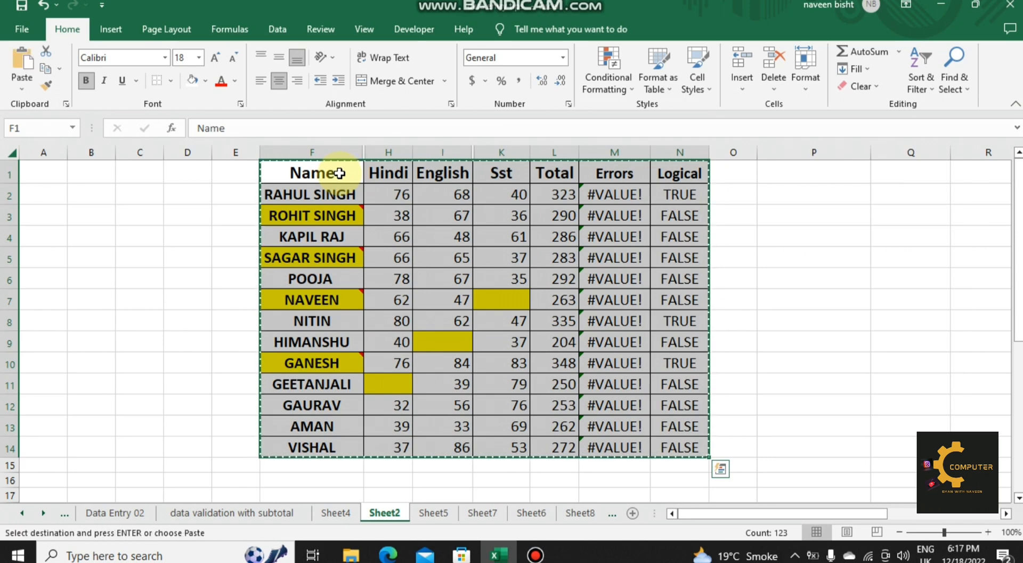
click(771, 171)
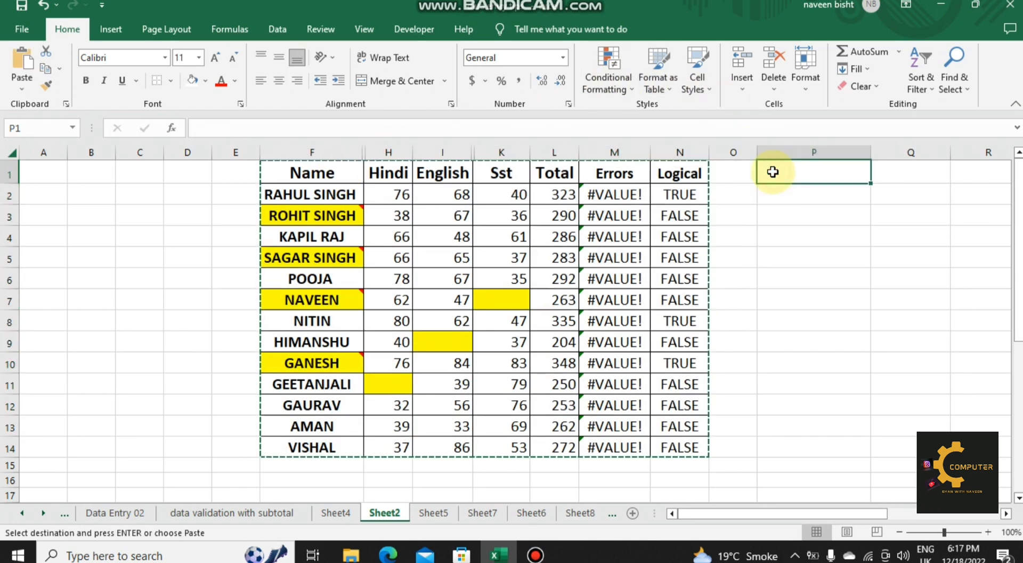
key(ctrl+v)
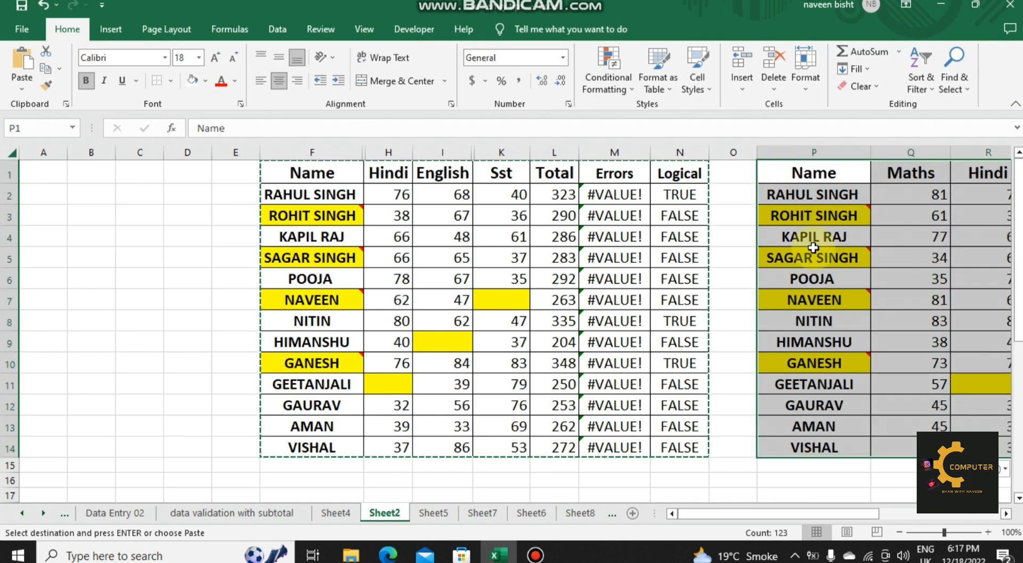
drag(797, 513, 889, 496)
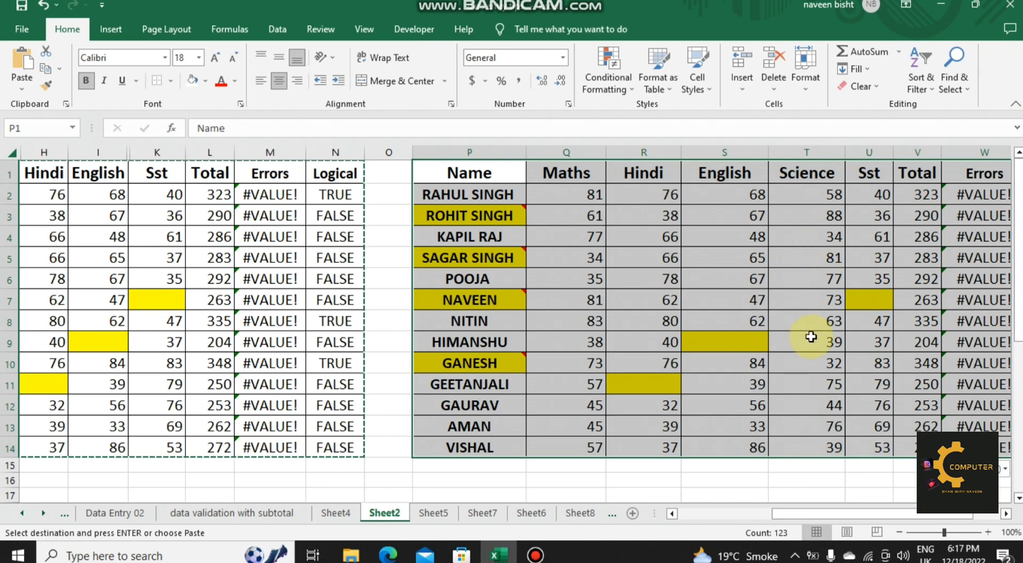
click(822, 479)
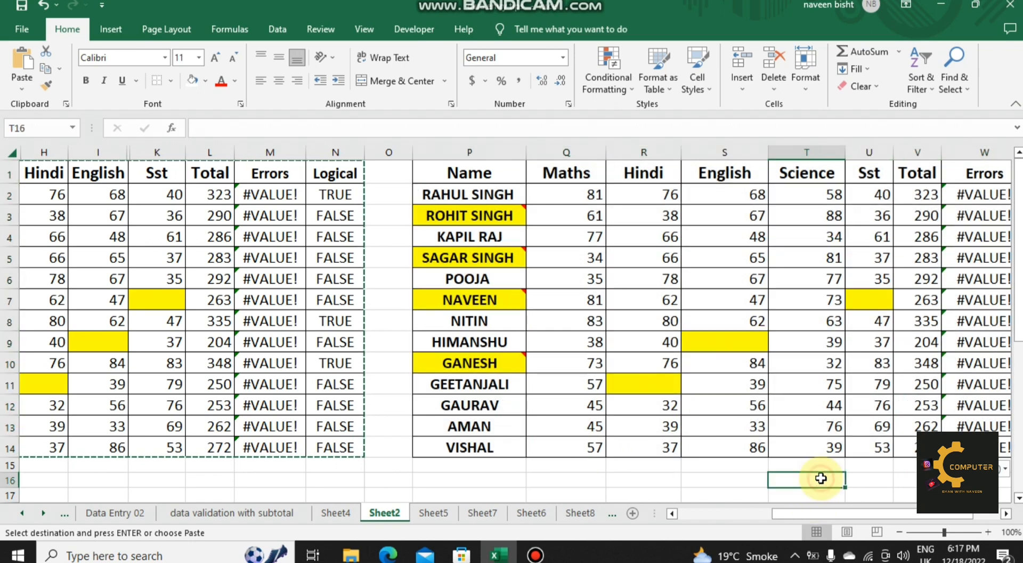
double_click(808, 492)
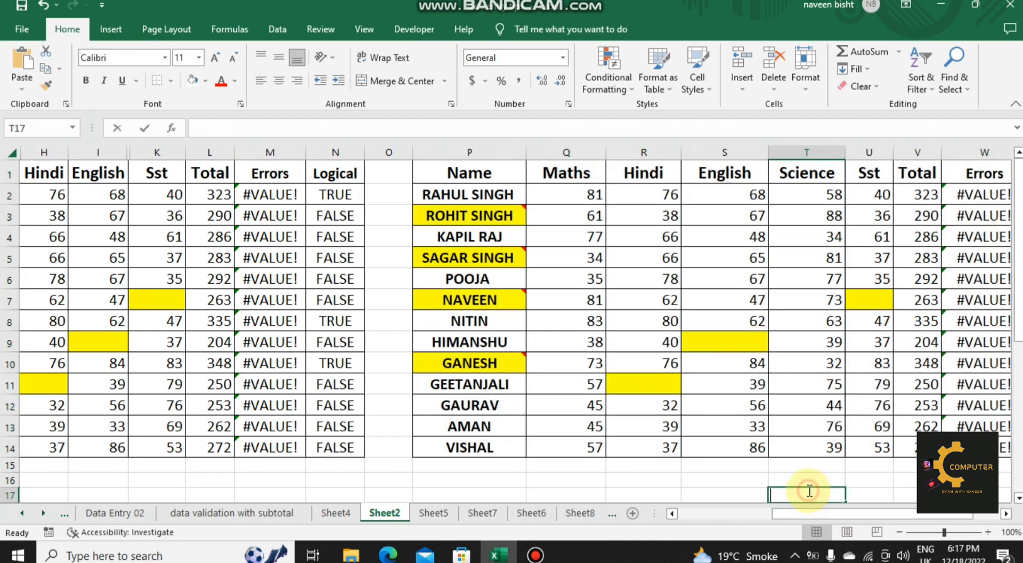
Step: Select only the visible cells of the original marks table using the Visible cells only option of Go To Special
drag(849, 512, 750, 511)
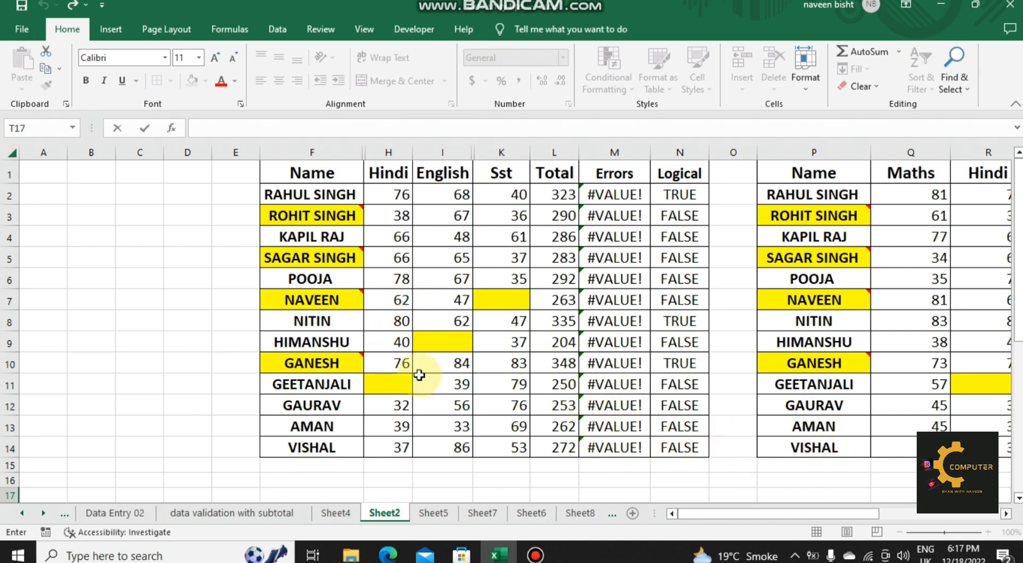
click(545, 340)
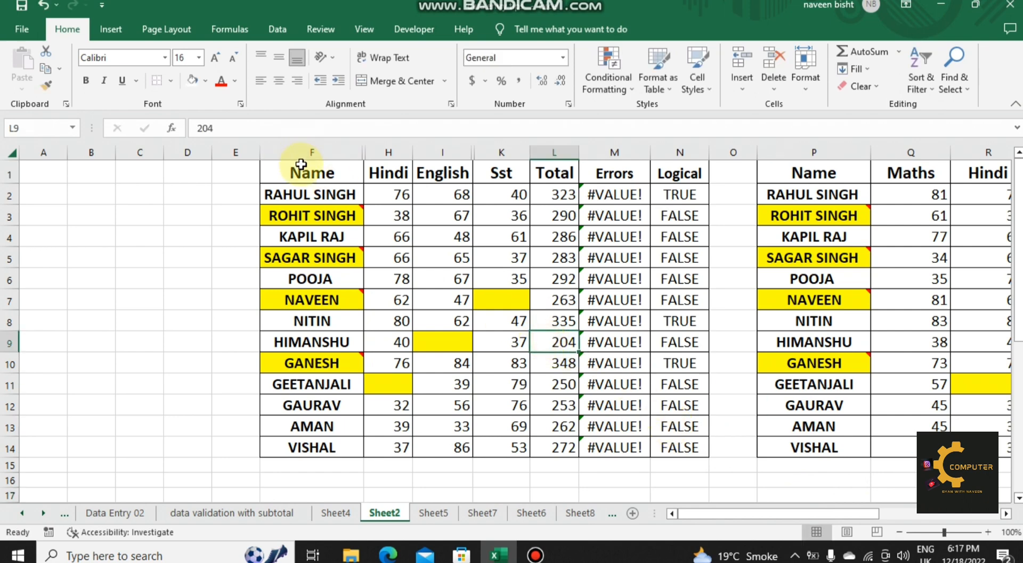
key(ctrl+a)
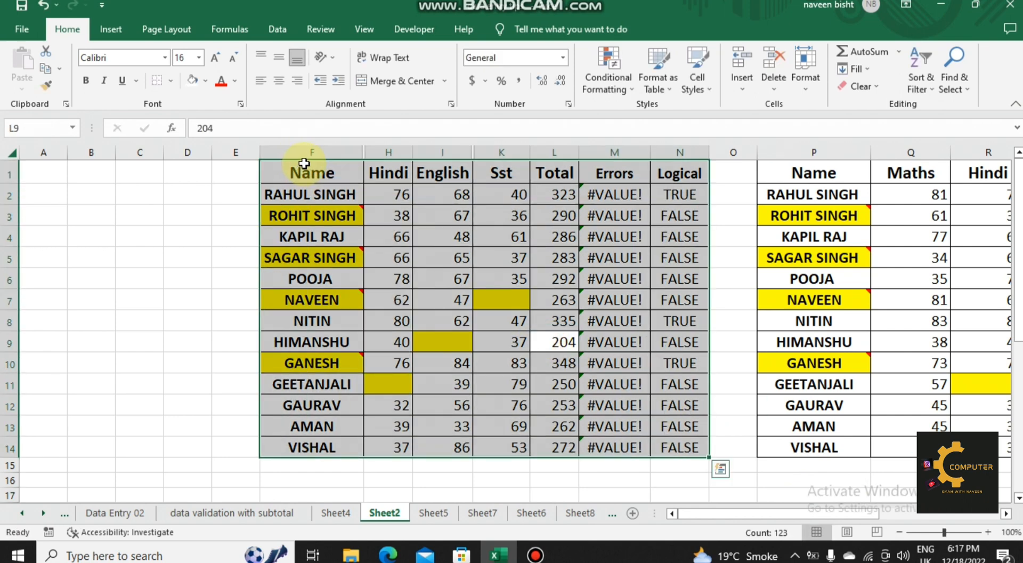
key(ctrl+g)
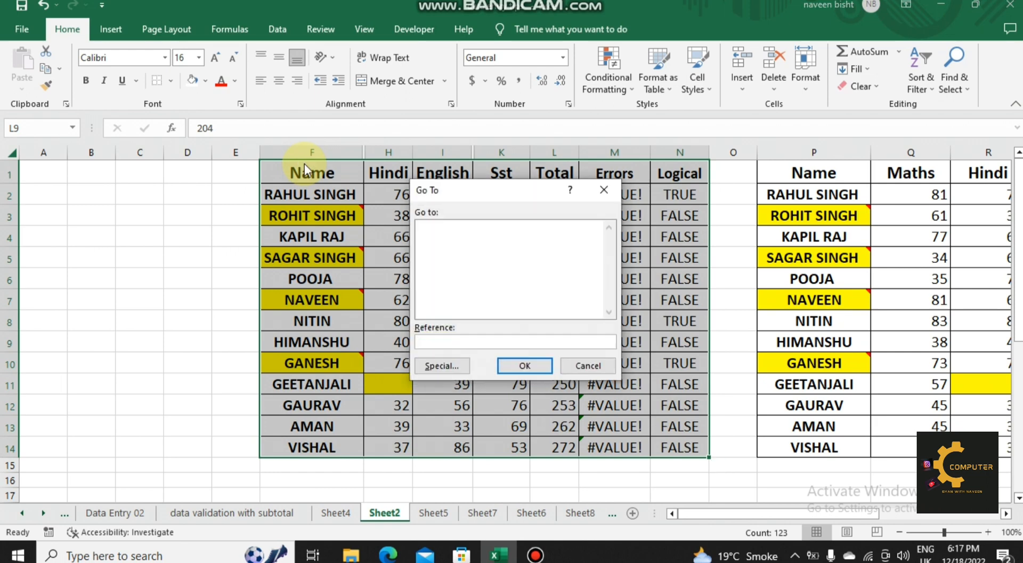
click(442, 366)
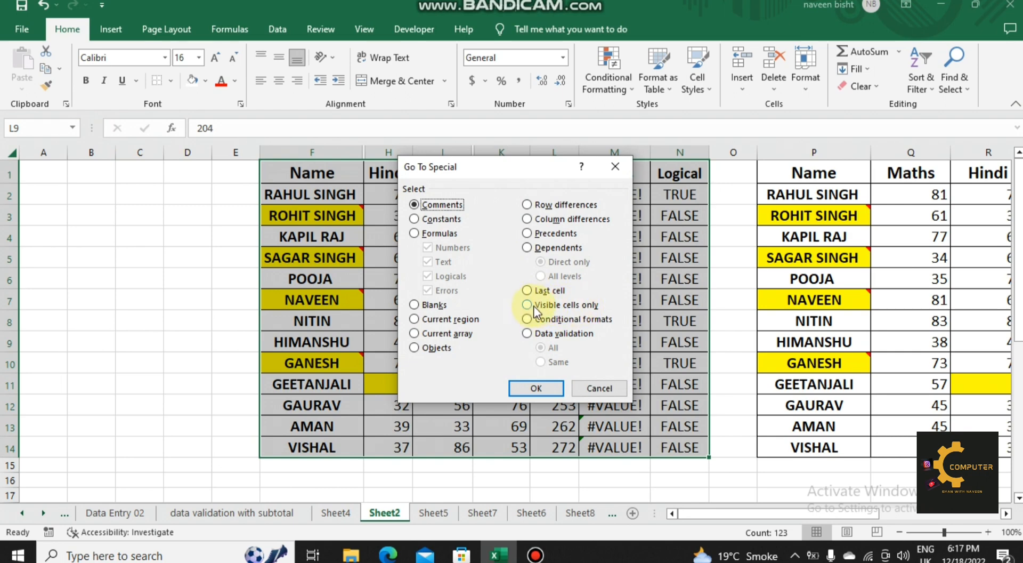
click(527, 306)
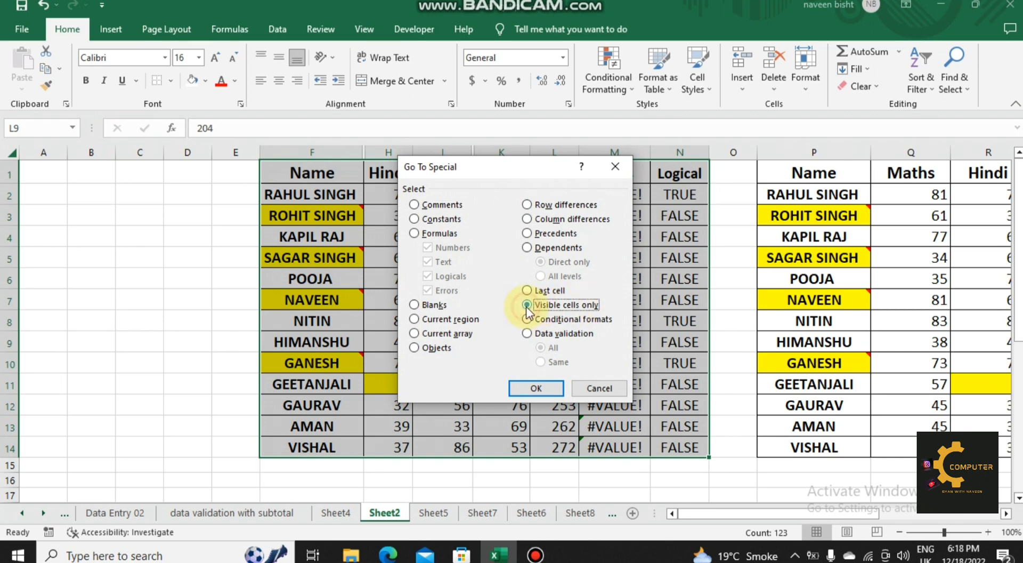
click(536, 389)
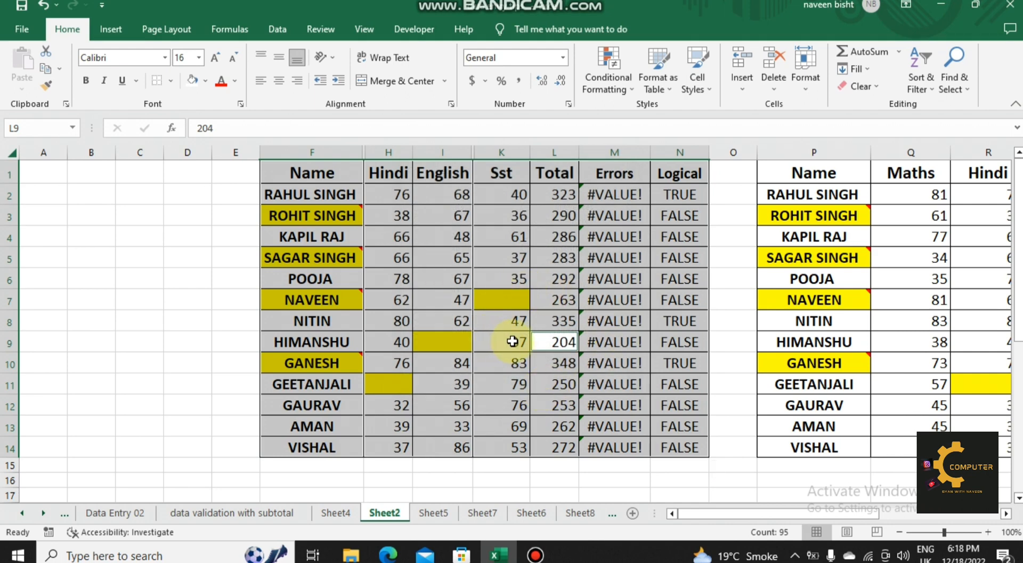
Step: Copy the selected visible cells and paste them at P16, below the first pasted table
key(ctrl+c)
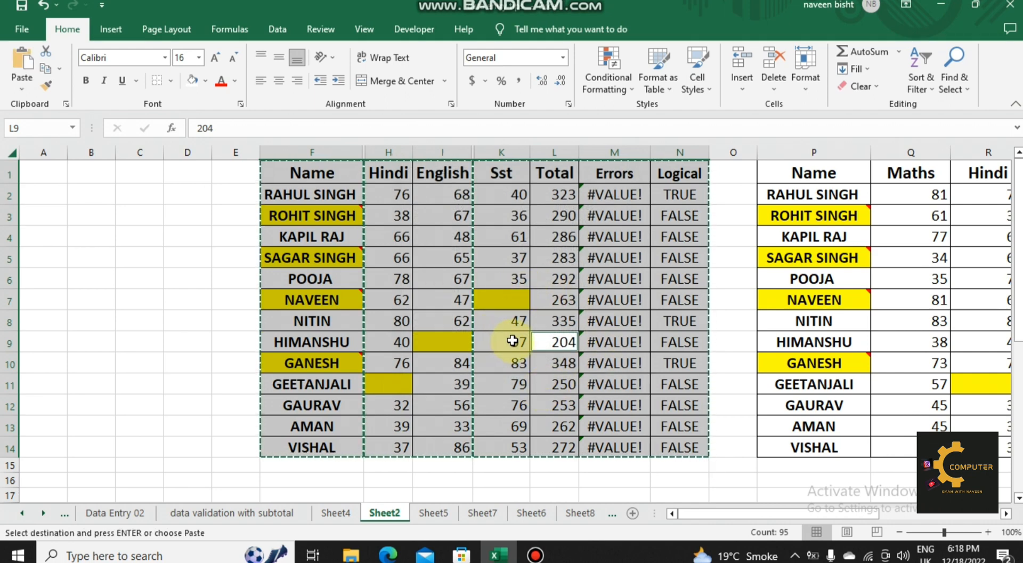
click(802, 479)
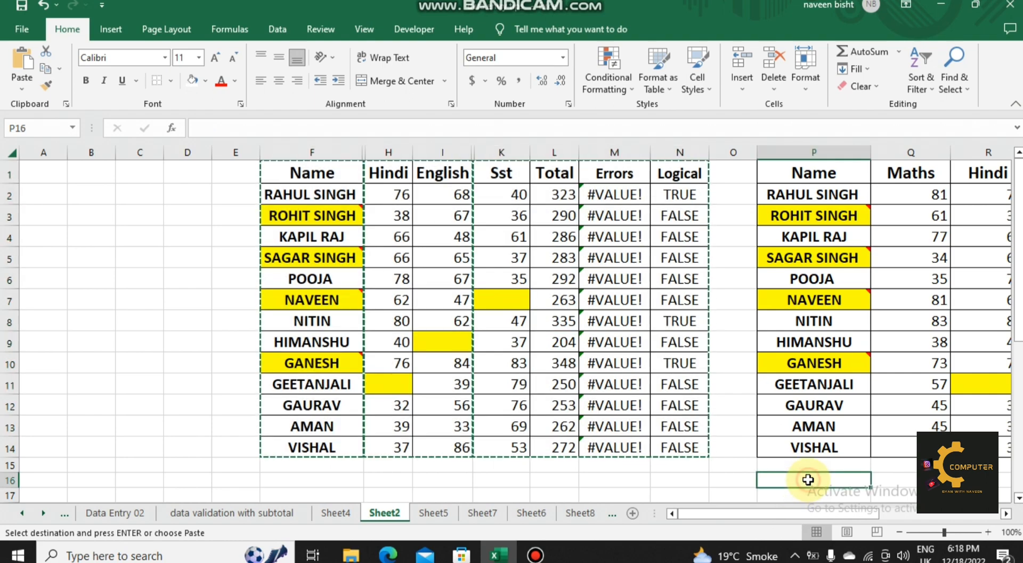
key(ctrl+v)
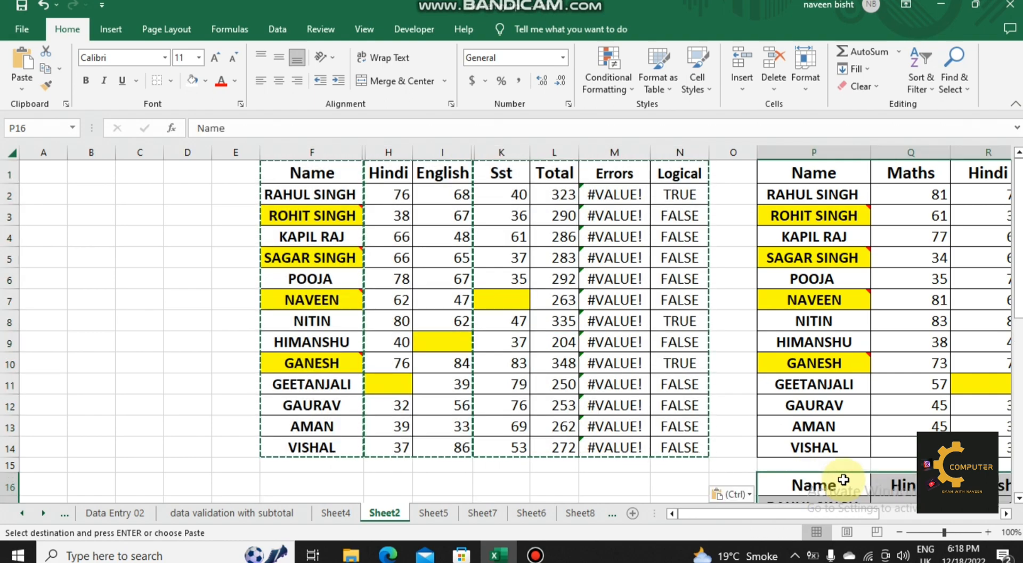
drag(845, 515, 919, 513)
drag(1018, 229, 1017, 293)
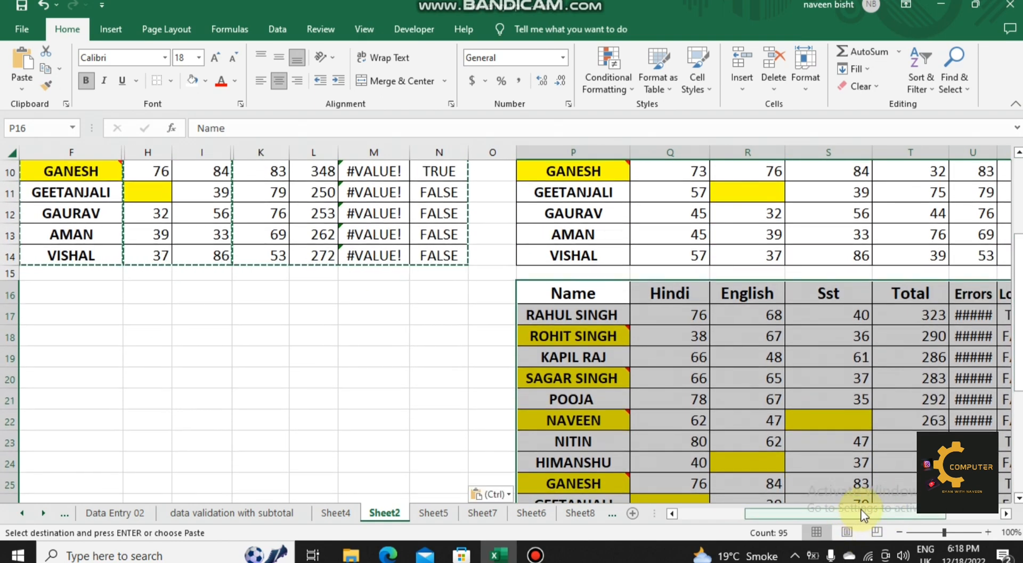
drag(863, 512, 894, 507)
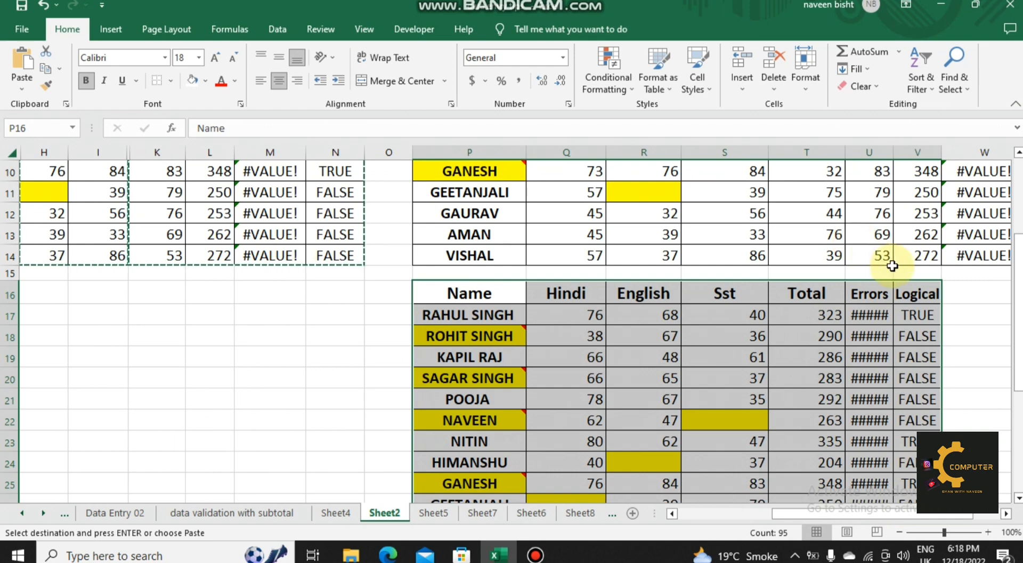
Step: Fit the width of the Errors column (U) in the lower pasted table to its contents
double_click(894, 155)
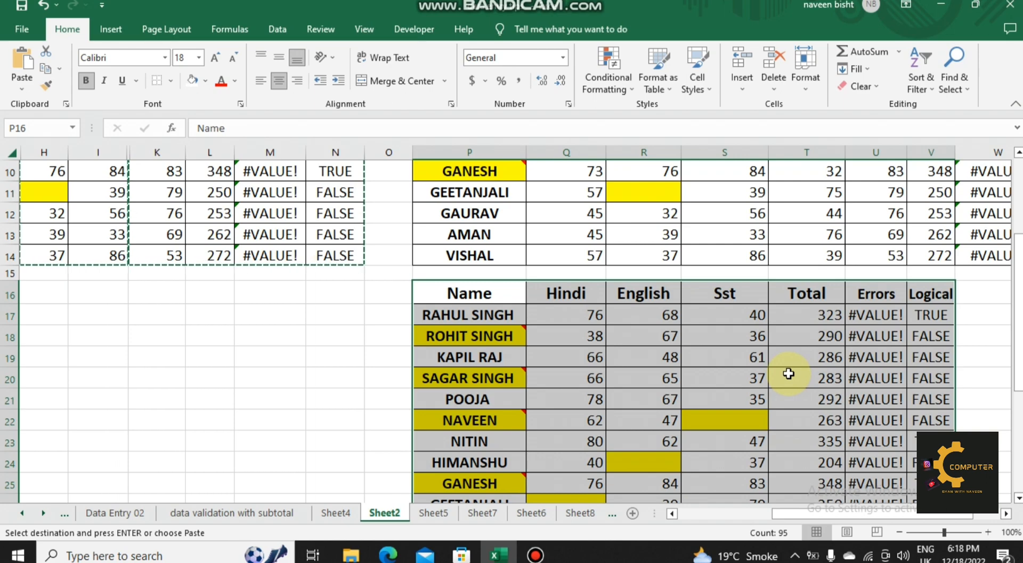
drag(1018, 352, 1017, 293)
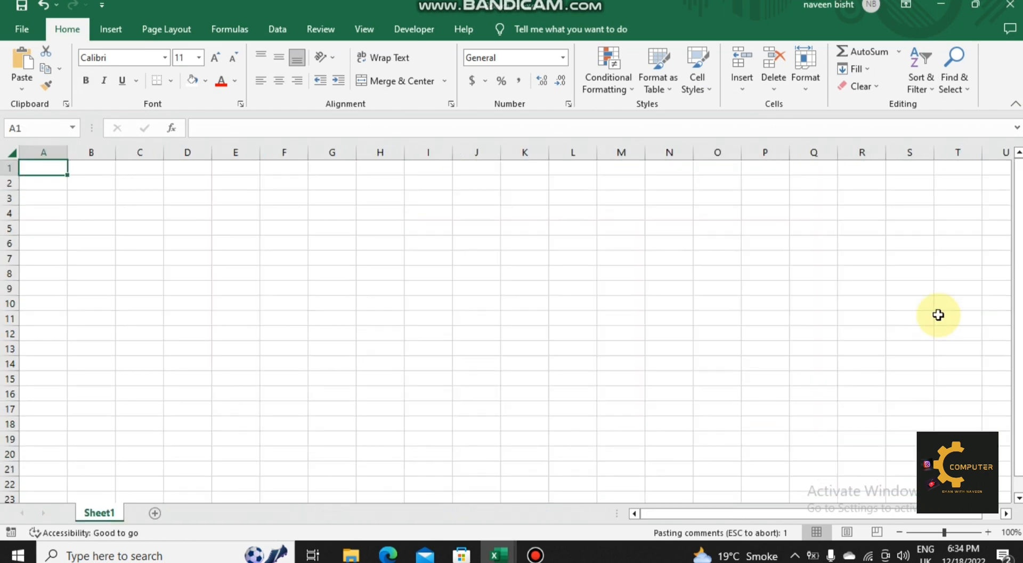
Step: Paste the copied marks table at A1 of the blank sheet and fit the Name, Maths, English and Science columns to their contents
key(ctrl+v)
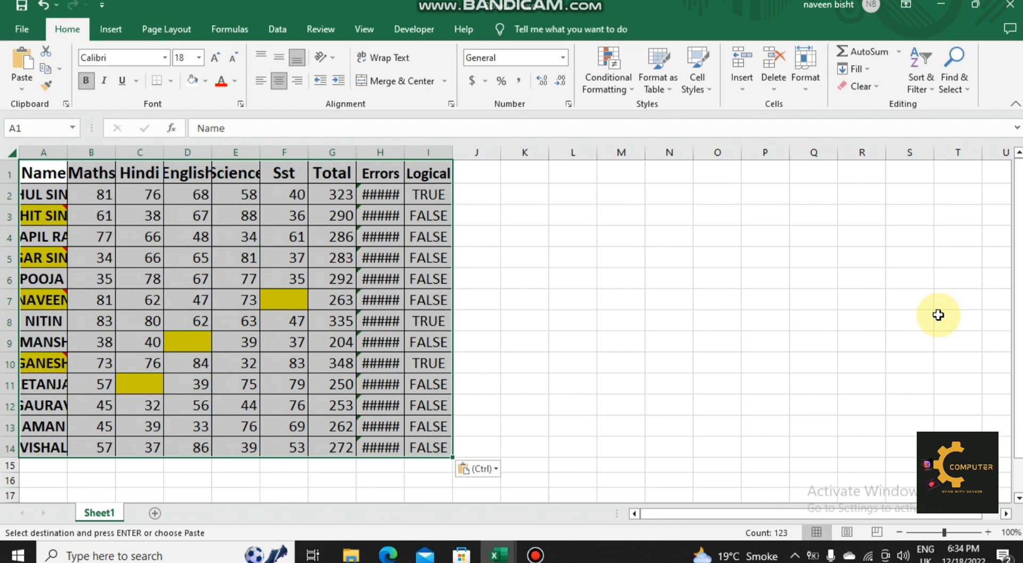
double_click(66, 153)
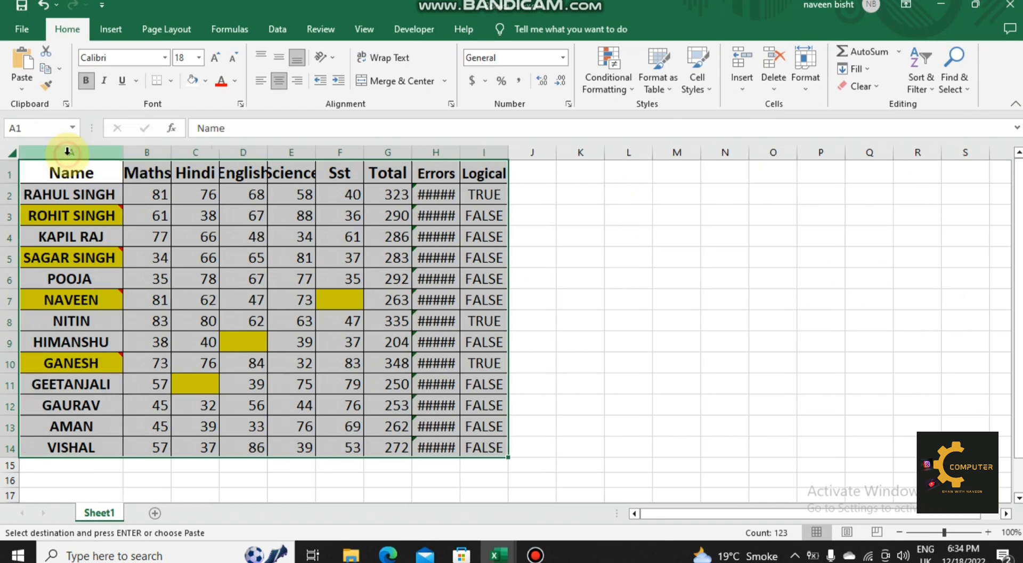
double_click(171, 154)
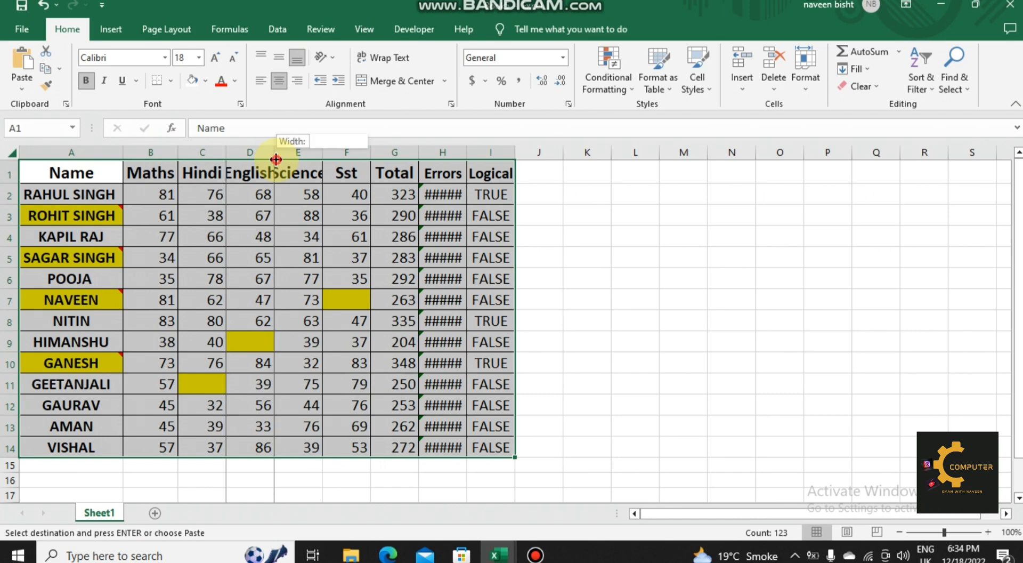
double_click(274, 153)
double_click(336, 156)
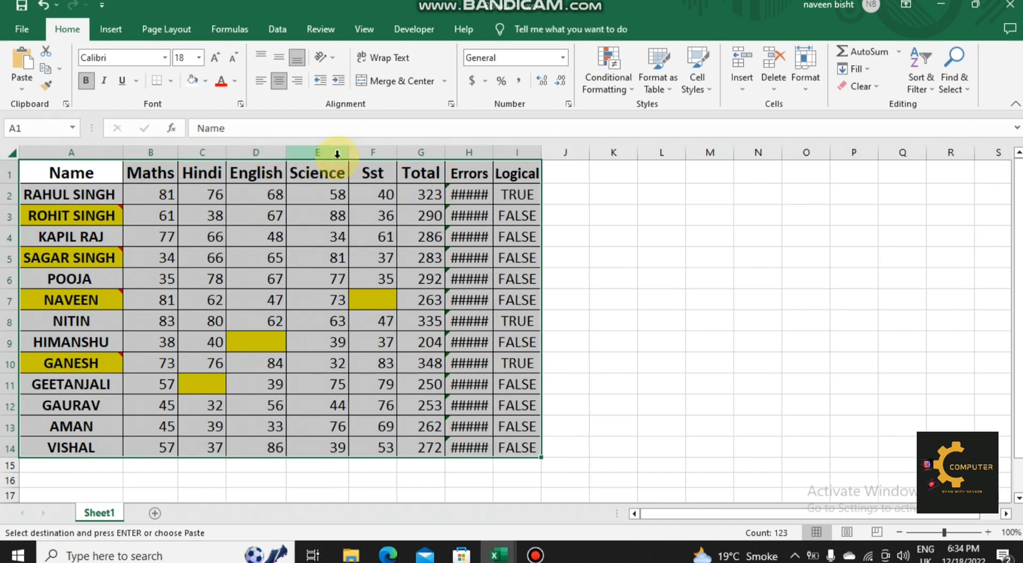
click(356, 259)
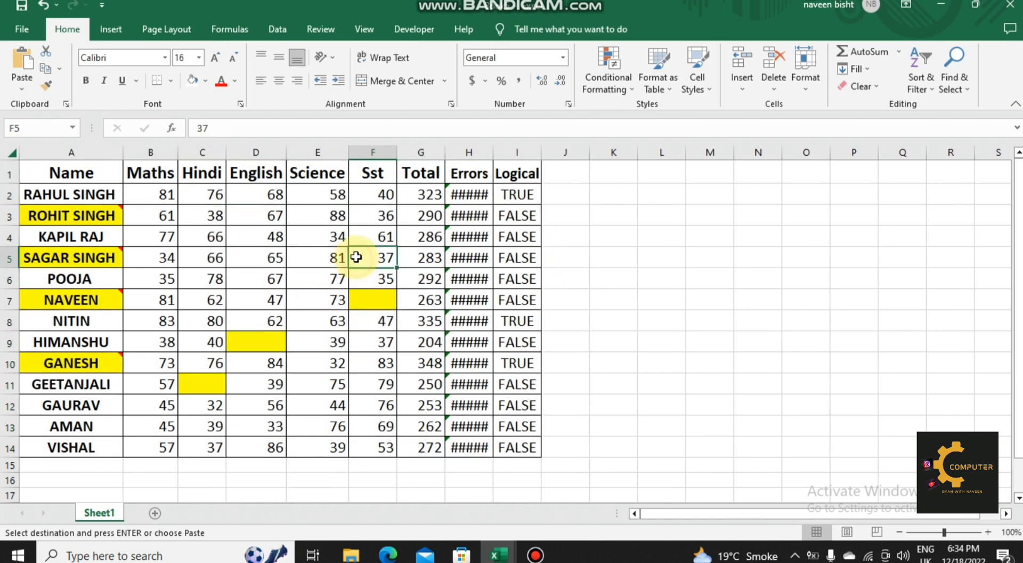
Step: Highlight the Science marks (E2:E14) greater than 80 with Light Red Fill with Dark Red Text using conditional formatting
drag(334, 195, 335, 442)
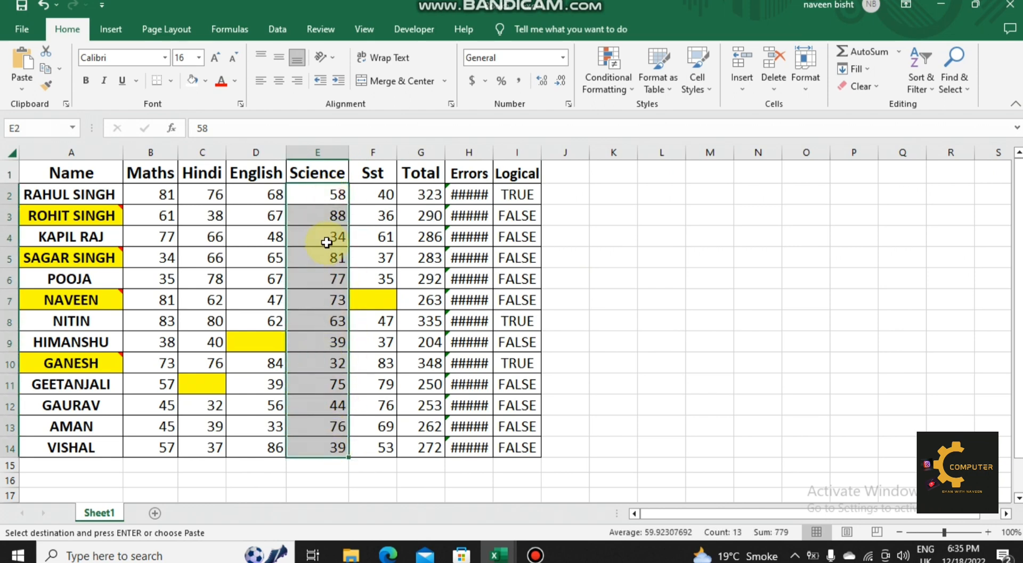
click(624, 87)
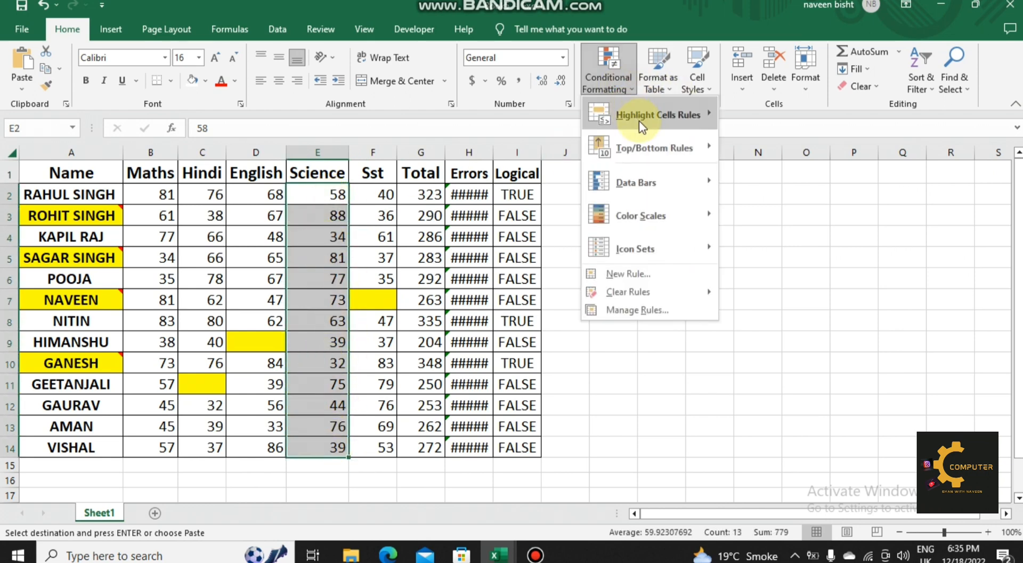
mouse_move(641, 121)
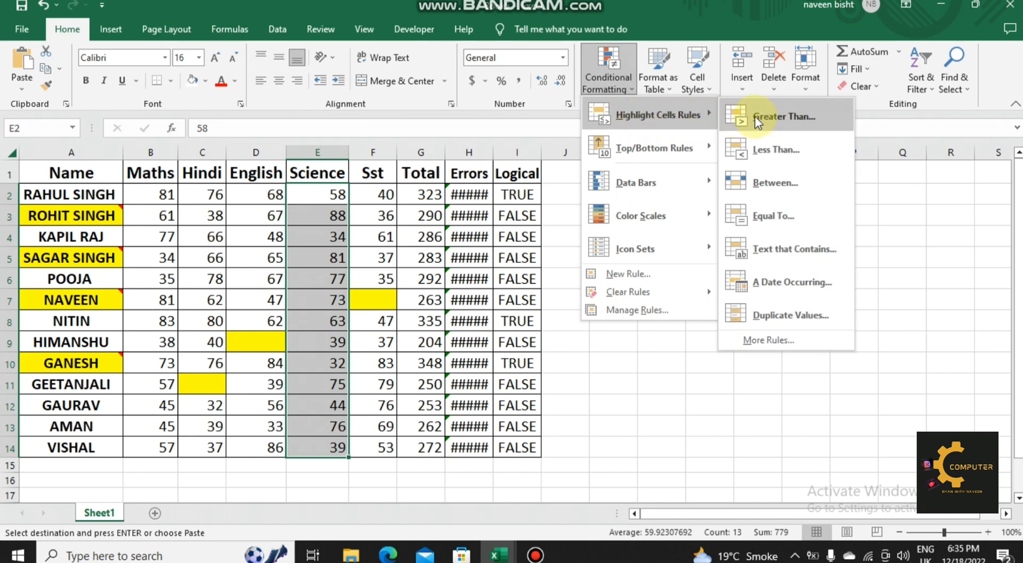
click(779, 116)
text(60)
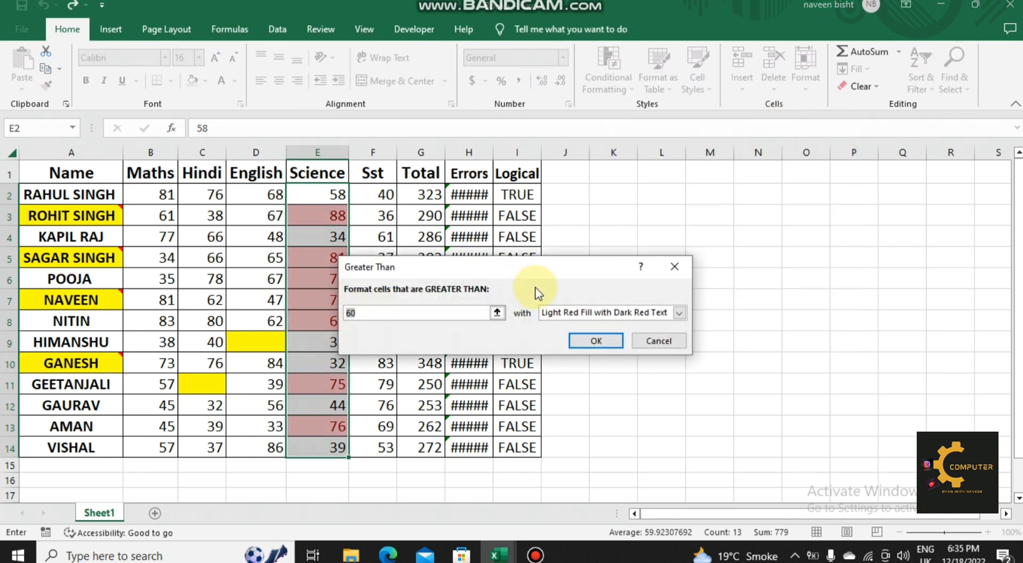
key(BackSpace)
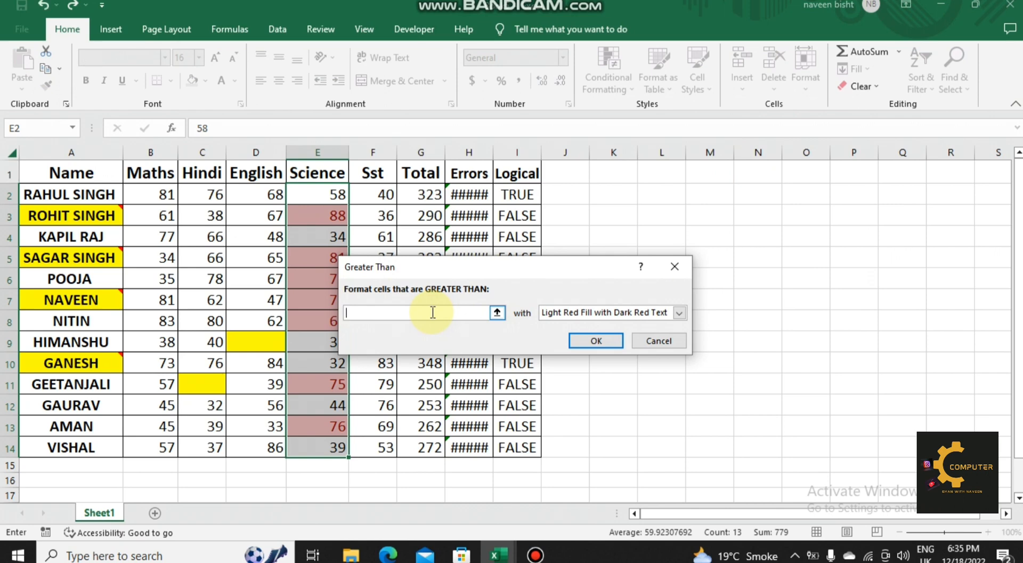
text(80)
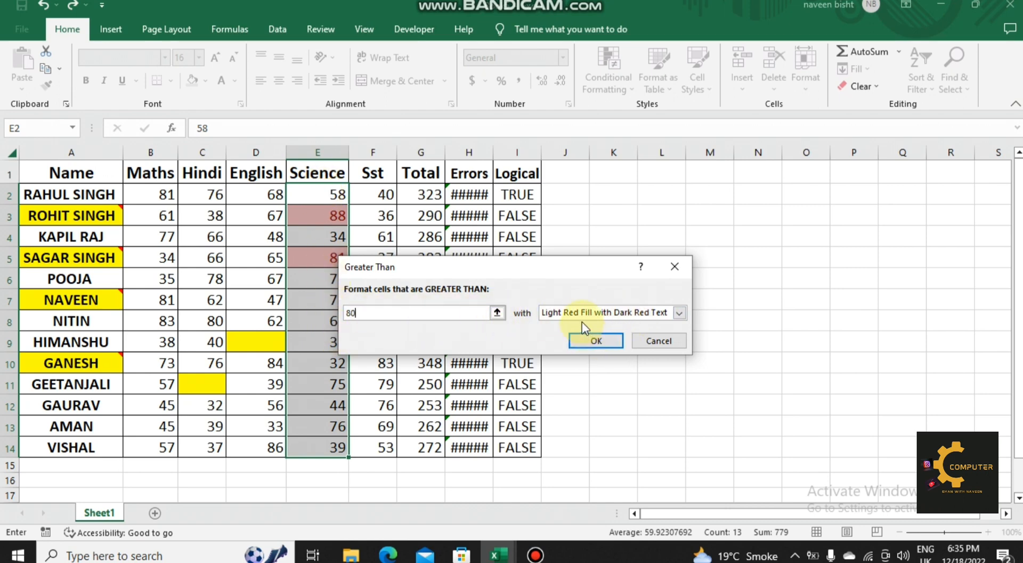
click(604, 338)
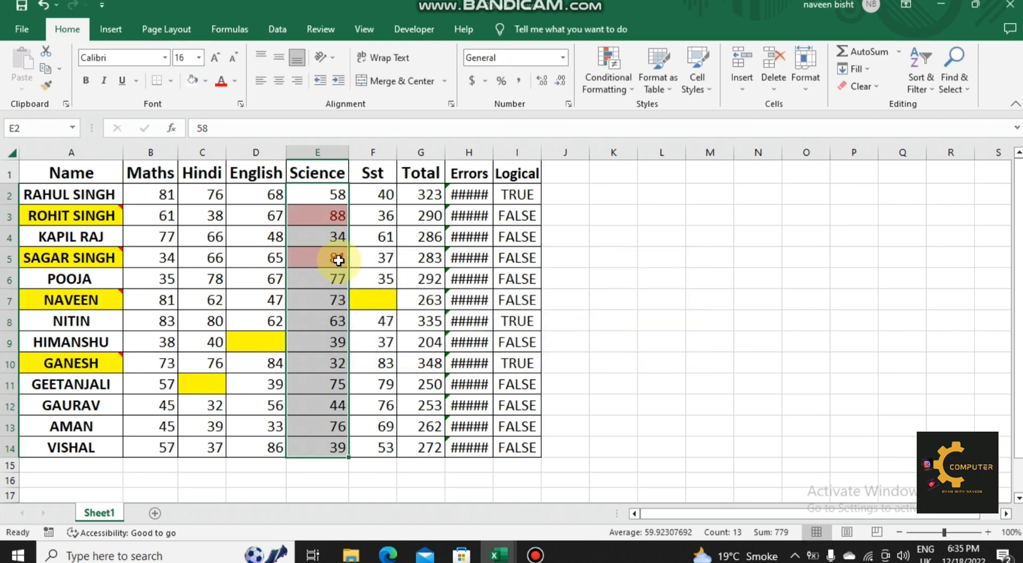
click(376, 273)
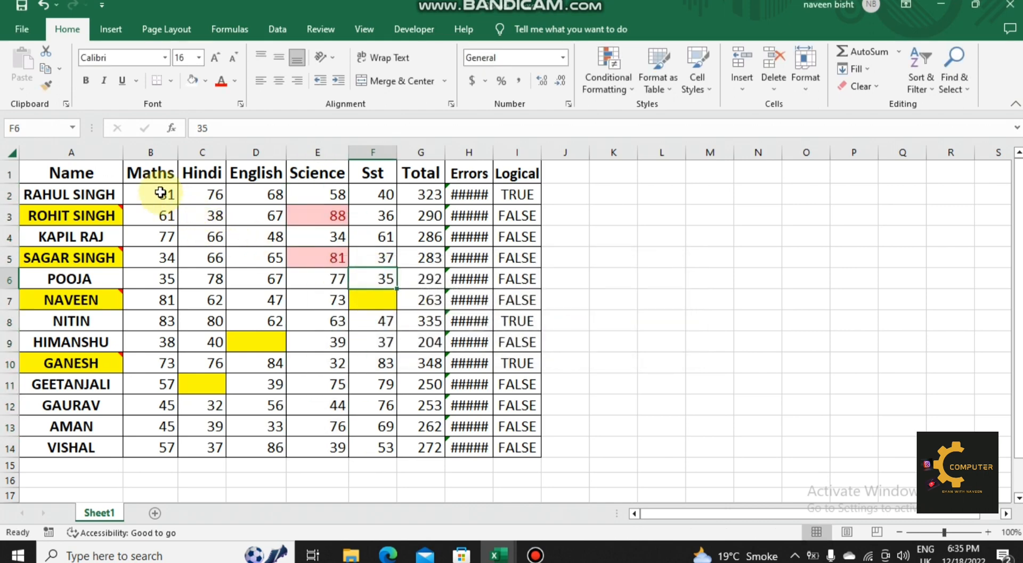
Step: Highlight the Maths marks (B2:B14) greater than 82 with Light Red Fill with Dark Red Text using conditional formatting
drag(160, 192, 155, 445)
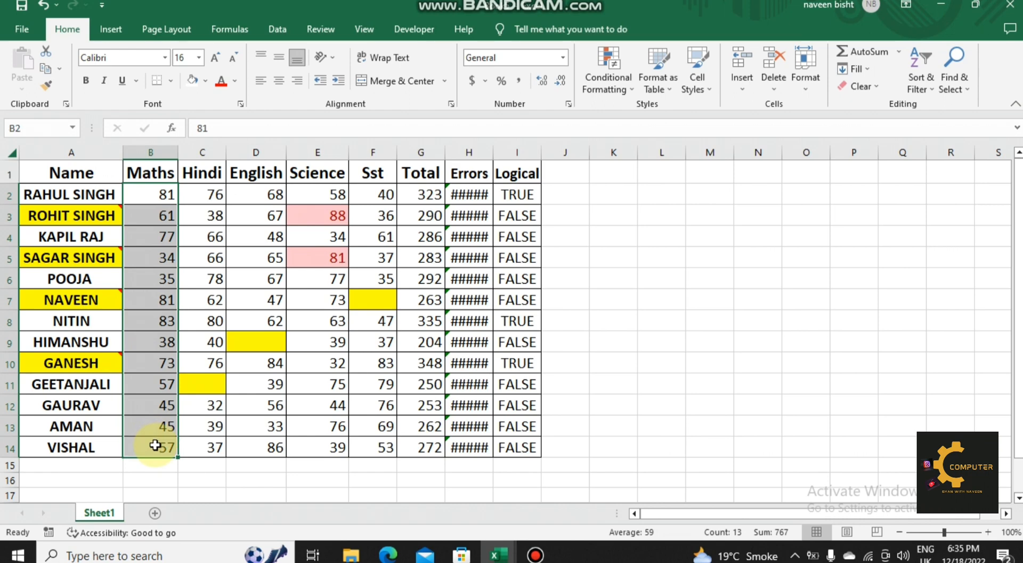
click(632, 80)
mouse_move(654, 113)
click(766, 114)
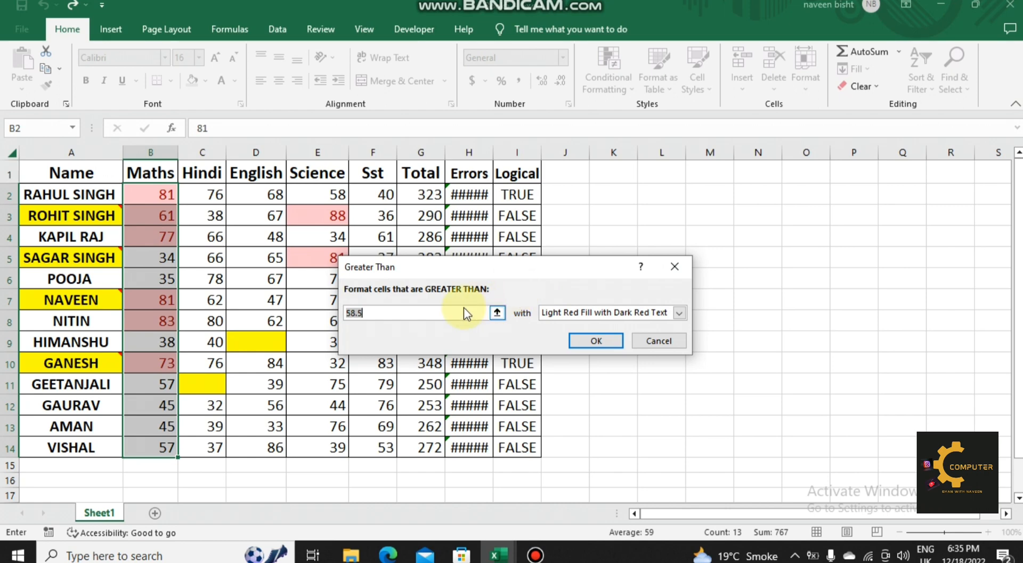
text(82)
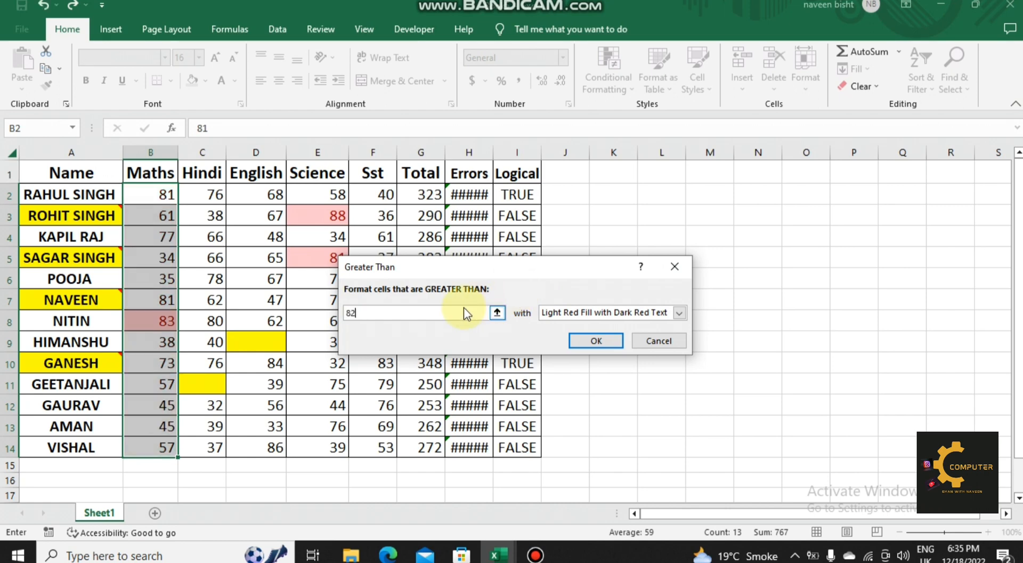
click(596, 341)
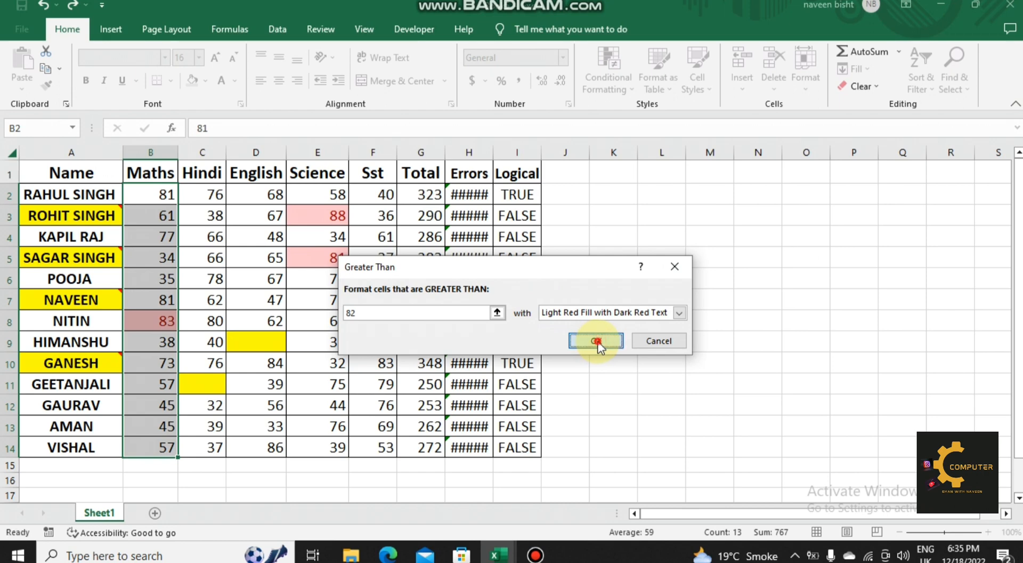
click(386, 382)
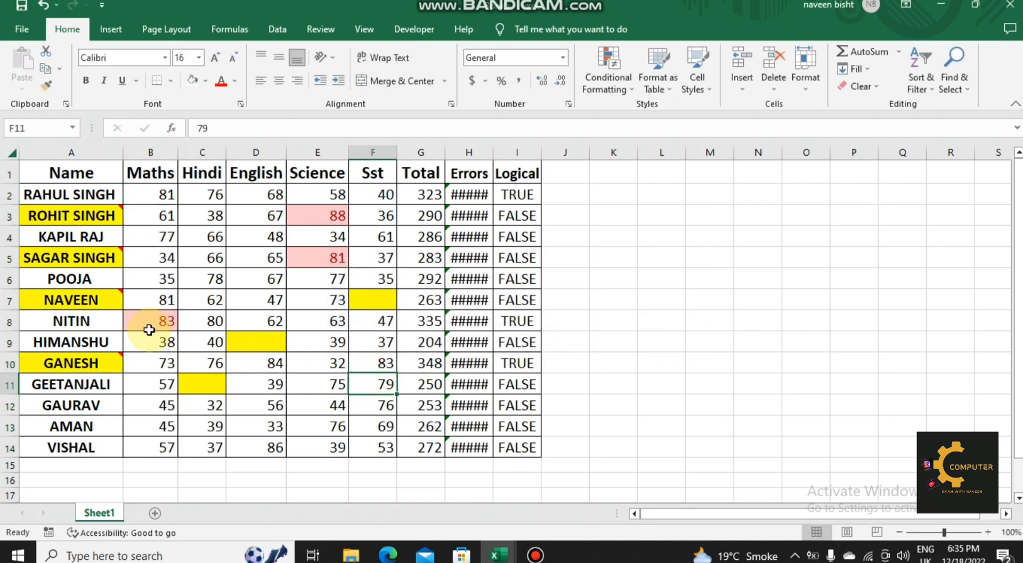
Step: Select all cells containing conditional formatting using the Conditional formats option of Go To Special
click(230, 301)
key(F5)
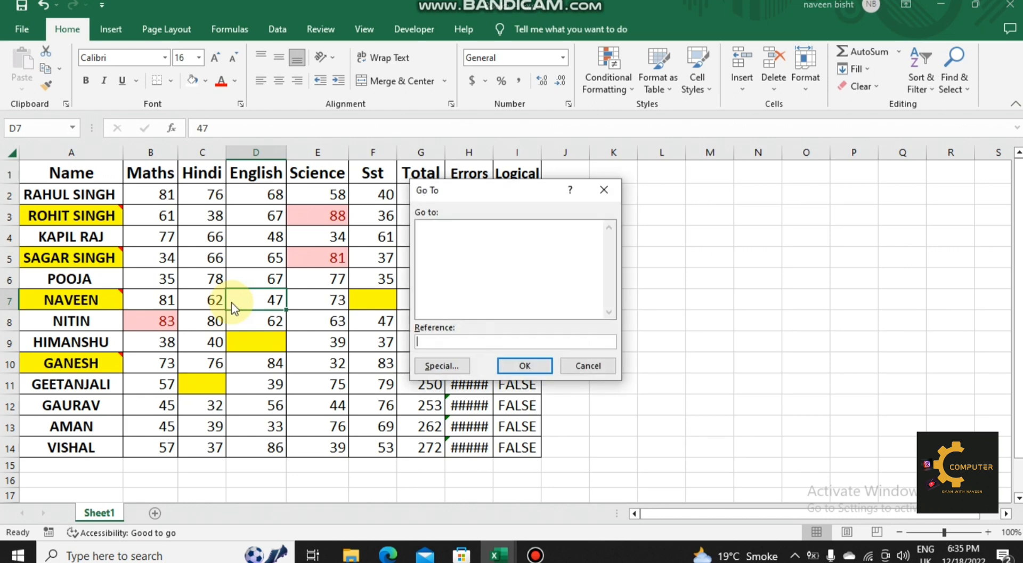
click(427, 367)
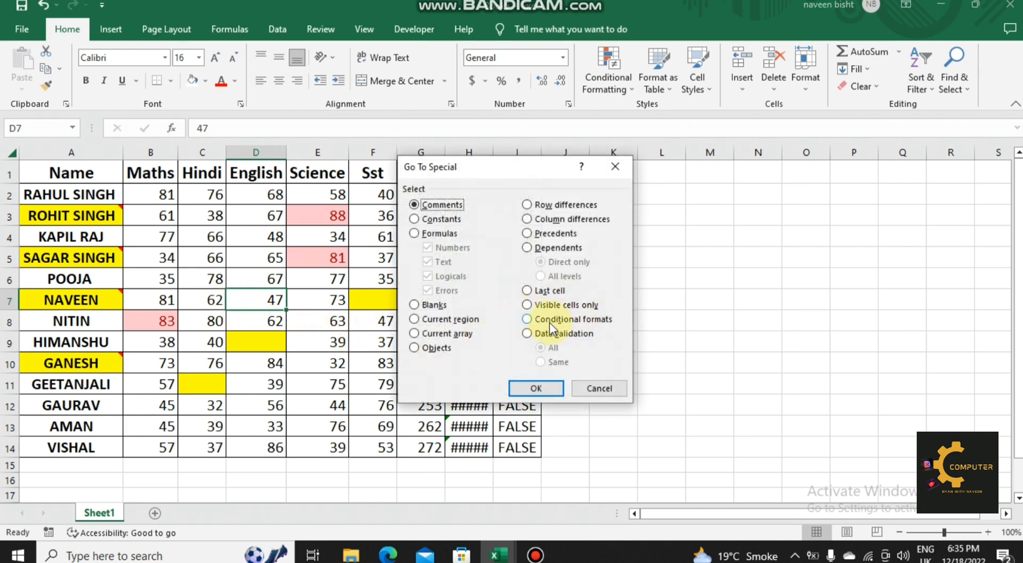
click(528, 320)
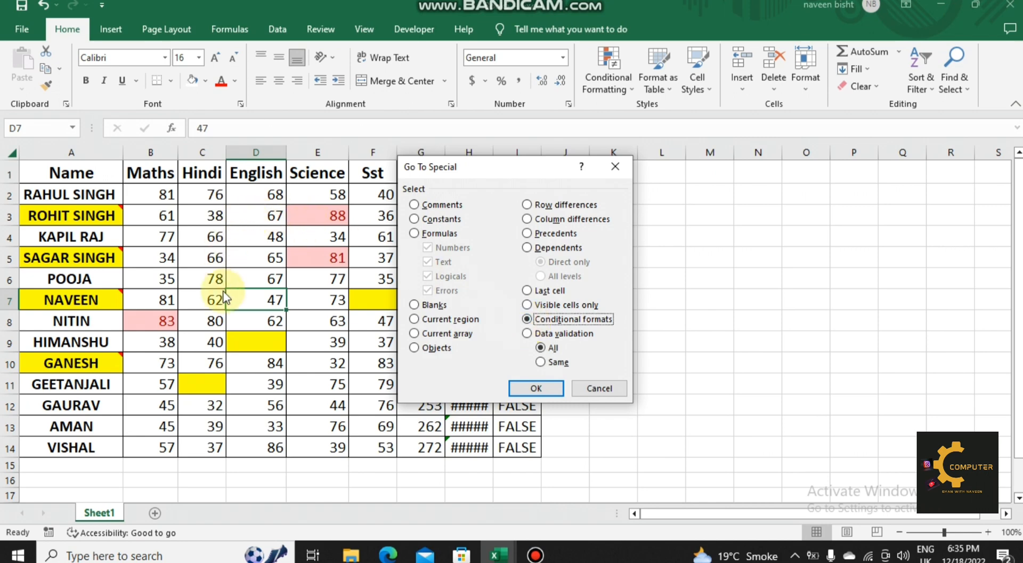
click(536, 388)
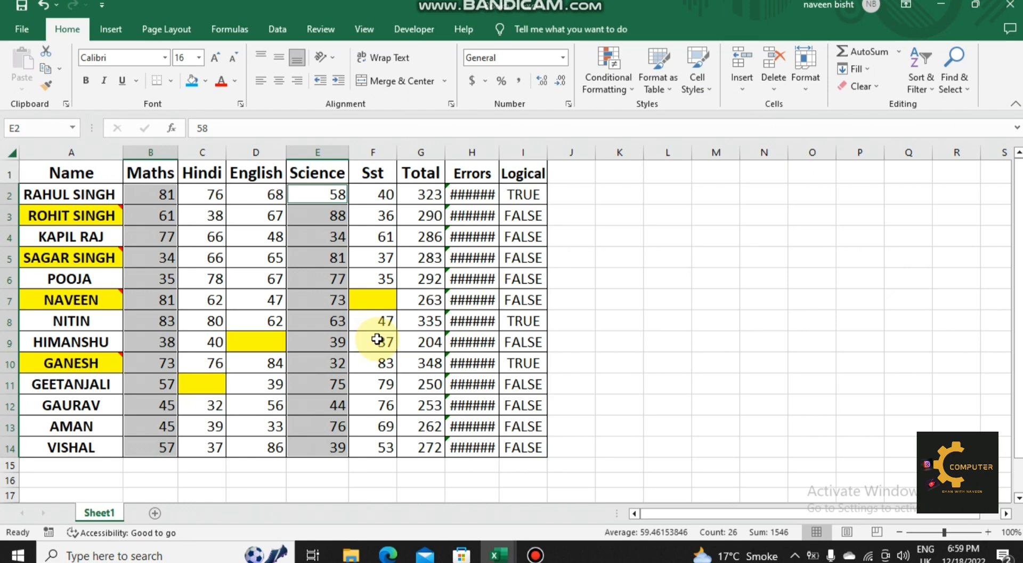
key(ctrl+g)
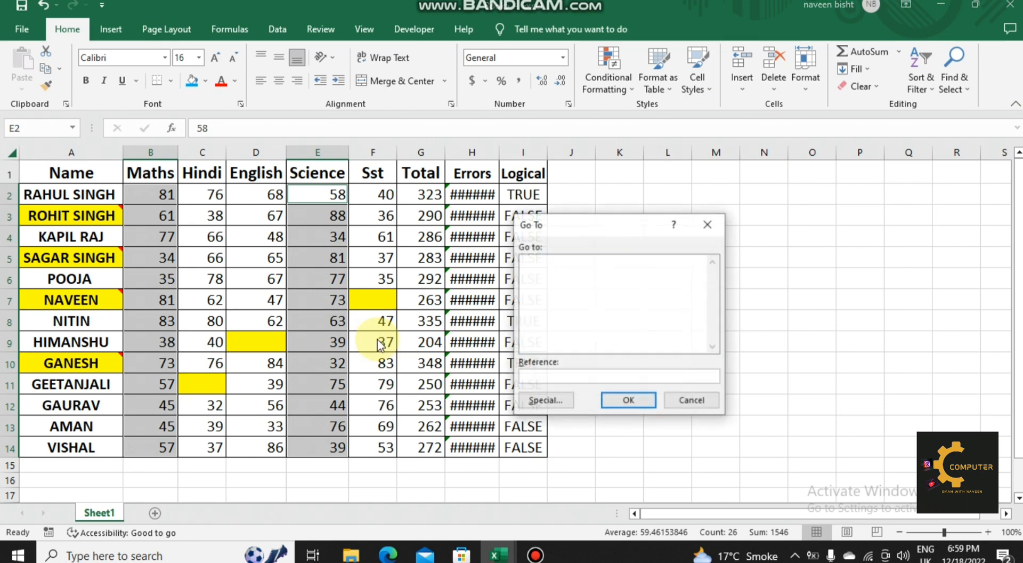
click(526, 400)
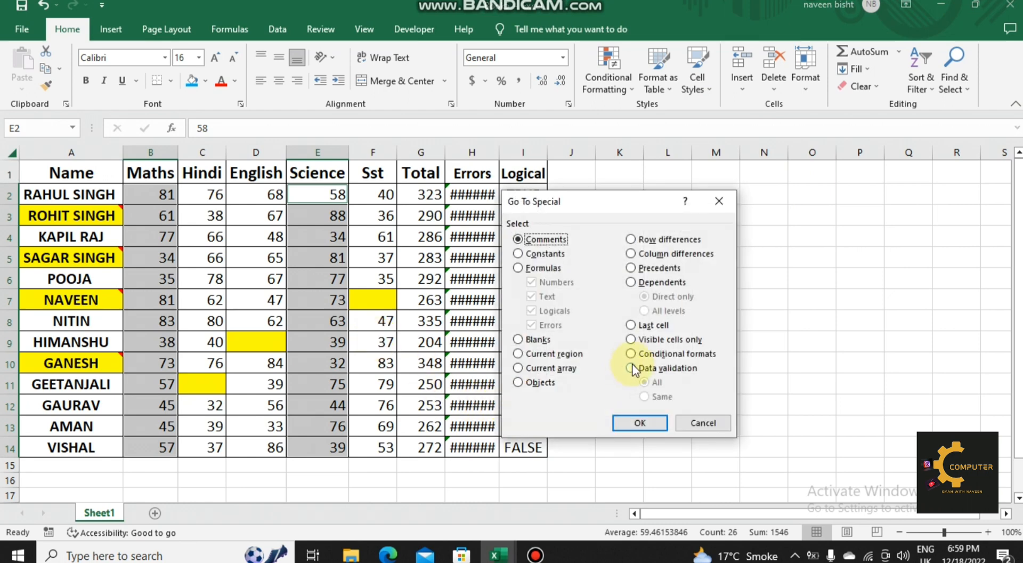
click(701, 422)
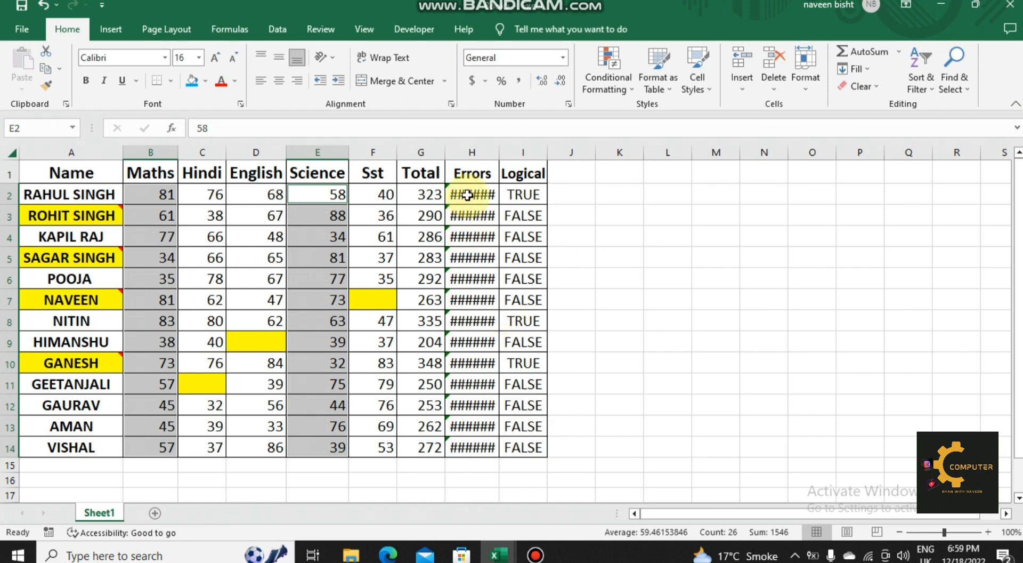
Step: Clear the contents of the Errors column, H1:H14, including its header
click(475, 176)
drag(474, 175, 474, 451)
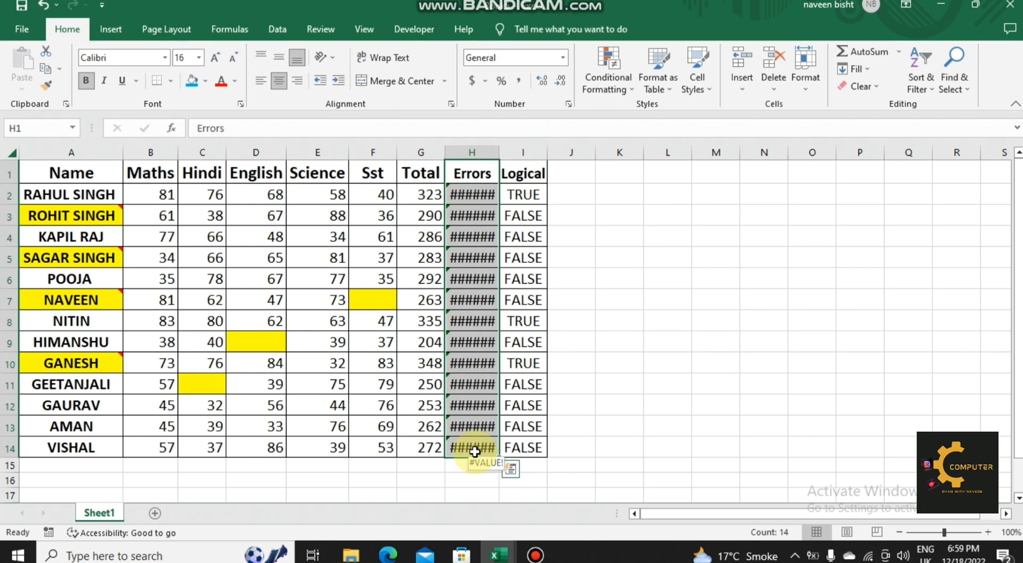
key(Delete)
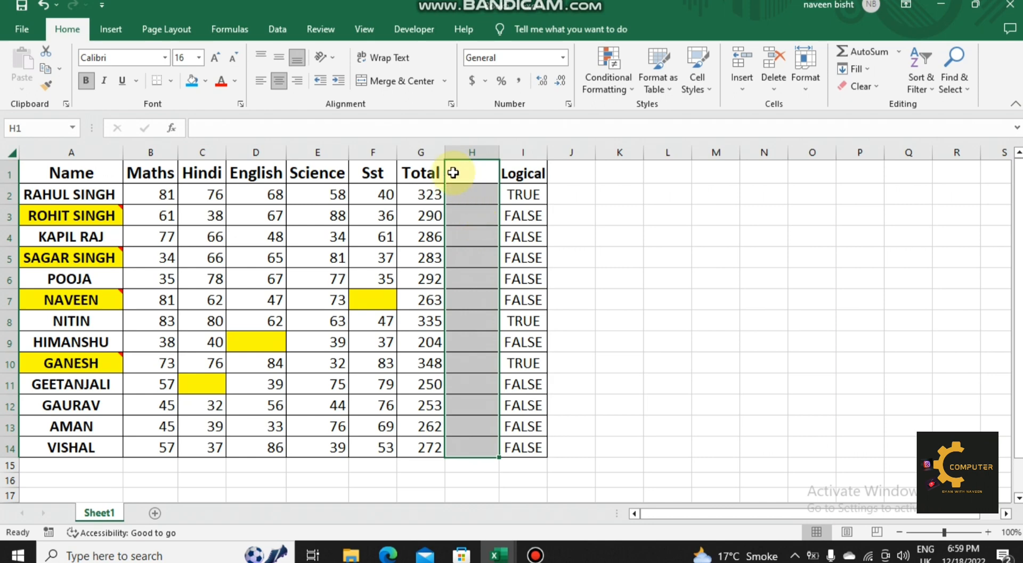
Step: Apply list data validation to H1:H14 using the subject headers =$B$1:$F$1 as the source
click(279, 31)
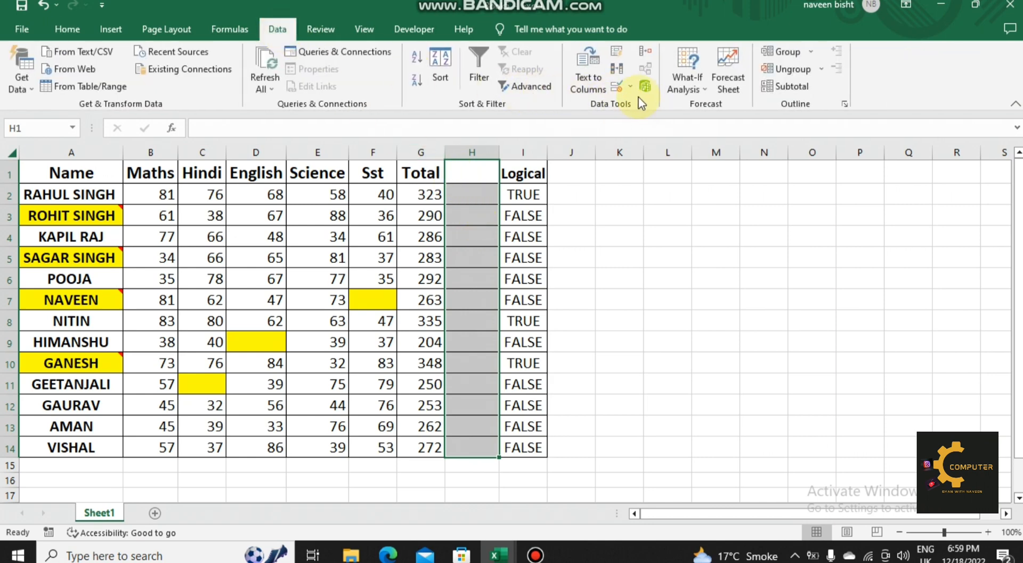
click(626, 89)
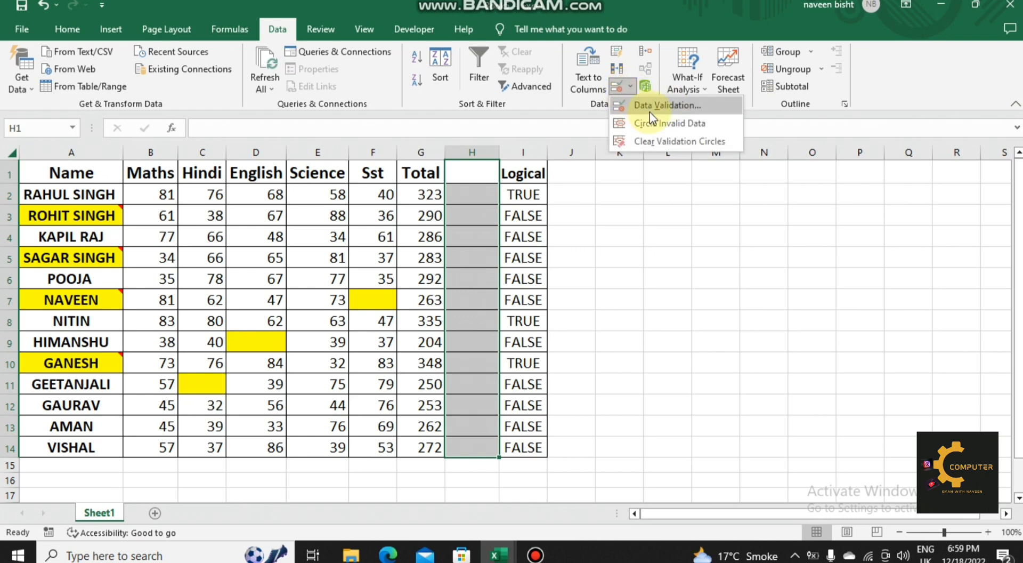
click(655, 108)
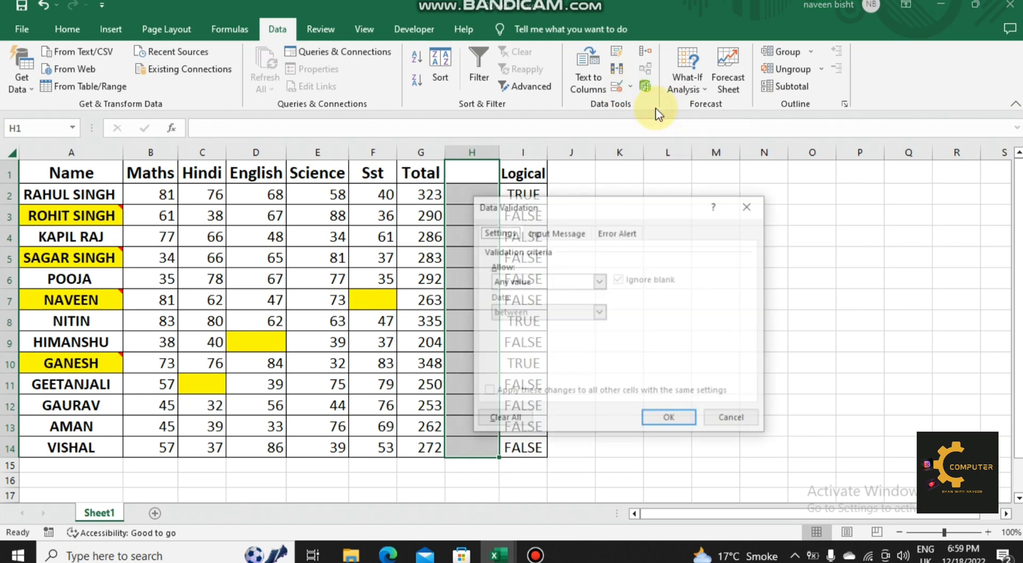
click(538, 283)
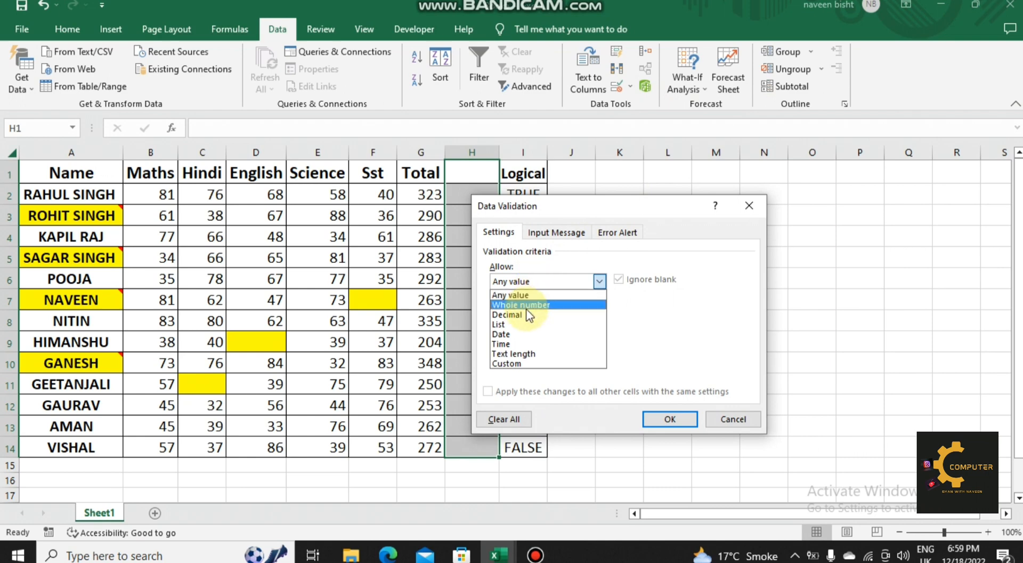
click(506, 323)
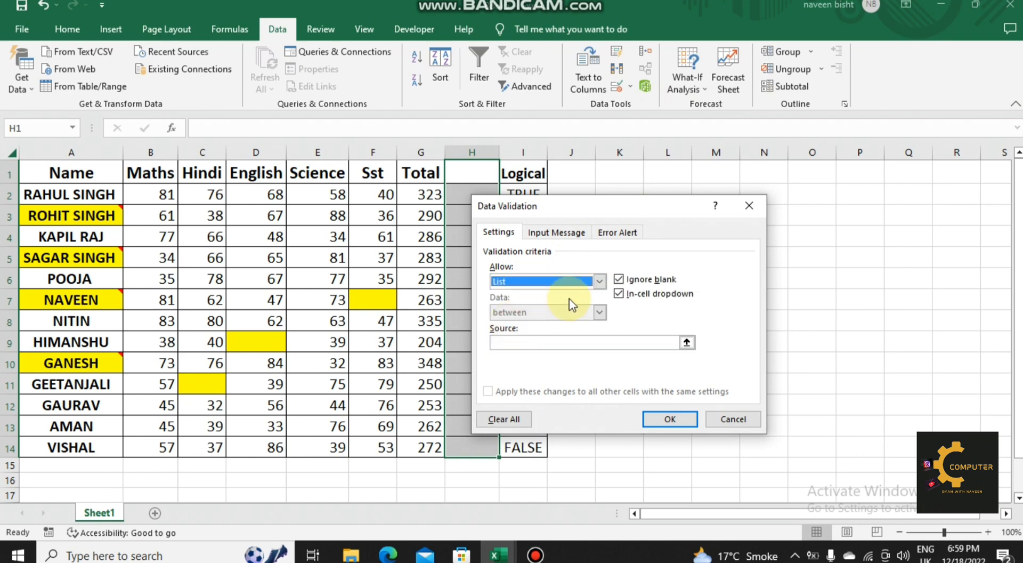
click(506, 342)
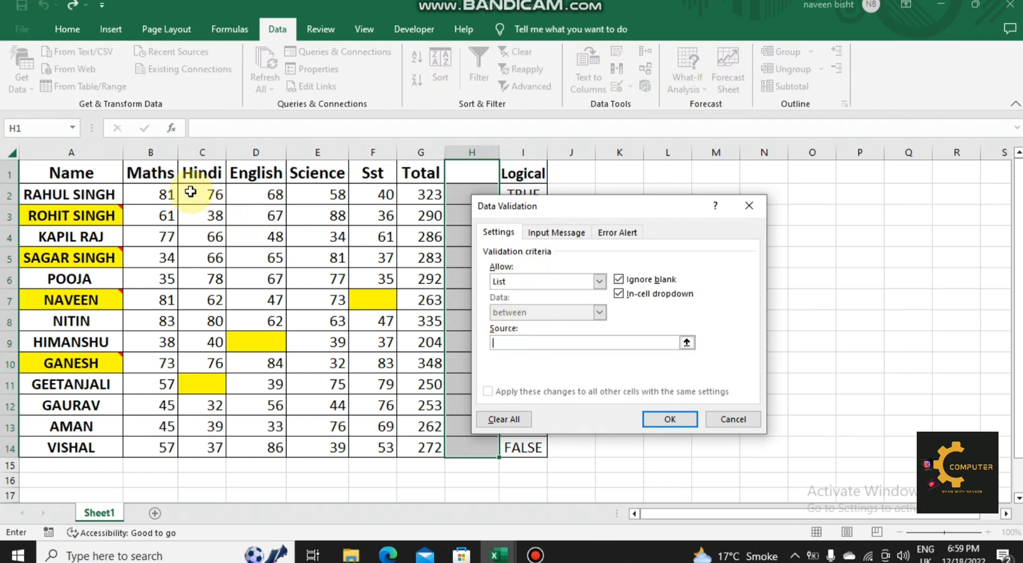
drag(150, 175, 362, 182)
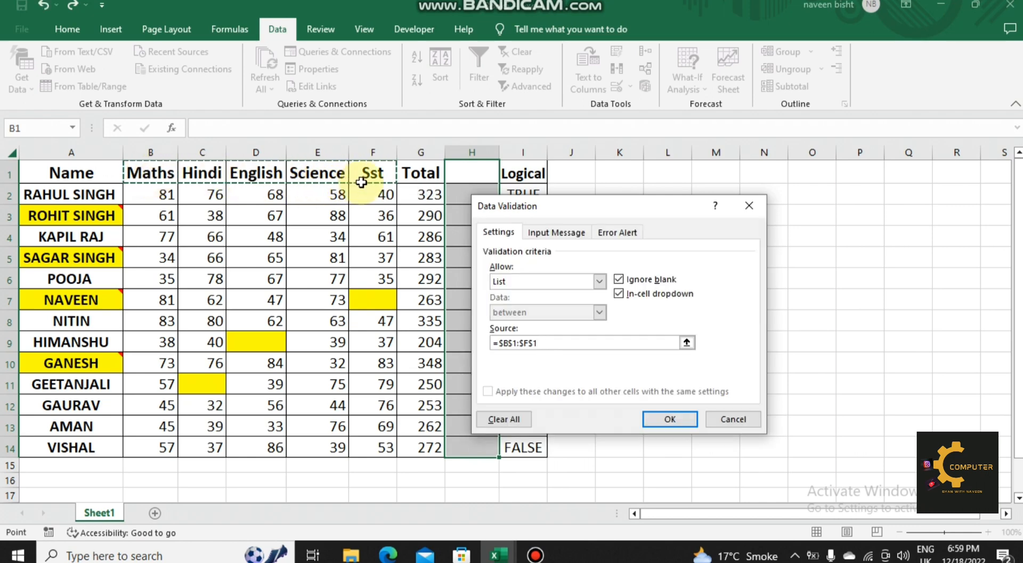
key(Return)
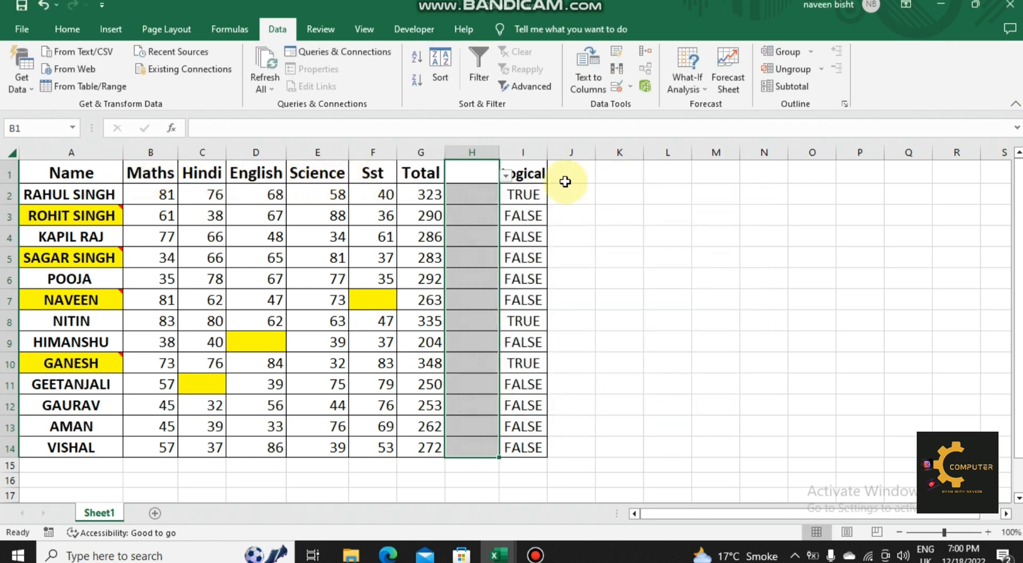
Step: Fill H1:H4 from the validation dropdown lists with Hindi, English, Science and English
click(505, 175)
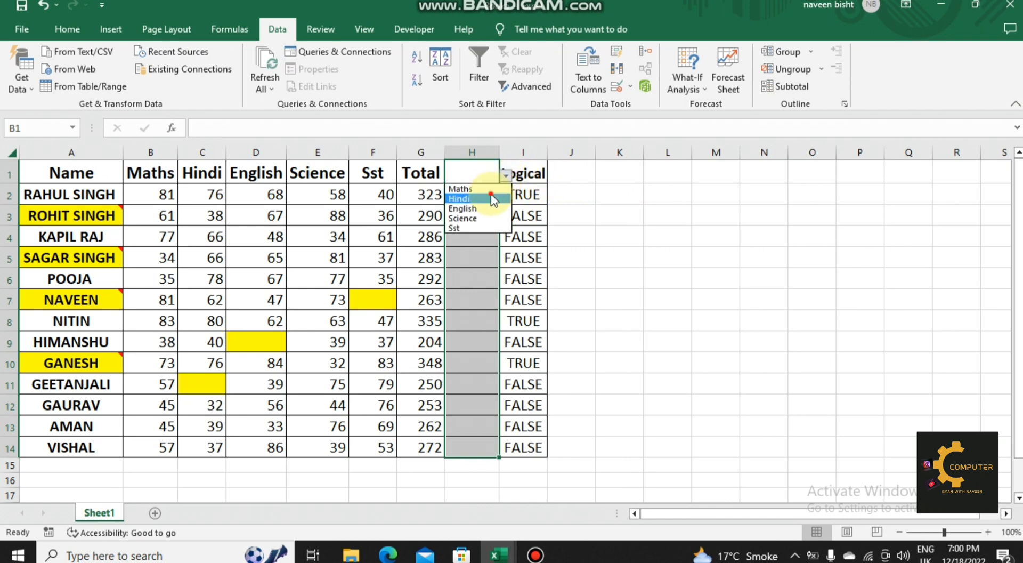
click(491, 199)
click(487, 195)
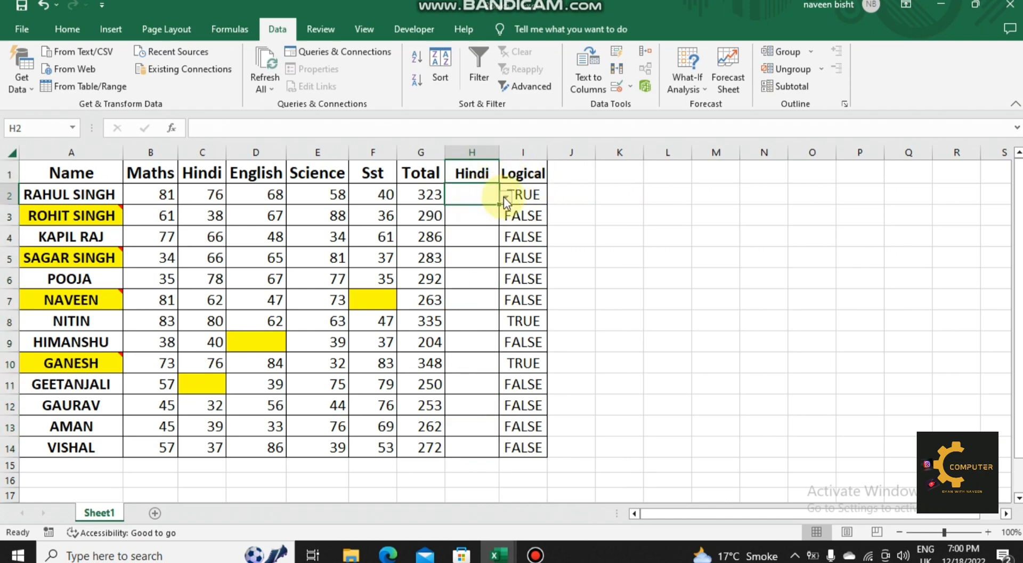
click(505, 198)
click(477, 225)
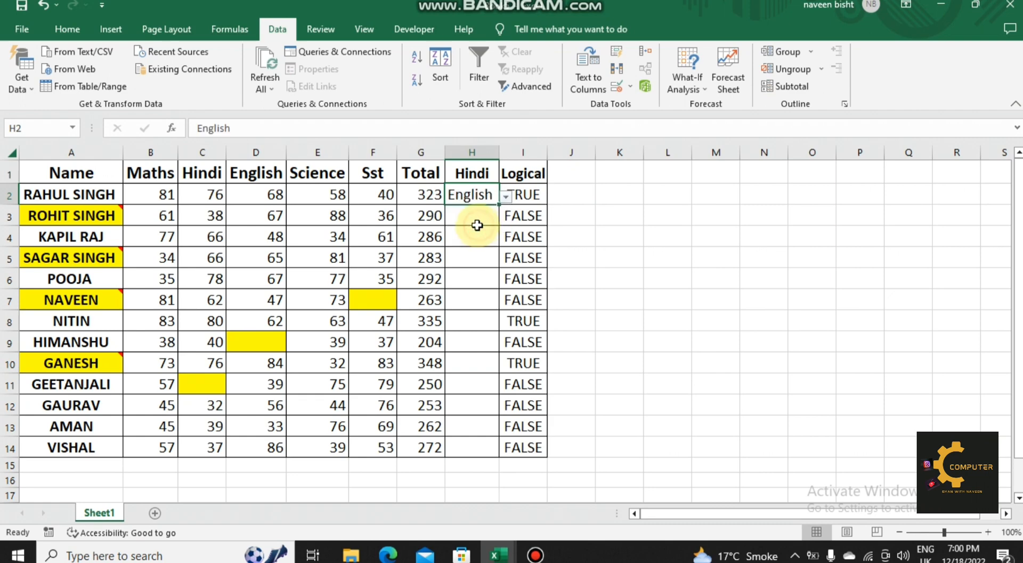
click(477, 219)
click(505, 216)
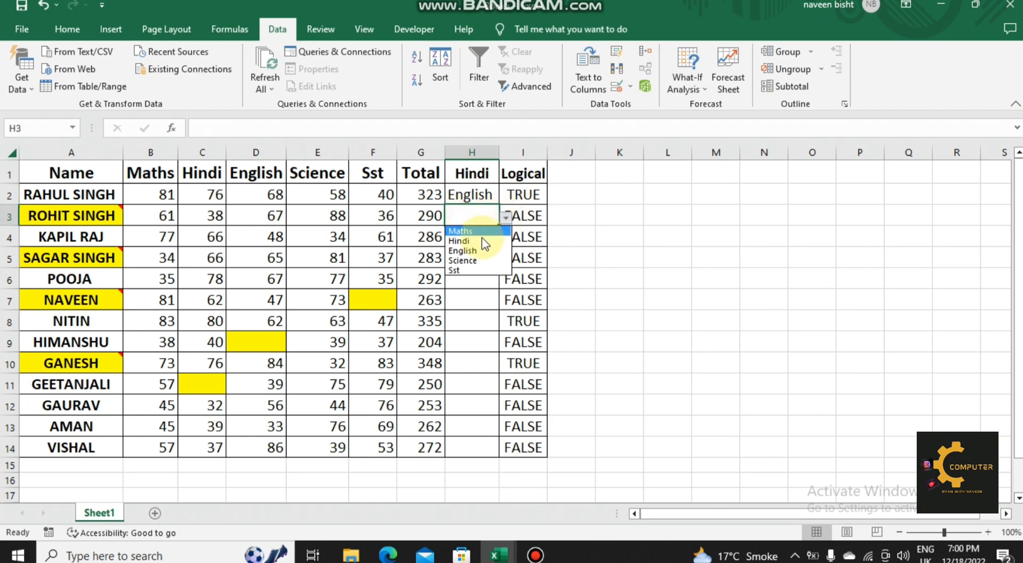
click(465, 260)
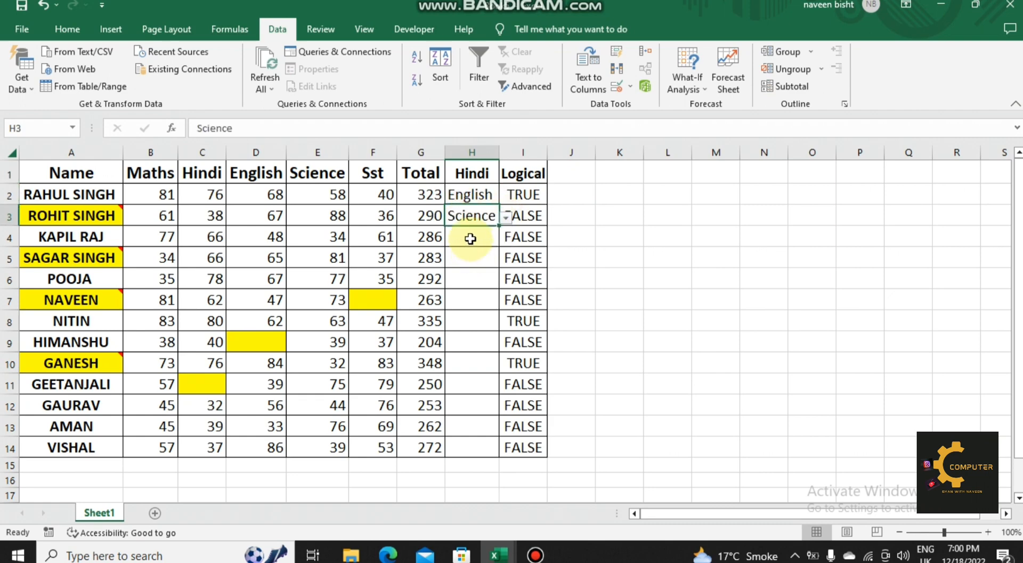
click(470, 238)
click(505, 238)
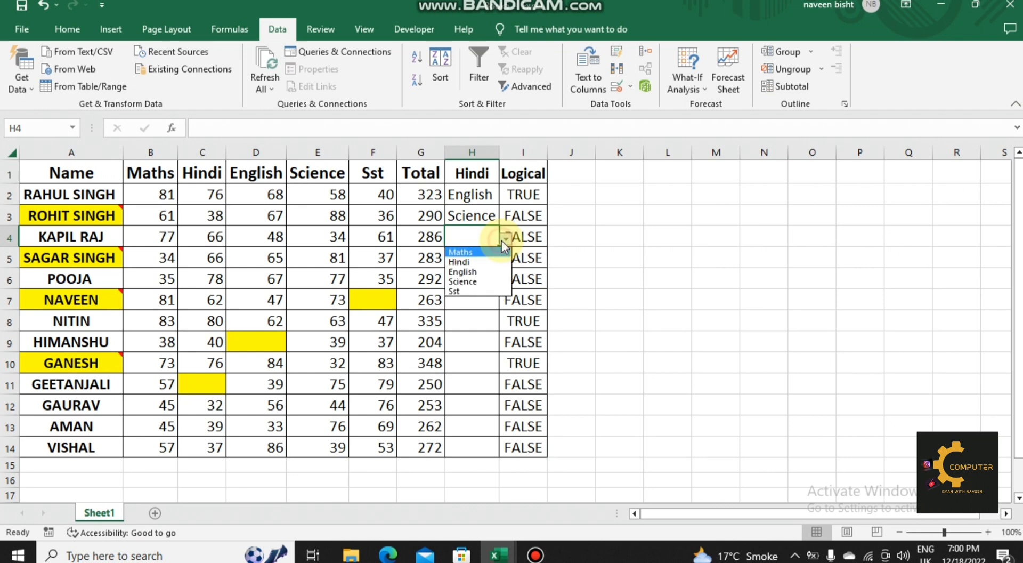
click(478, 271)
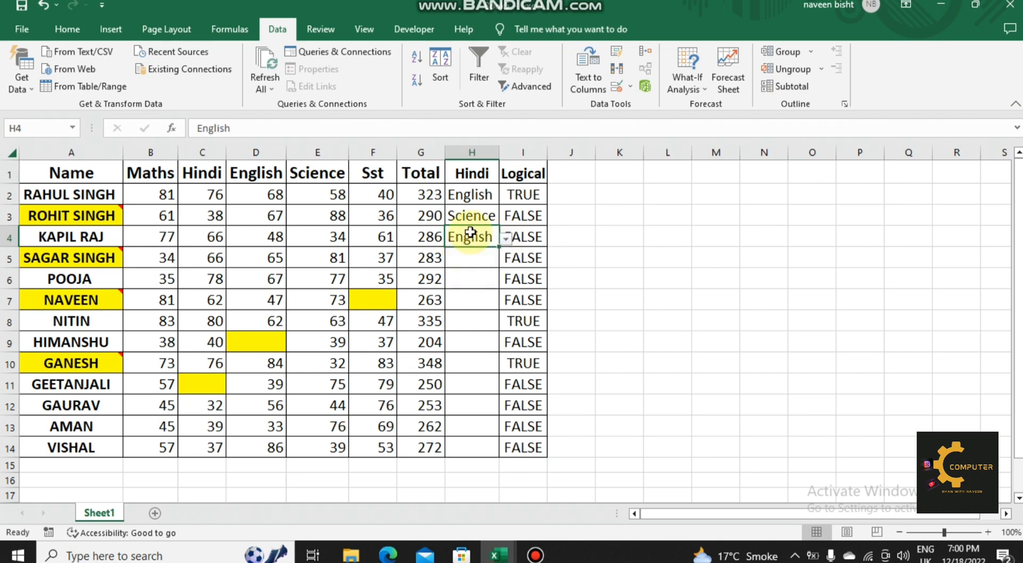
click(479, 262)
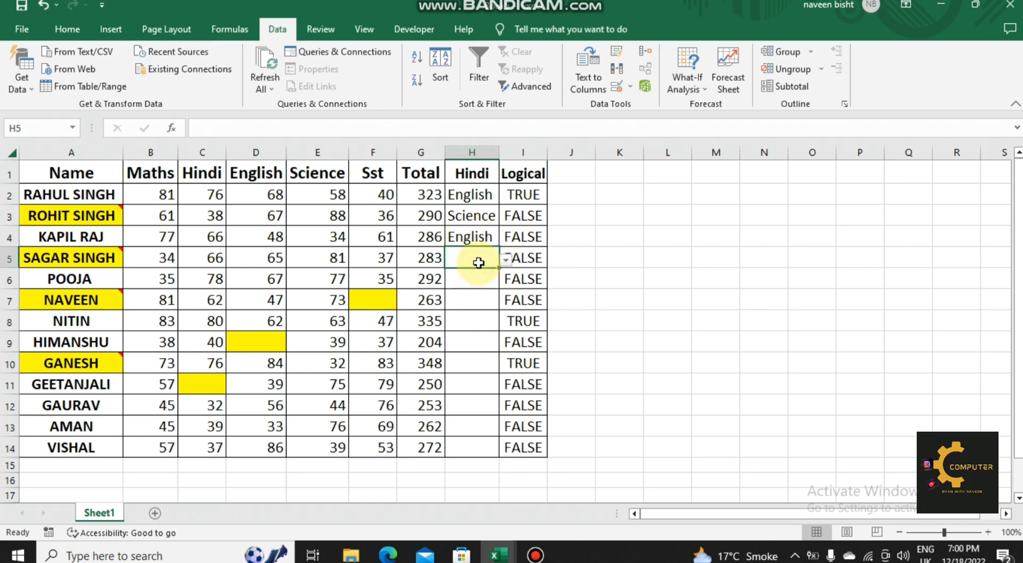
Step: Select all cells containing data validation using the Data validation option of Go To Special, set to All
click(329, 277)
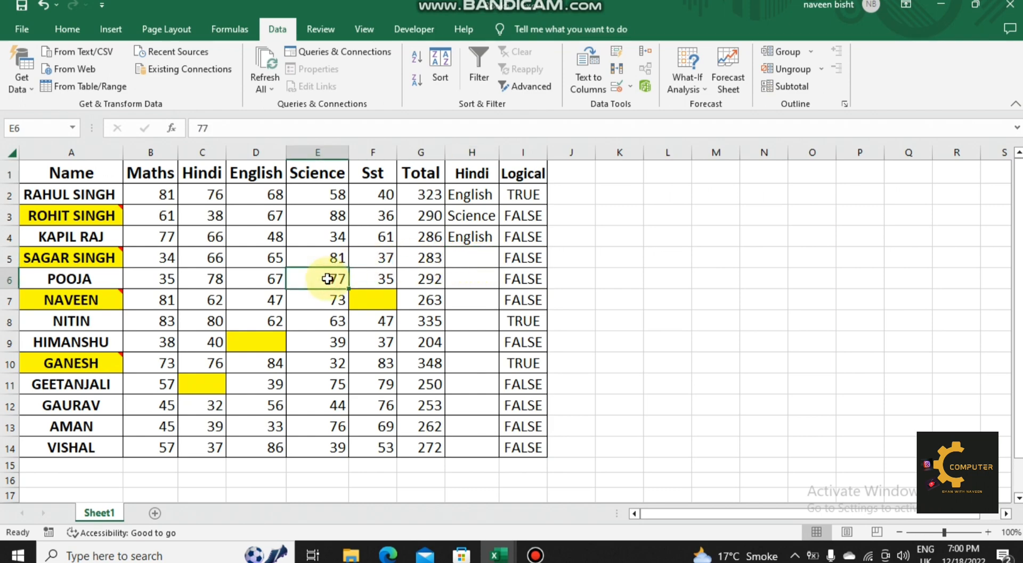
key(ctrl+g)
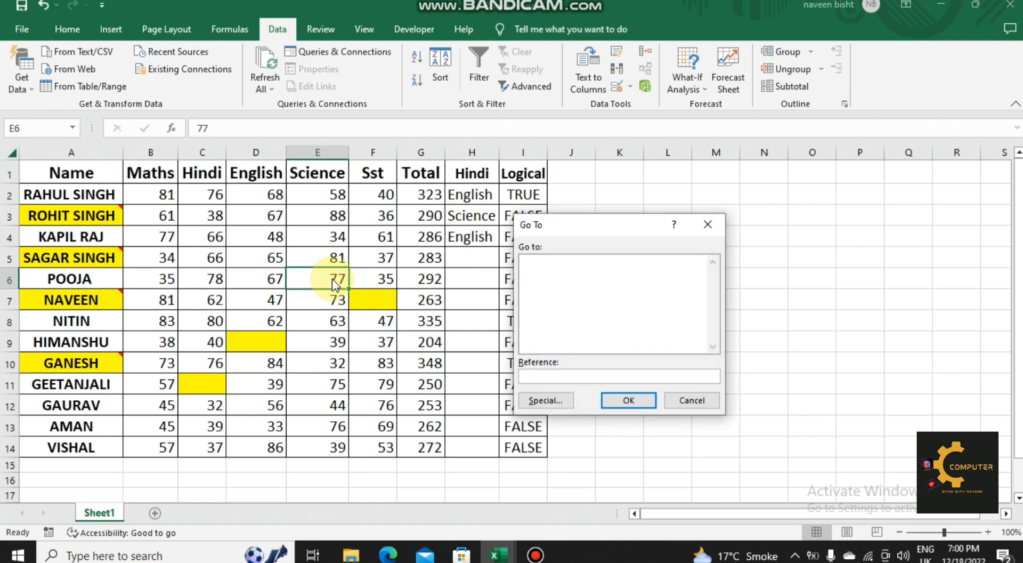
click(530, 400)
click(631, 367)
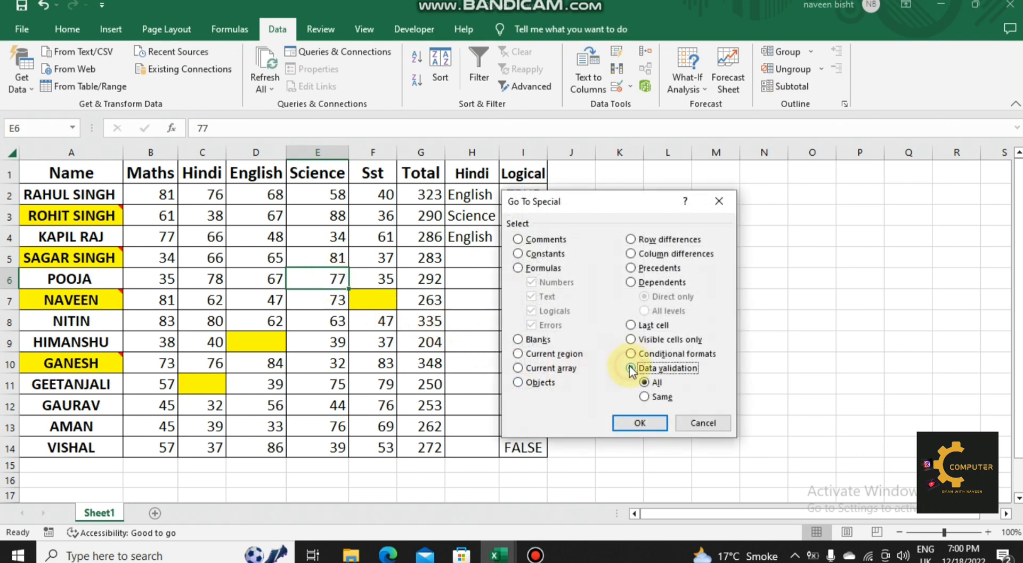
click(650, 421)
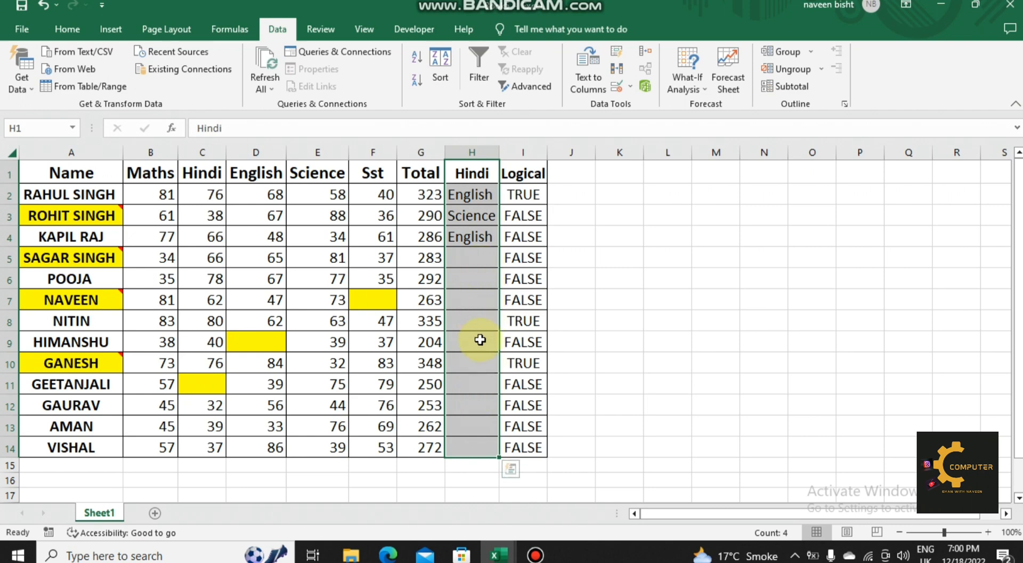
Step: Examine the Data validation option with its All and Same choices in Go To Special, then close the dialog
key(ctrl+g)
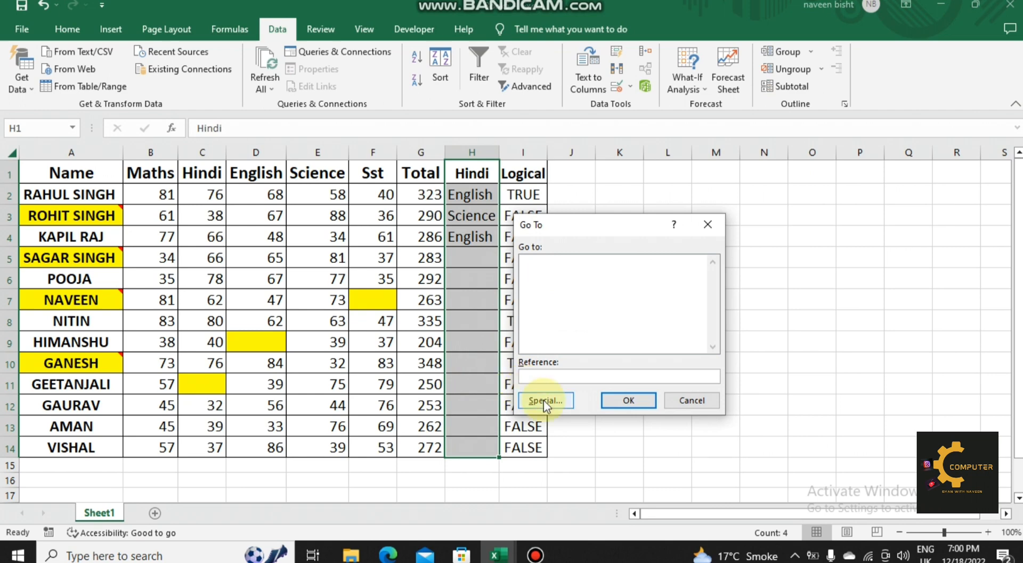
click(545, 400)
click(634, 368)
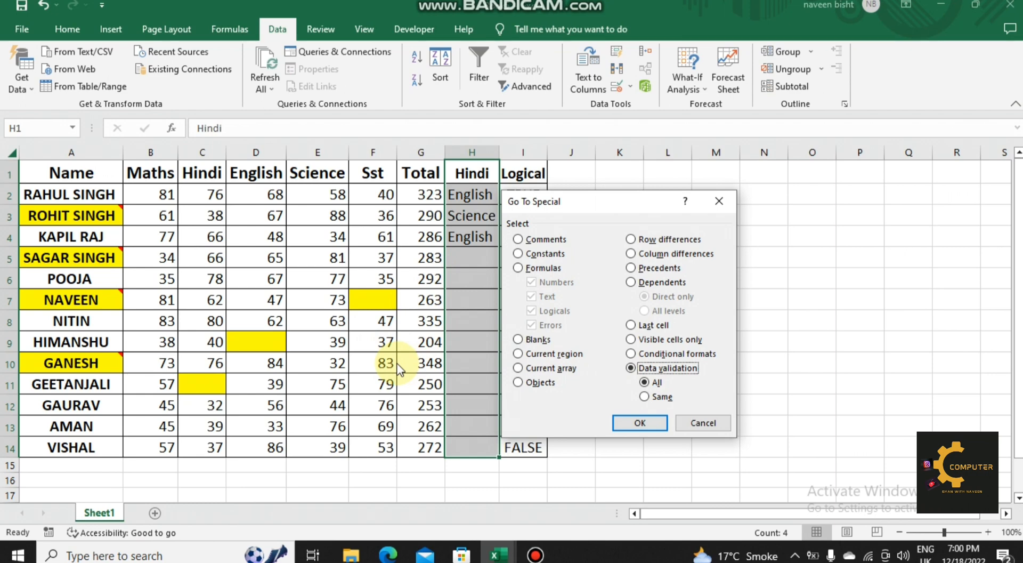
click(677, 423)
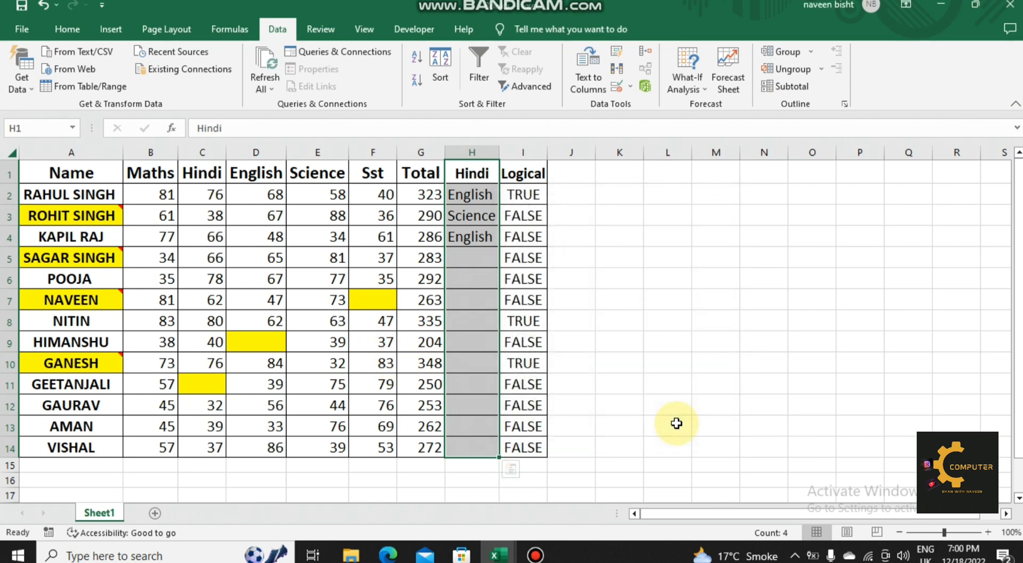